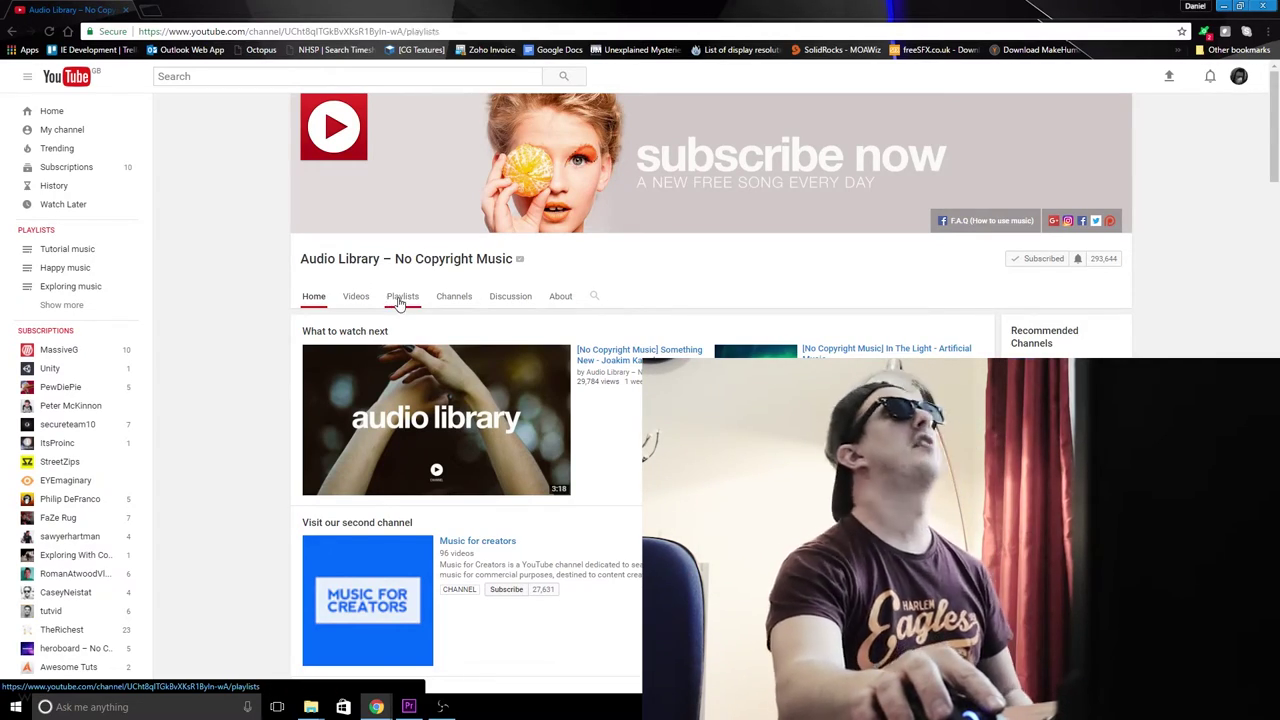
# Open the channel's Casey Neistat Vlog Music Style playlist and scroll through its 27 tracks
pyautogui.click(401, 300)
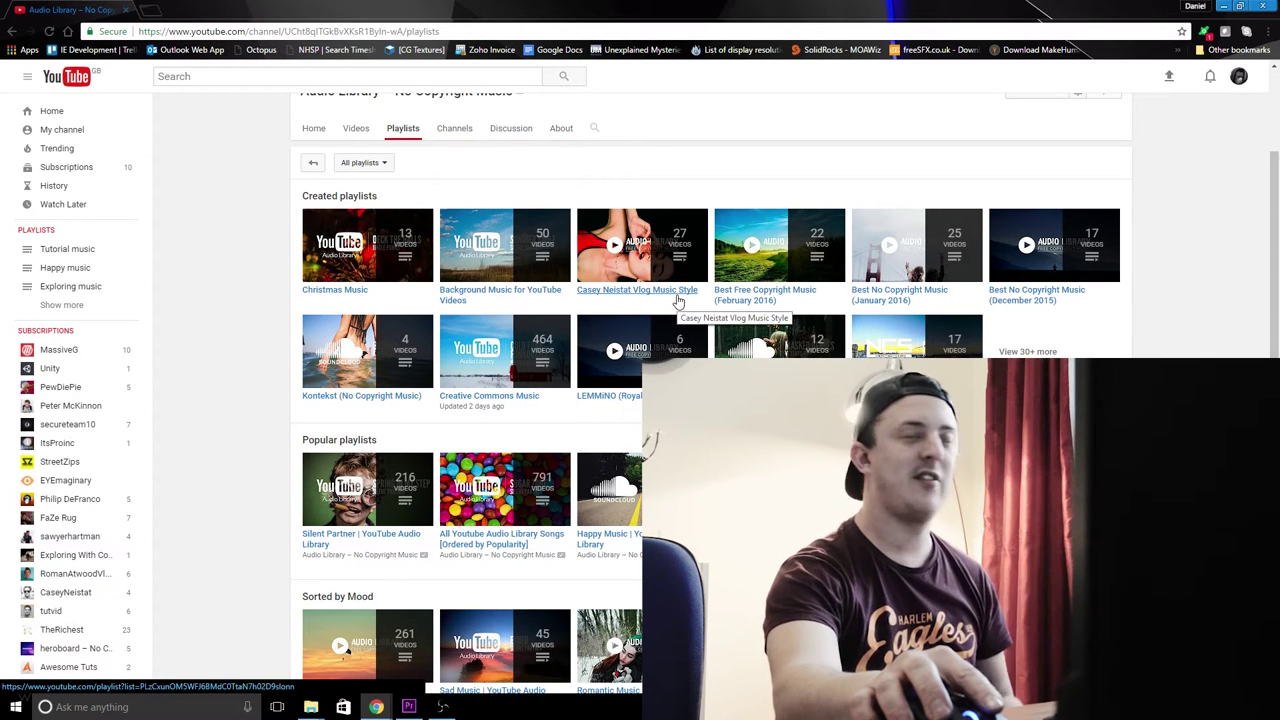
pyautogui.click(621, 291)
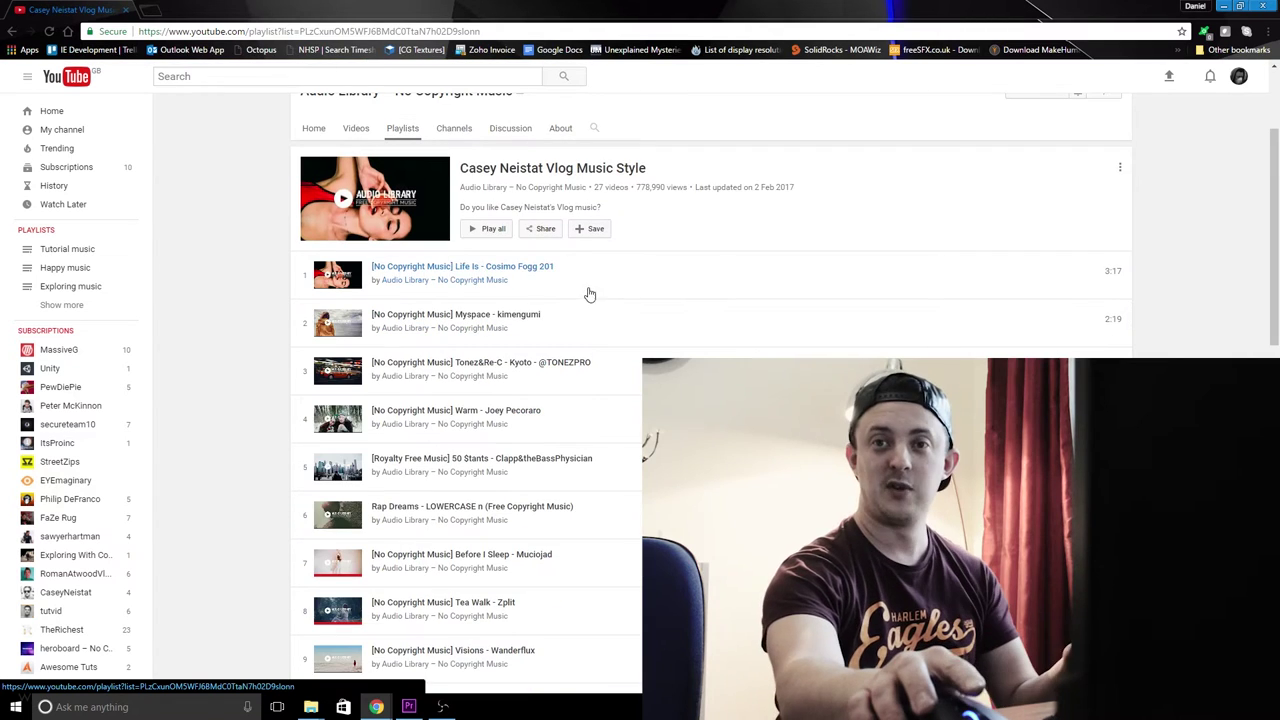
pyautogui.scroll(-3, 400, 560)
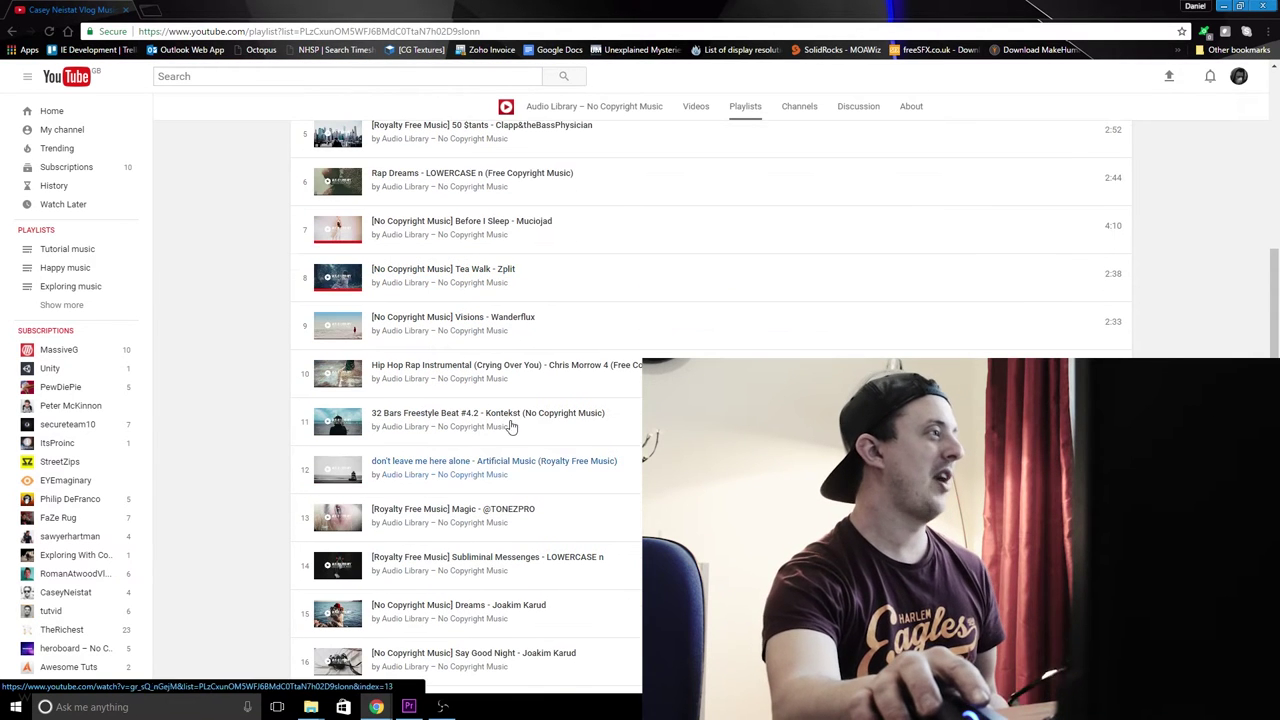
# Close Chrome, preview the Dj Quads music in the DSC_0007 sequence, and rewind to the start
pyautogui.click(1262, 9)
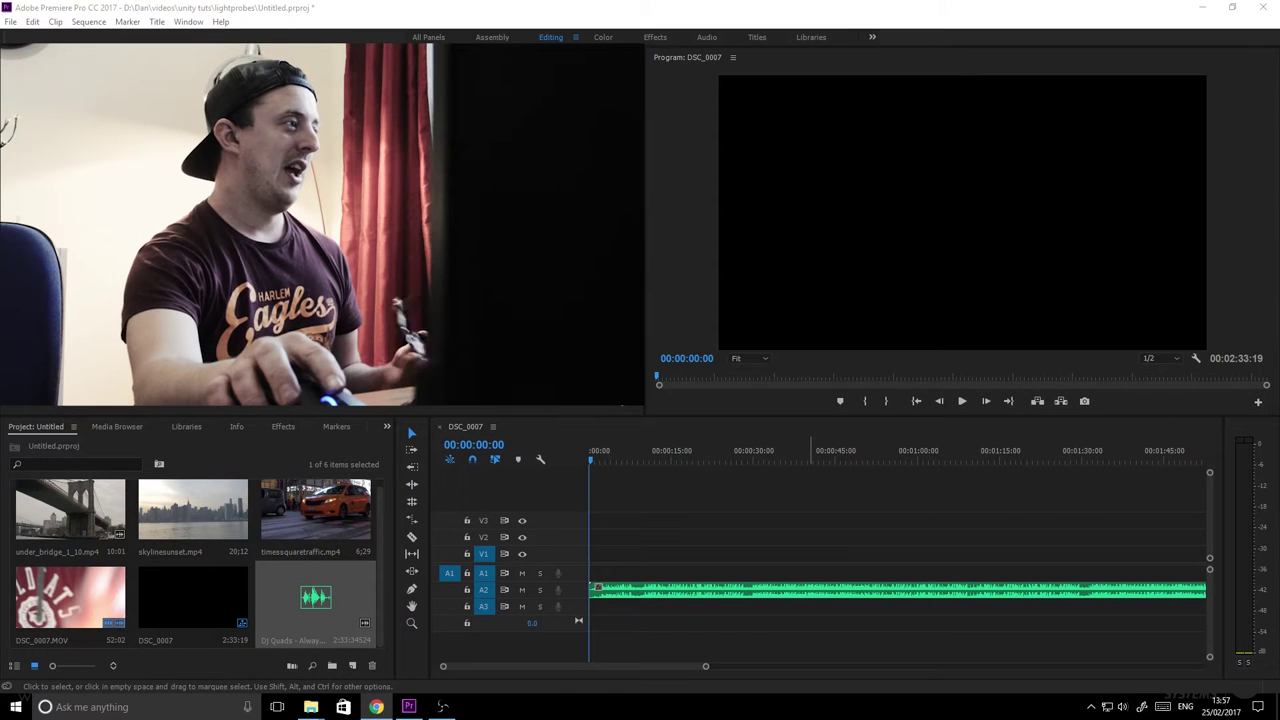
pyautogui.click(962, 401)
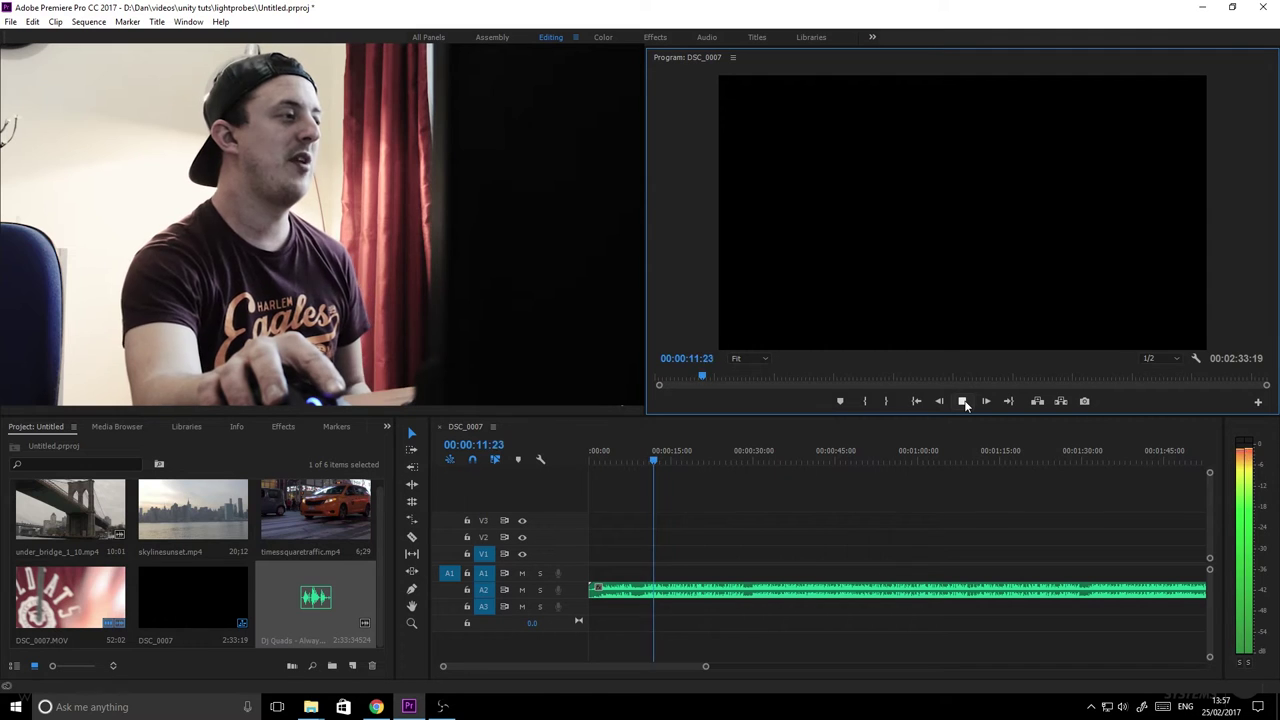
pyautogui.click(962, 401)
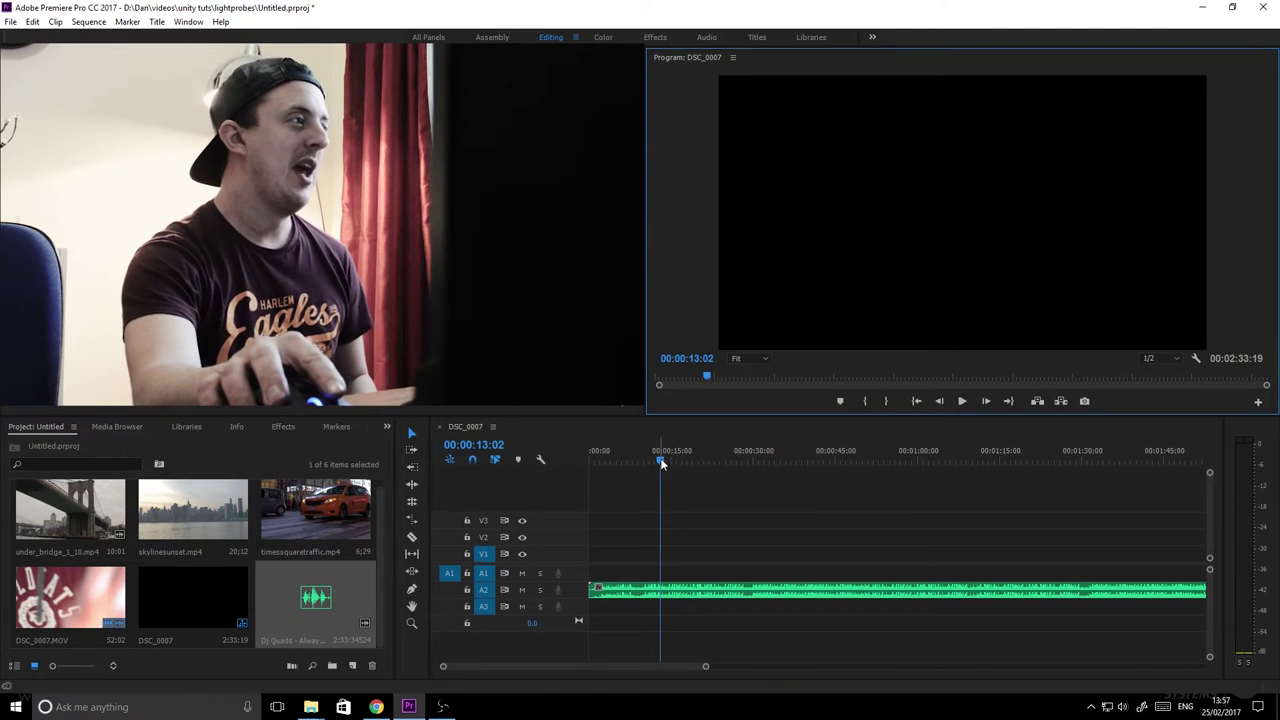
pyautogui.moveTo(661, 463); pyautogui.dragTo(561, 449)
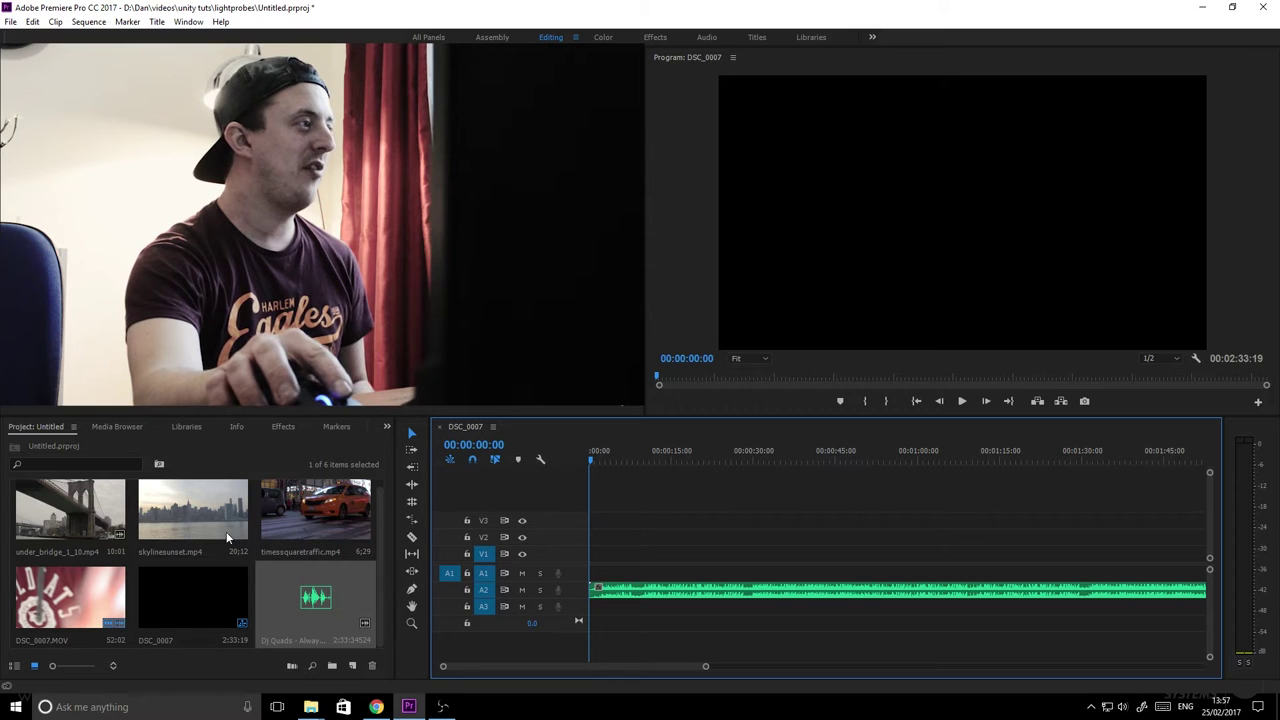
# Add skylinesunset.mp4 to the start of V1 and preview it over the music
pyautogui.moveTo(192, 510); pyautogui.dragTo(600, 552)
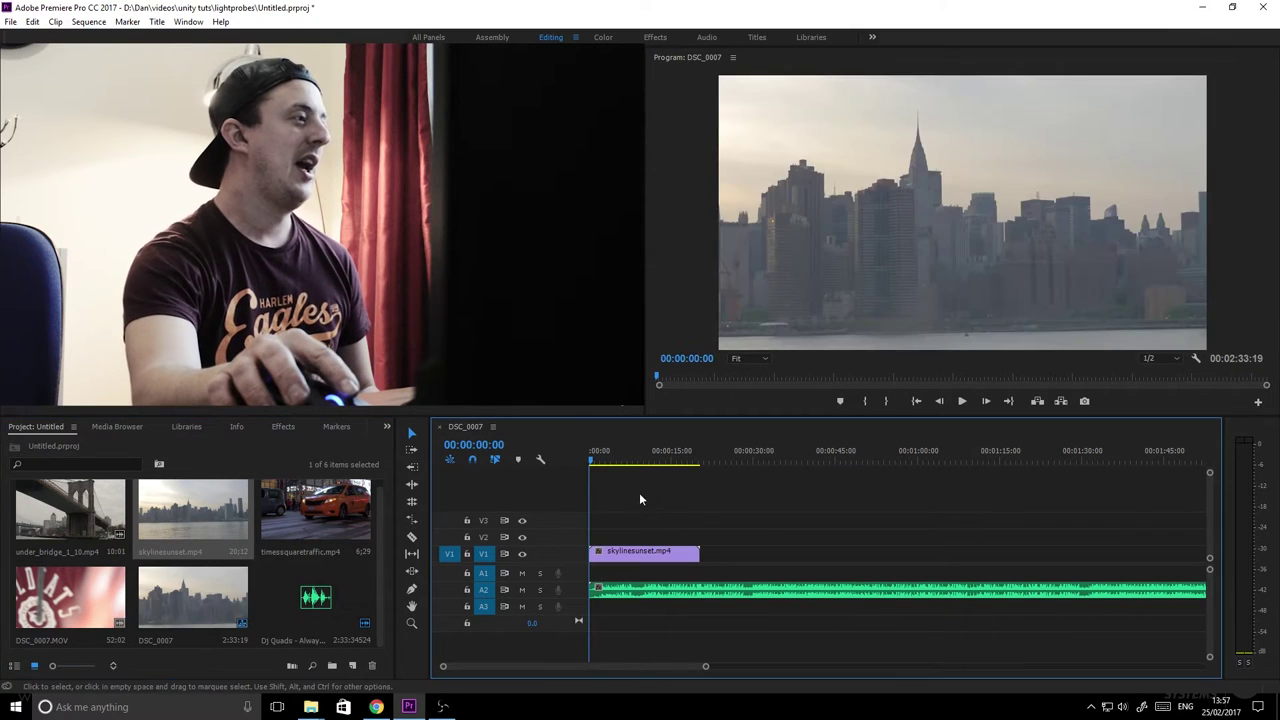
pyautogui.click(964, 403)
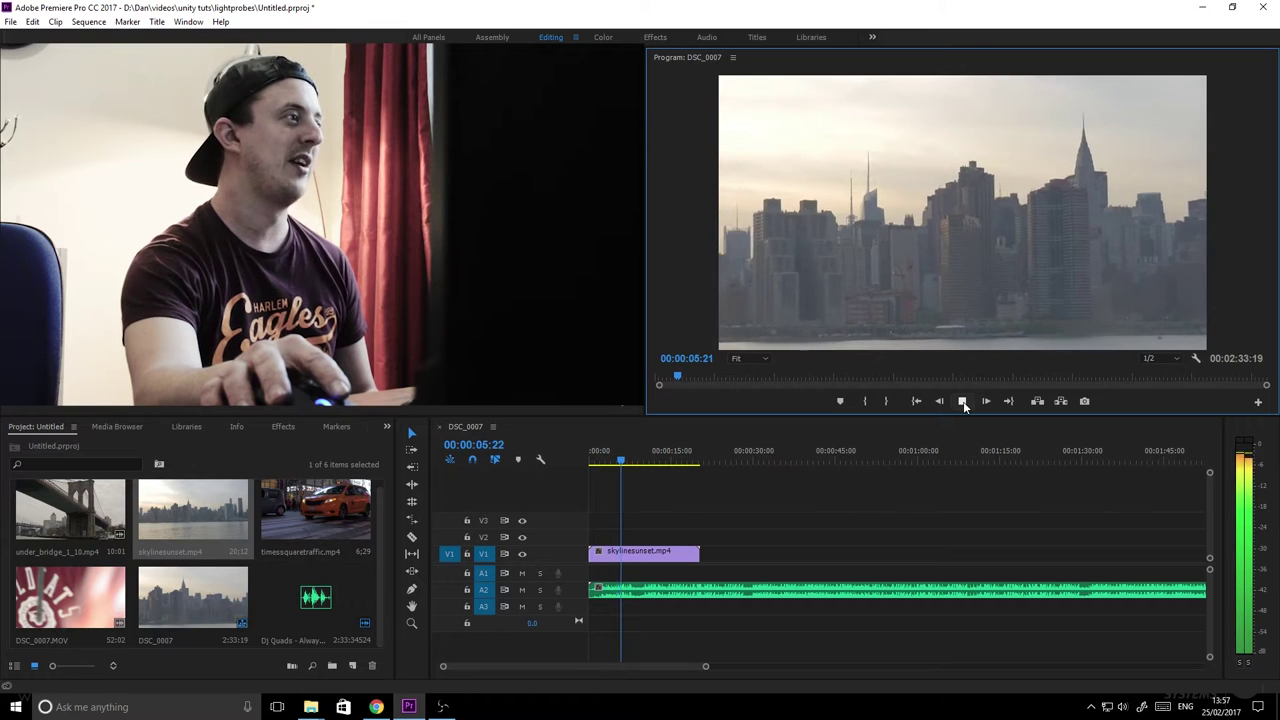
pyautogui.click(964, 403)
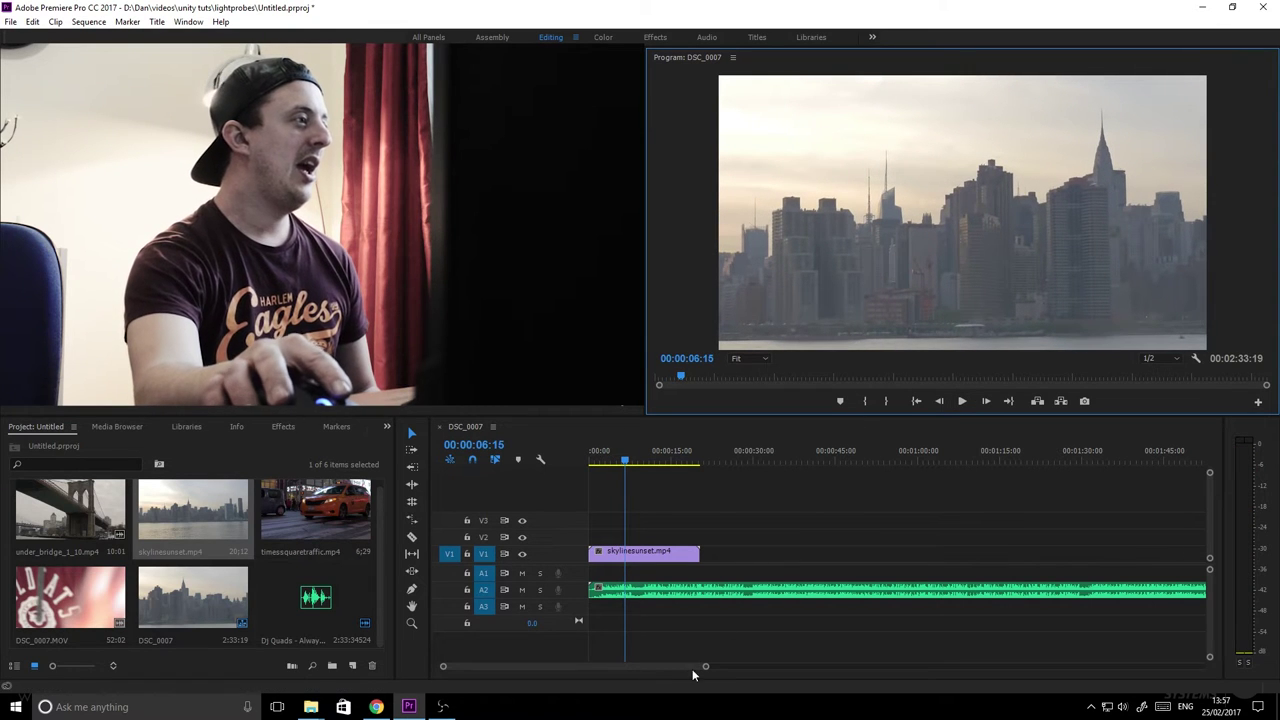
# Zoom the timeline in and cue the playhead on the beat at 00:00:05:02
pyautogui.moveTo(706, 670); pyautogui.dragTo(564, 668)
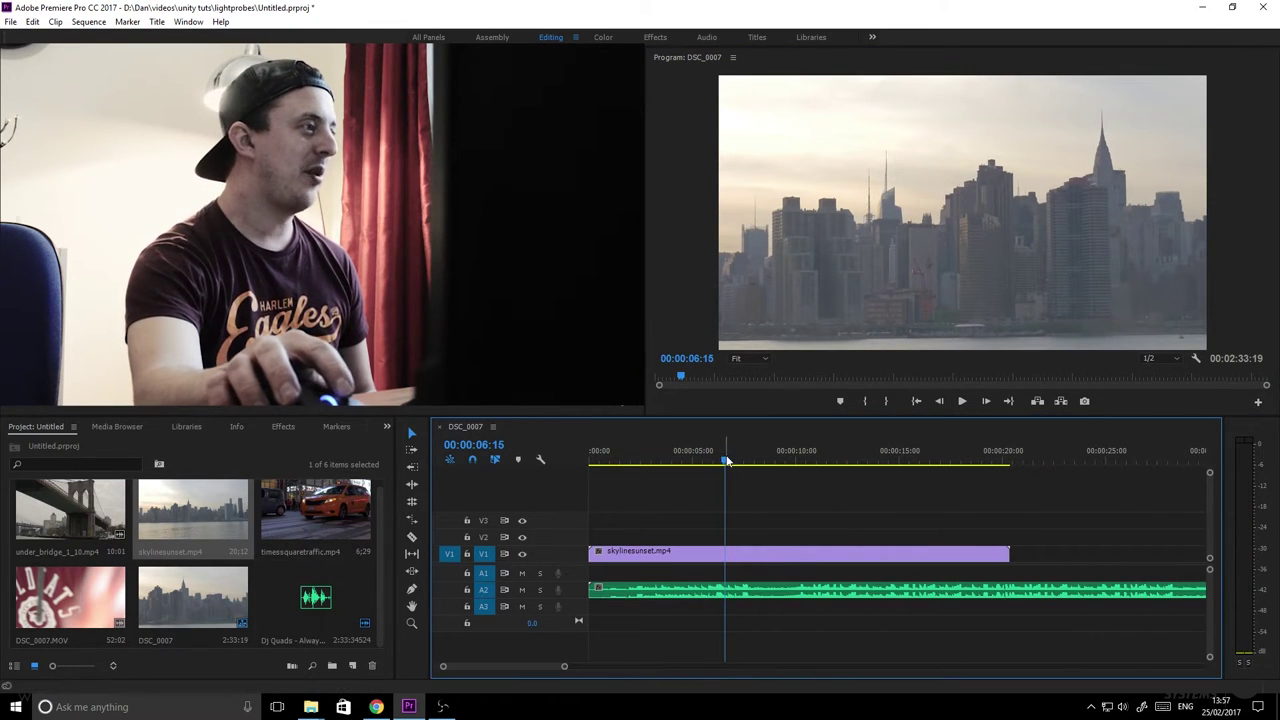
pyautogui.click(709, 463)
pyautogui.moveTo(709, 463); pyautogui.dragTo(697, 463)
pyautogui.click(963, 401)
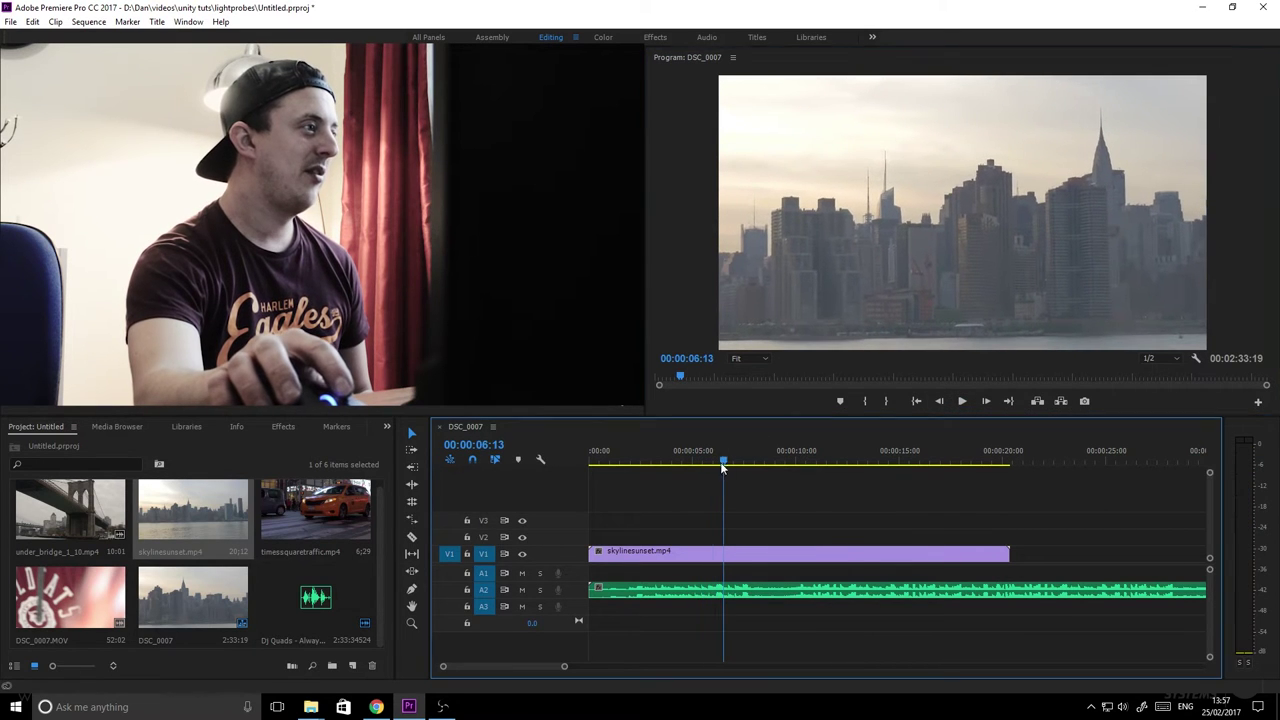
pyautogui.moveTo(723, 463); pyautogui.dragTo(657, 464)
pyautogui.click(963, 401)
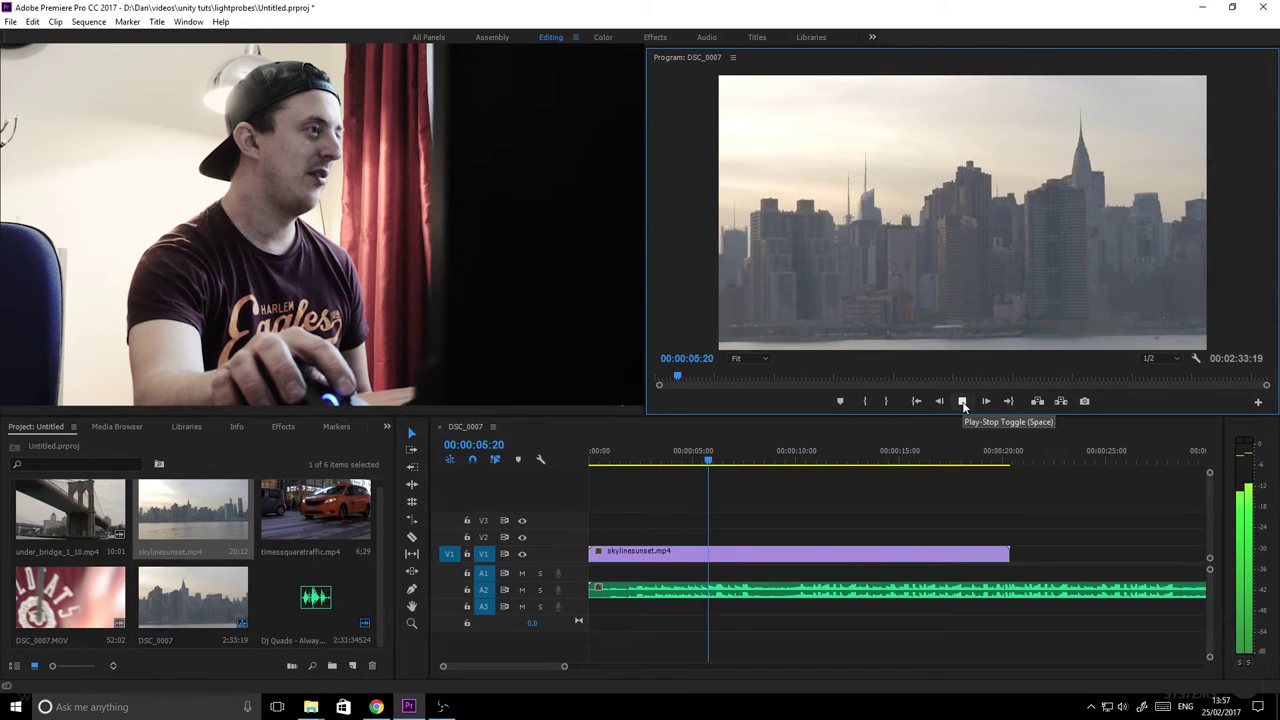
pyautogui.click(963, 402)
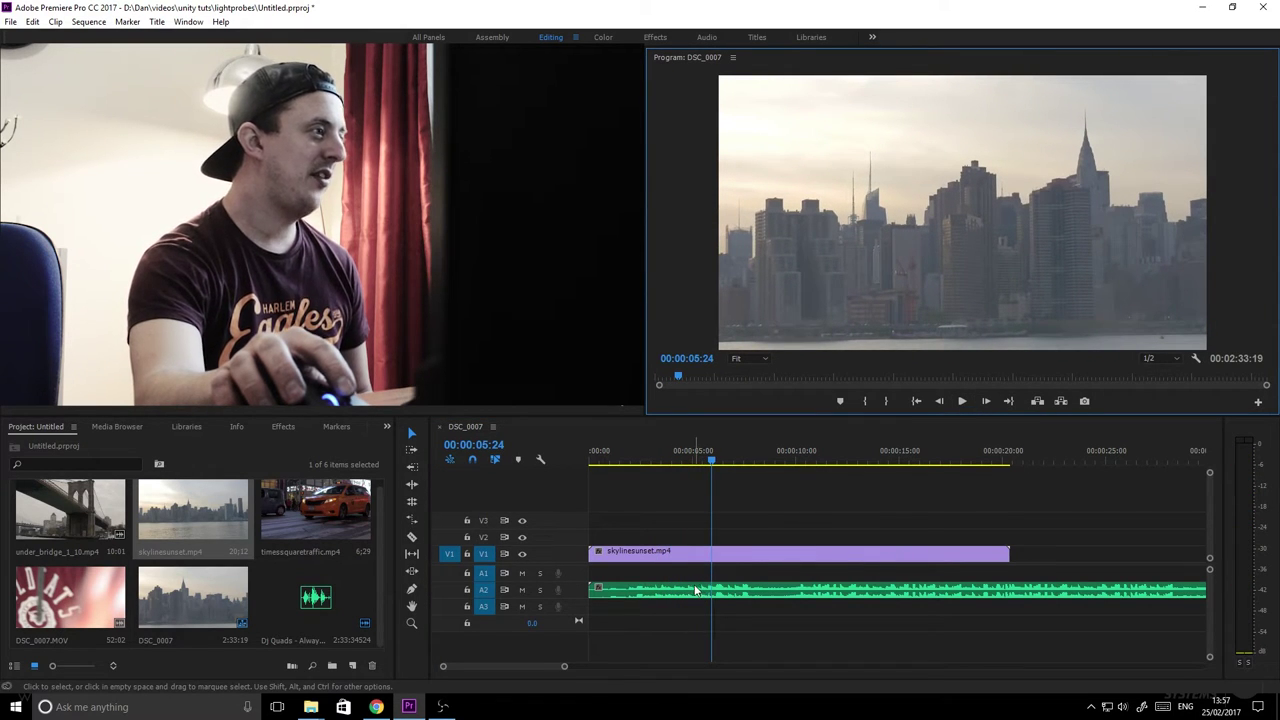
pyautogui.moveTo(712, 458); pyautogui.dragTo(697, 460)
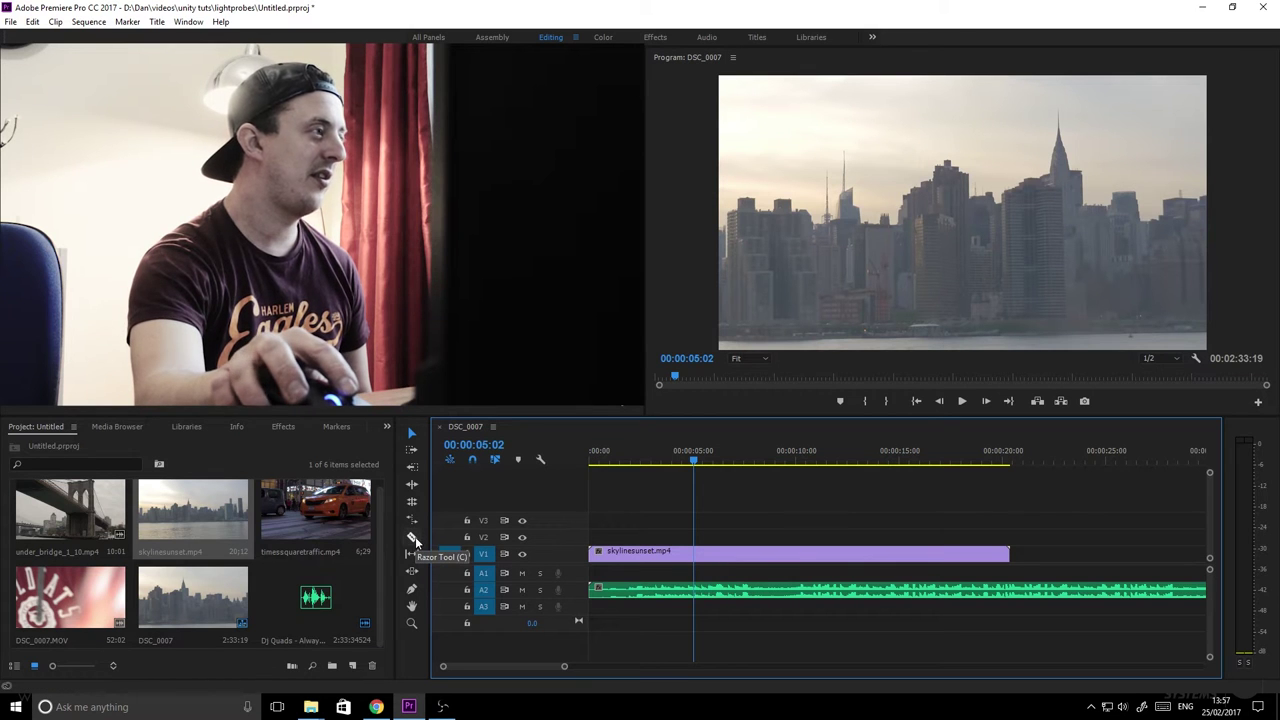
# Split the skyline clip at the five-second beat and slide the later piece left to close the gap
pyautogui.click(413, 539)
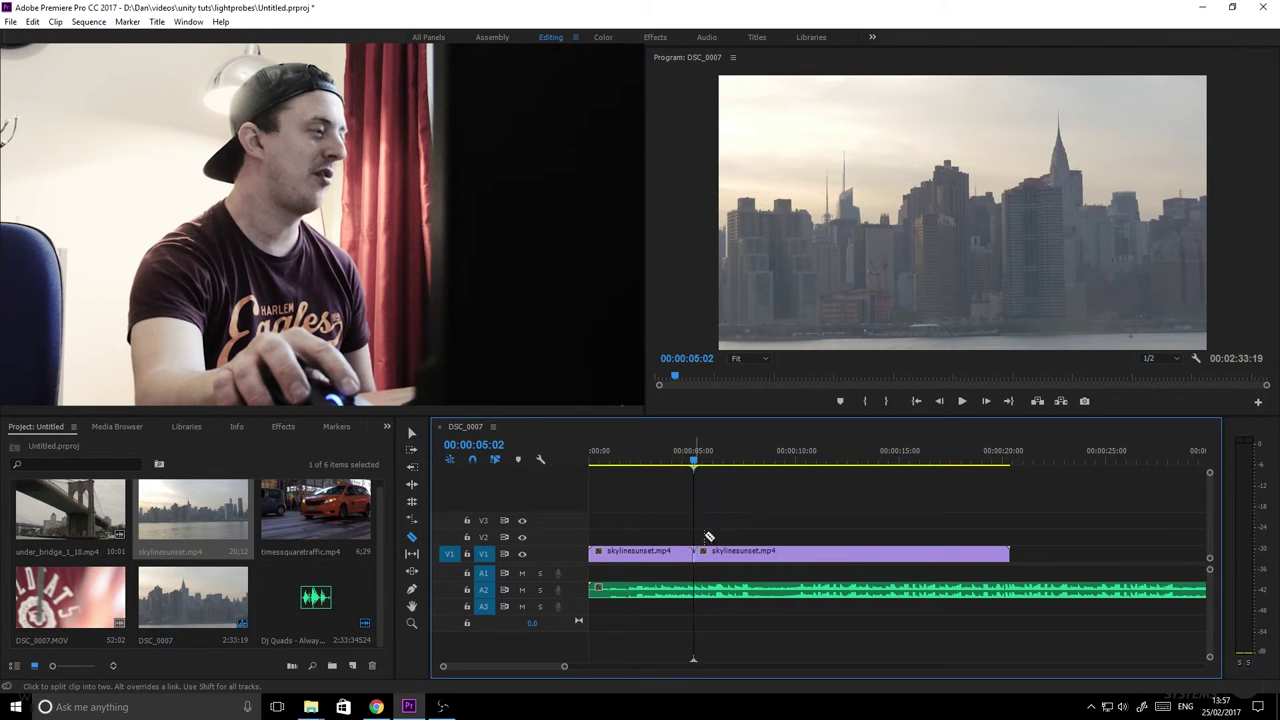
pyautogui.click(961, 401)
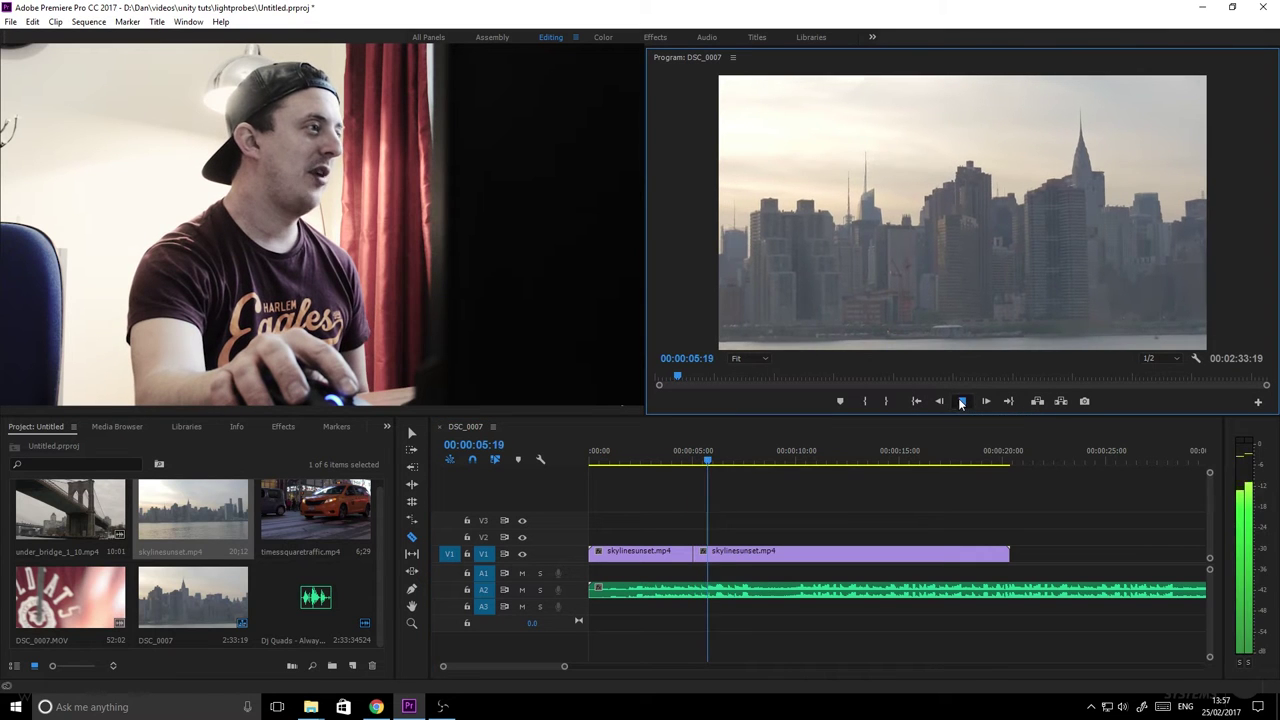
pyautogui.click(961, 401)
pyautogui.moveTo(712, 447); pyautogui.dragTo(701, 459)
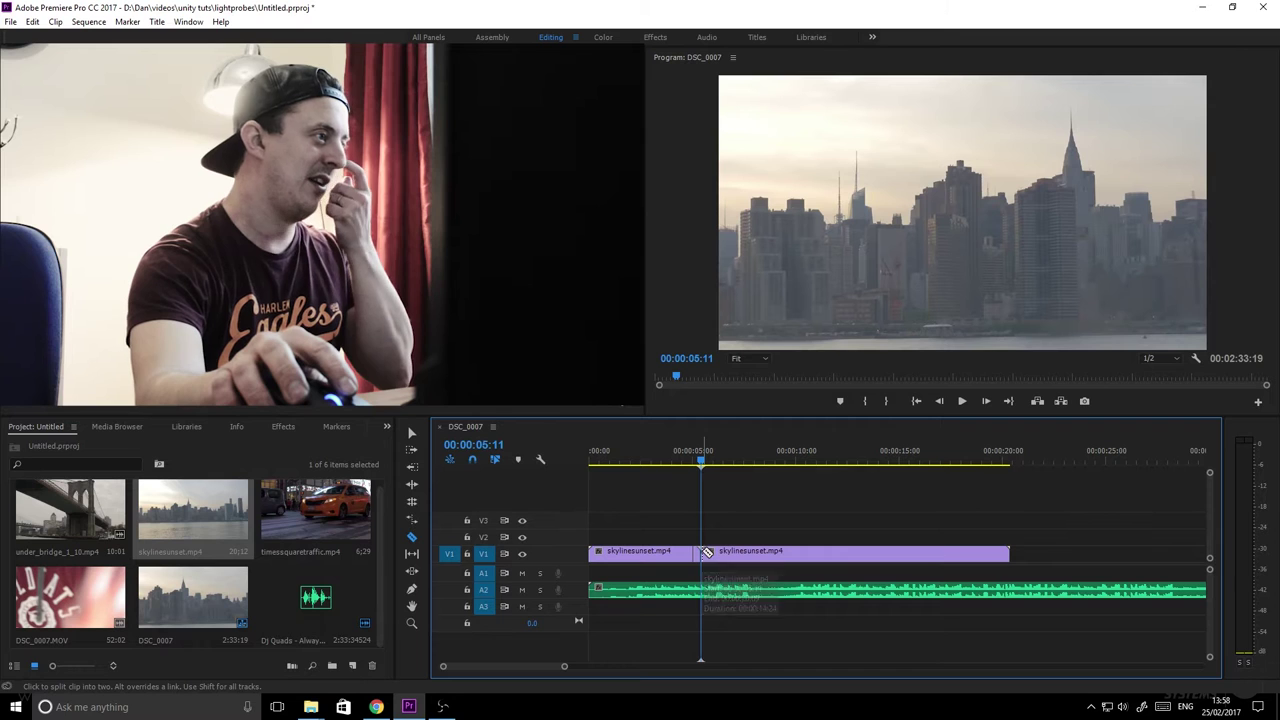
pyautogui.press('v')
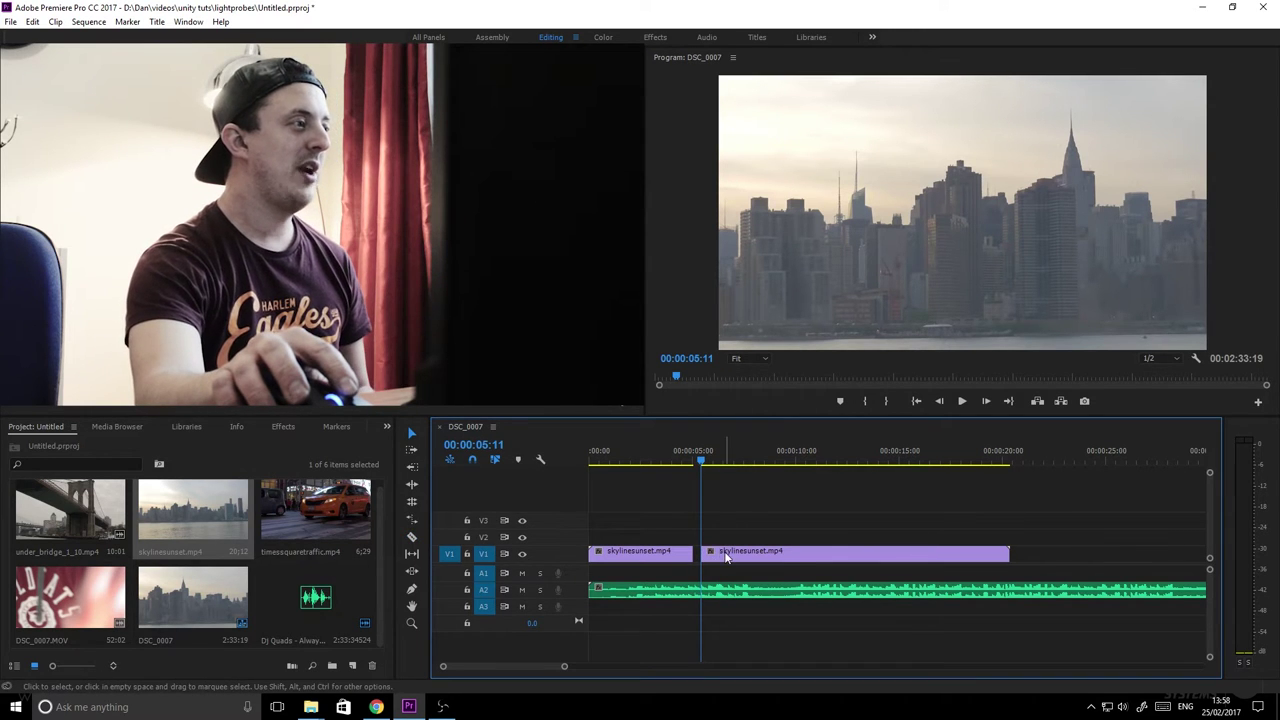
pyautogui.moveTo(728, 556); pyautogui.dragTo(719, 556)
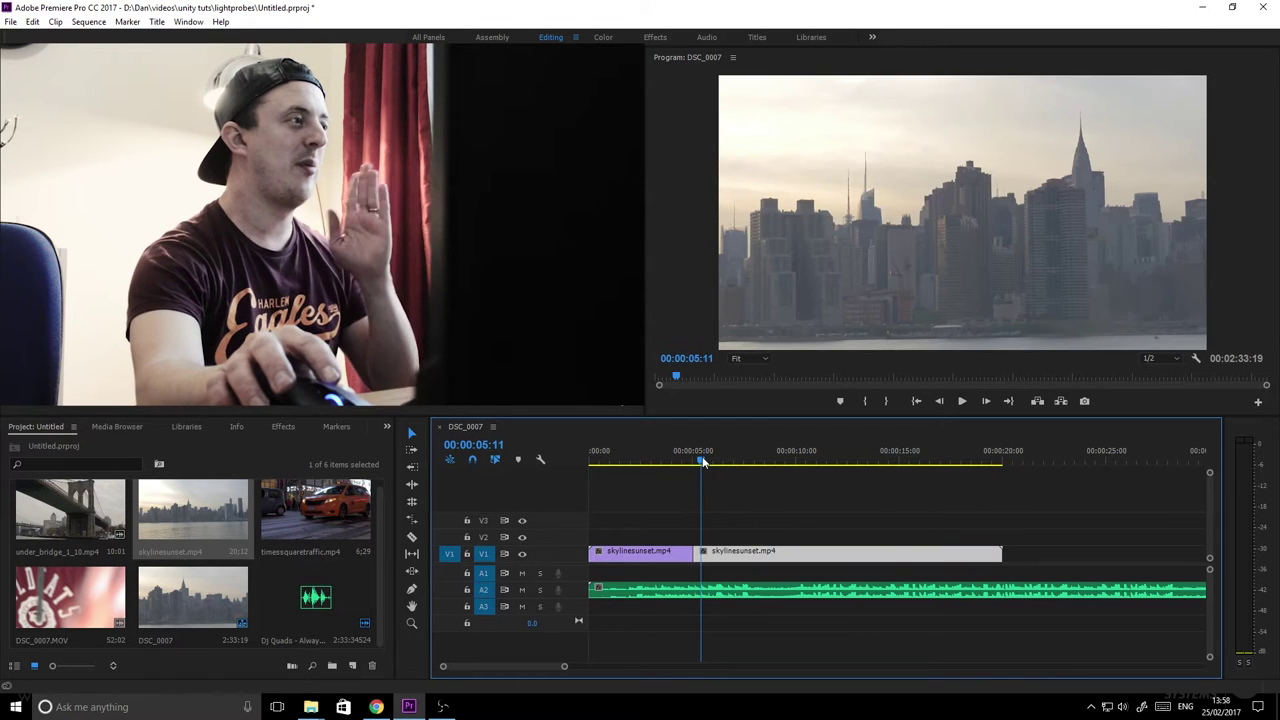
pyautogui.click(691, 461)
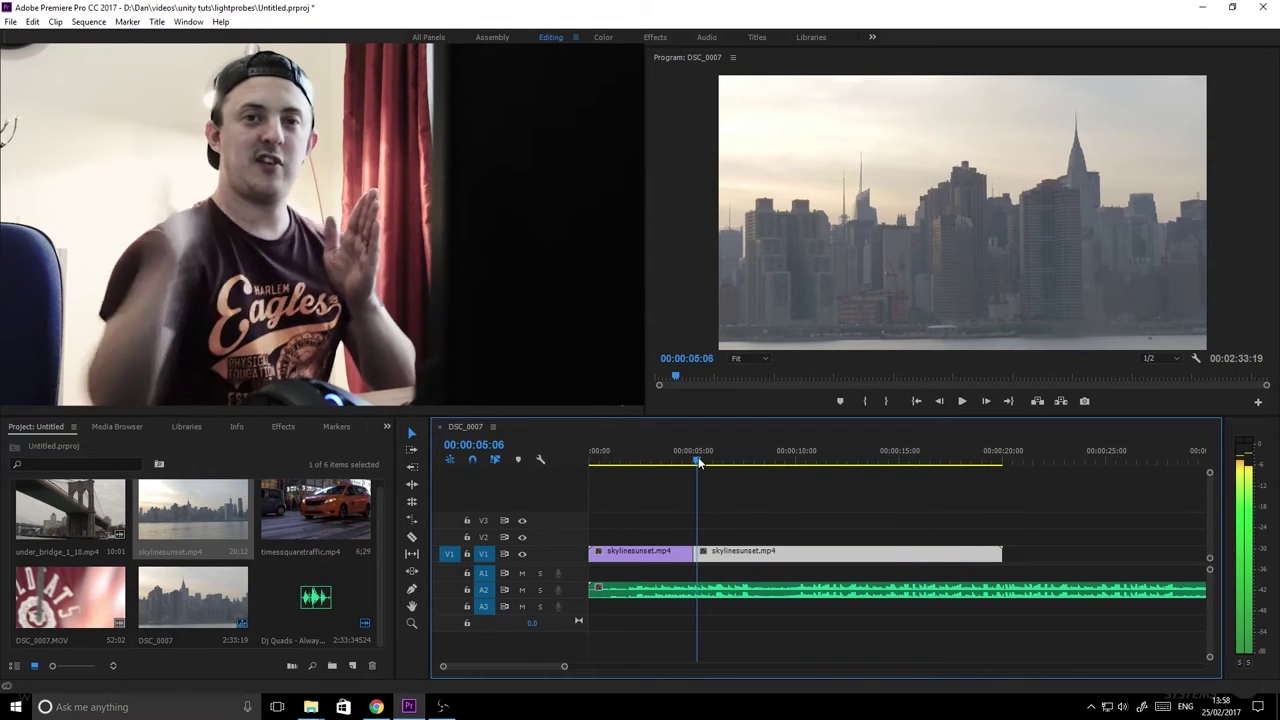
pyautogui.click(963, 404)
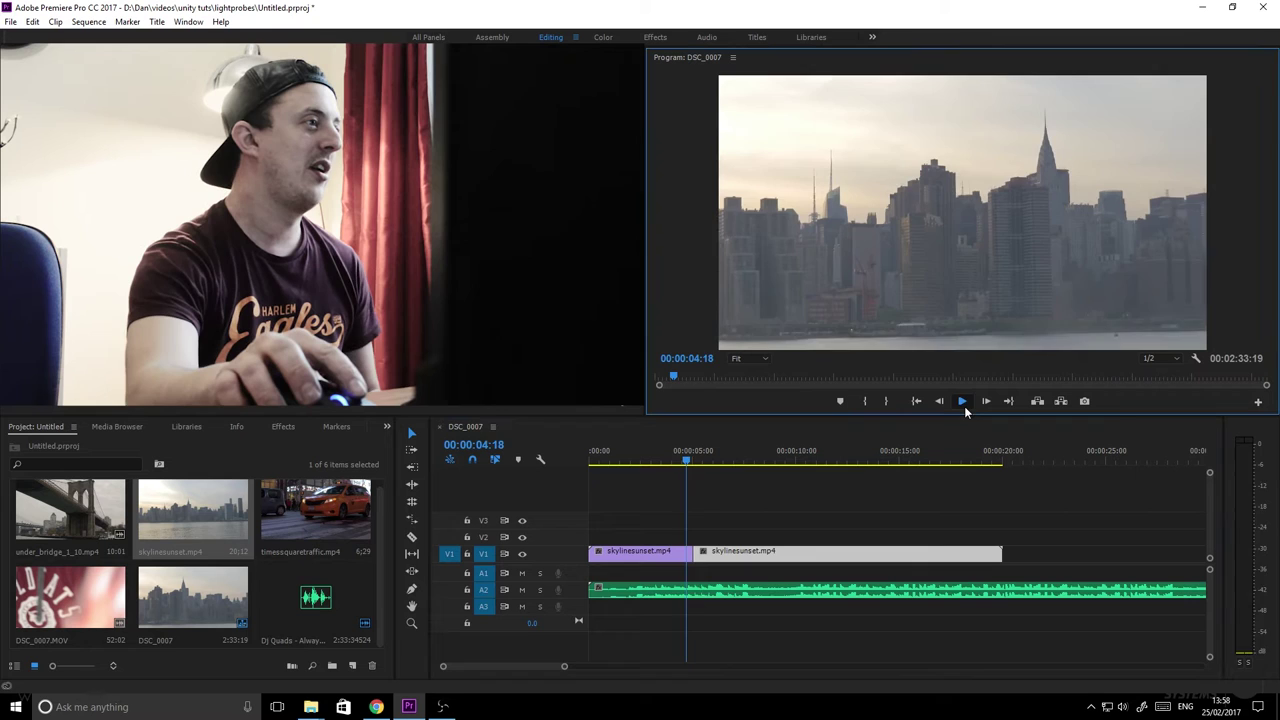
pyautogui.moveTo(704, 461)
pyautogui.mouseDown()
pyautogui.moveTo(680, 461)
pyautogui.moveTo(700, 460)
pyautogui.mouseUp()
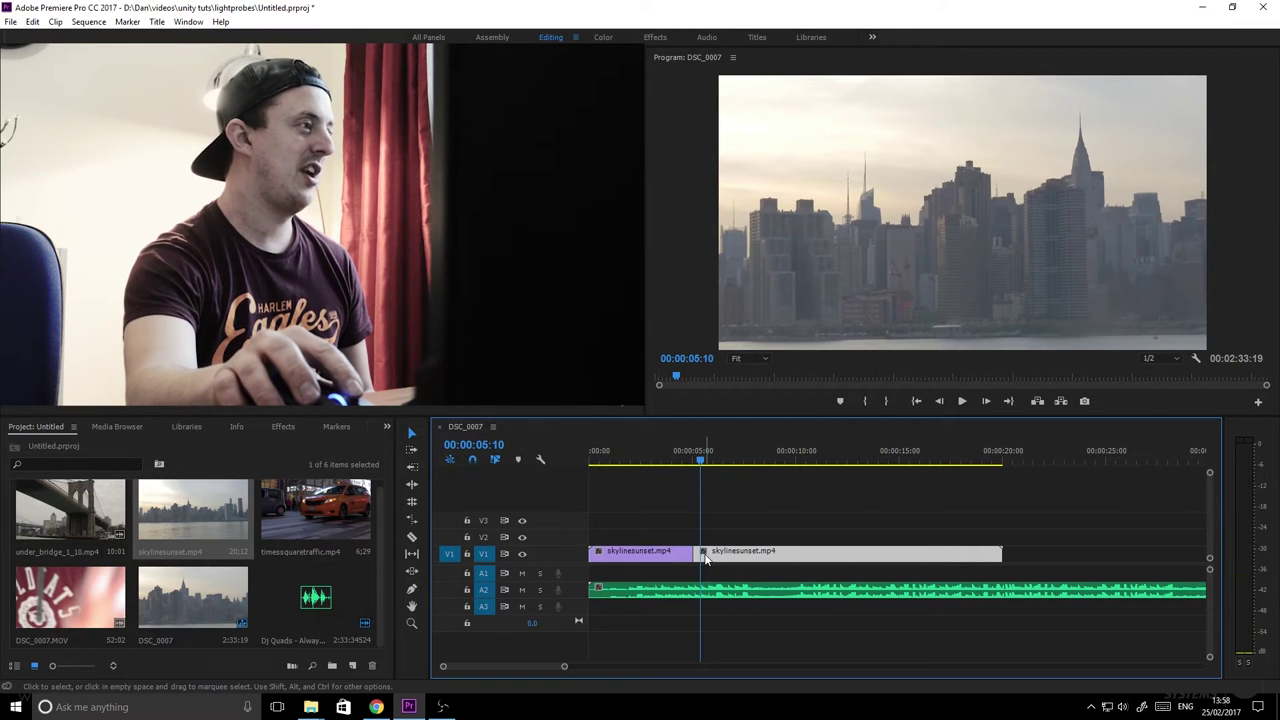
# Cut the skyline clip again near 00:00:04:22, reposition the later piece, and review the edit
pyautogui.press('c')
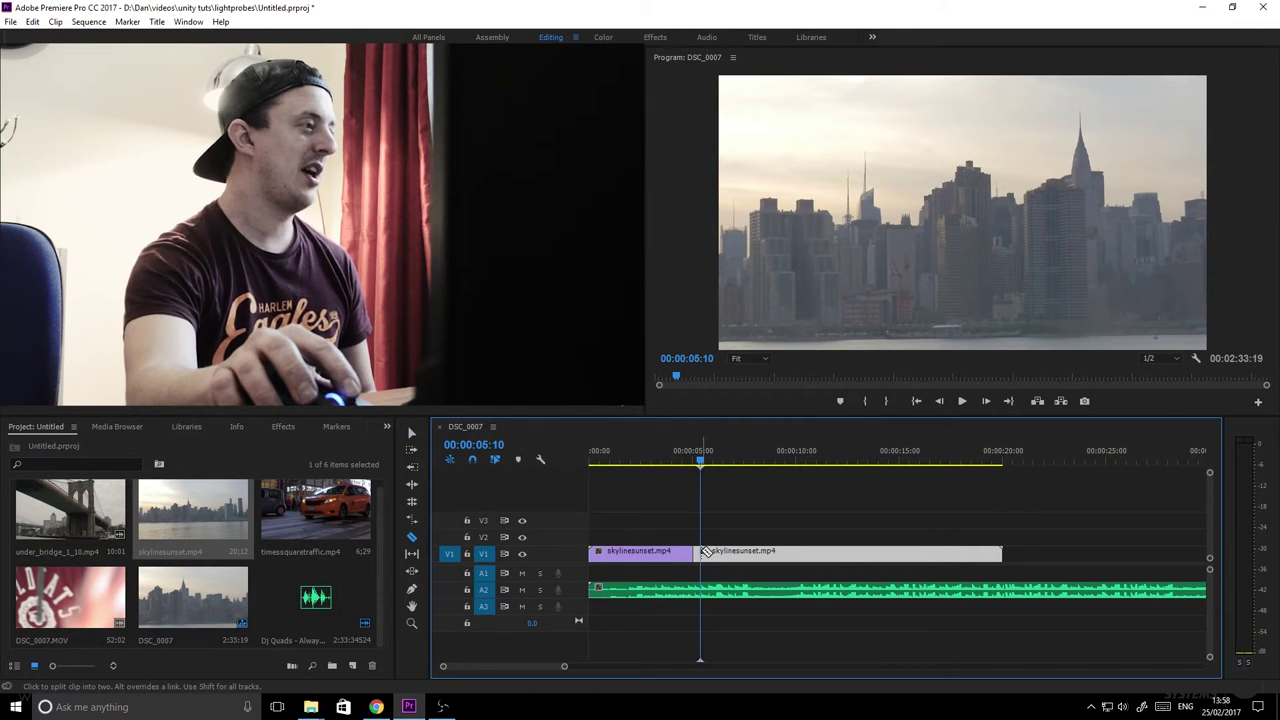
pyautogui.click(706, 551)
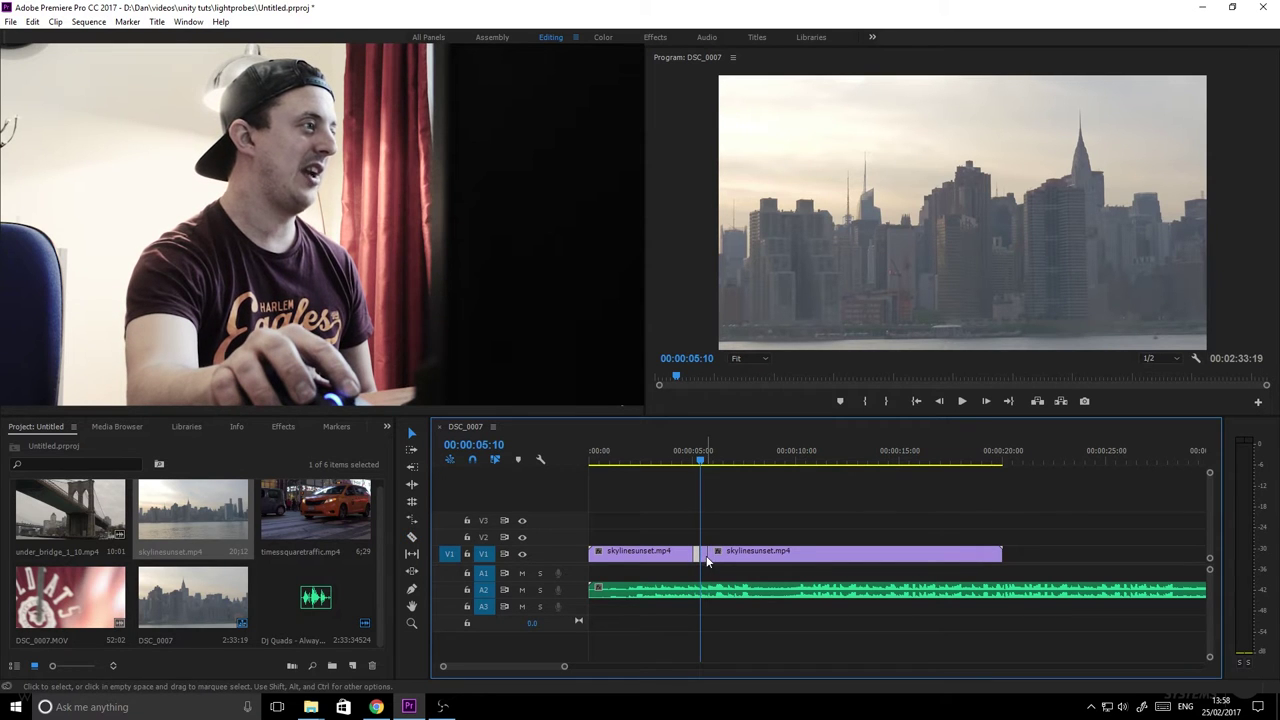
pyautogui.moveTo(700, 455); pyautogui.dragTo(657, 455)
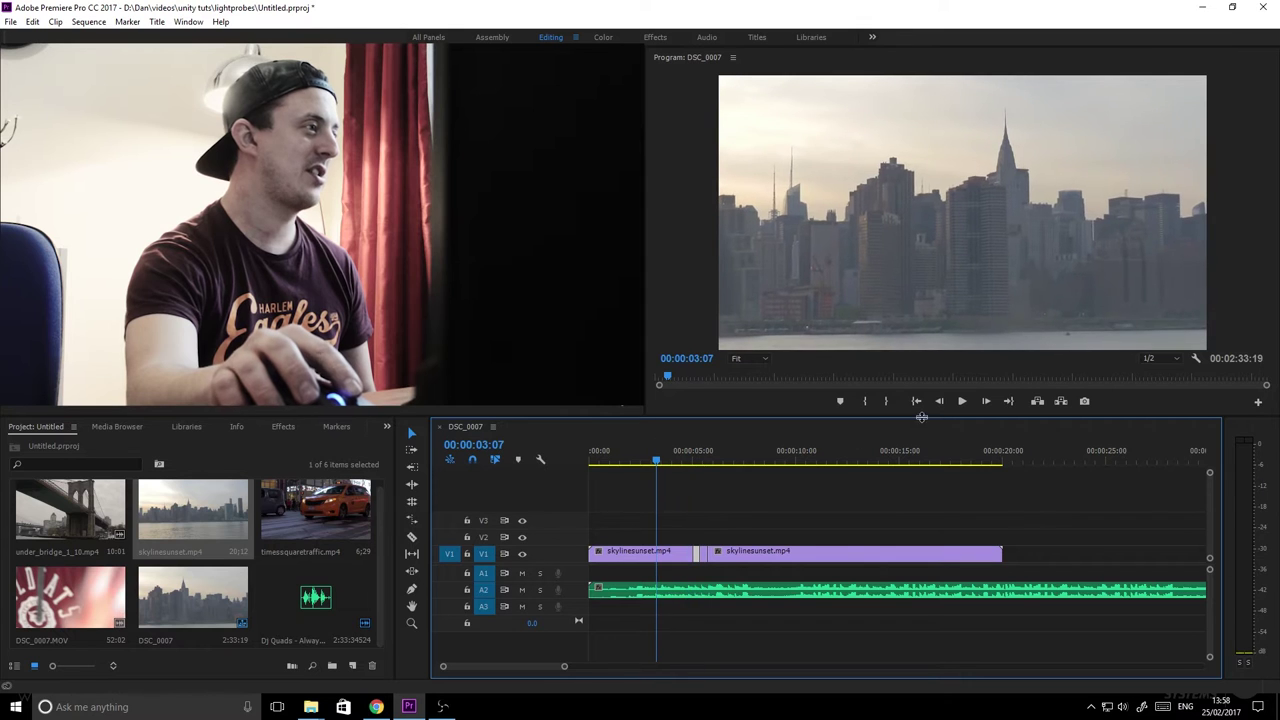
pyautogui.click(961, 401)
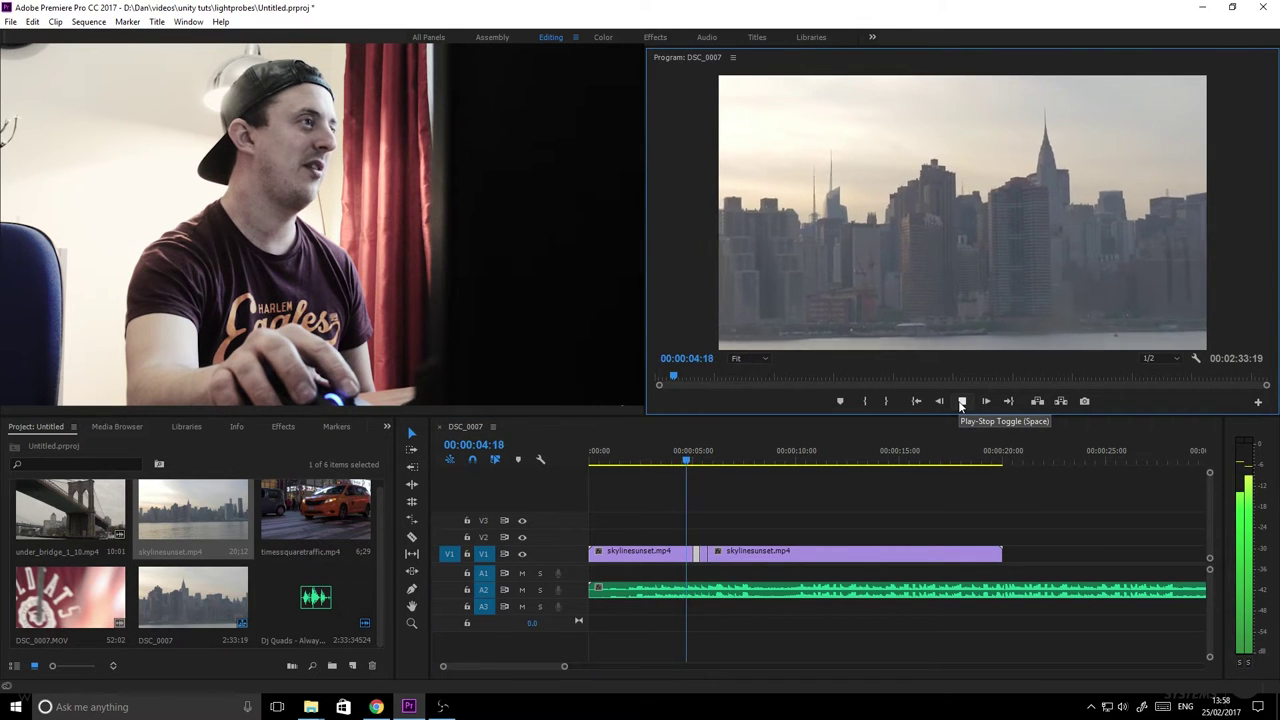
pyautogui.click(961, 402)
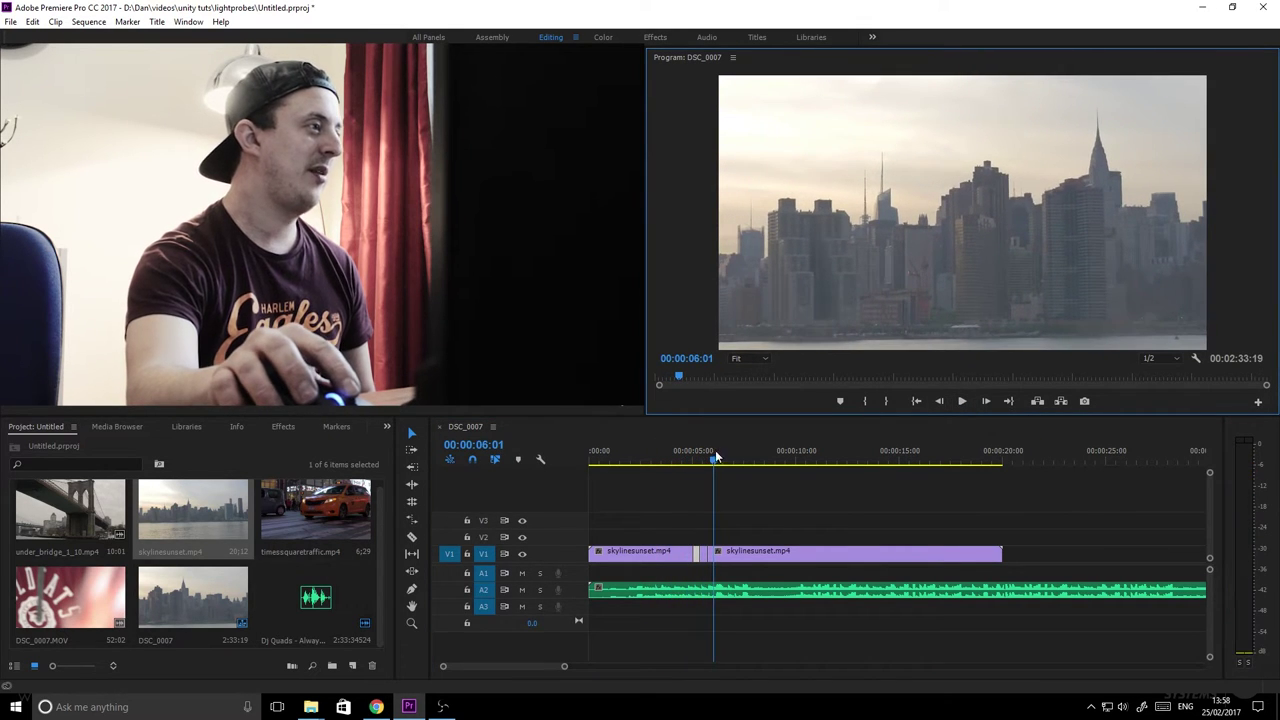
pyautogui.moveTo(714, 462)
pyautogui.mouseDown()
pyautogui.moveTo(686, 460)
pyautogui.moveTo(706, 456)
pyautogui.mouseUp()
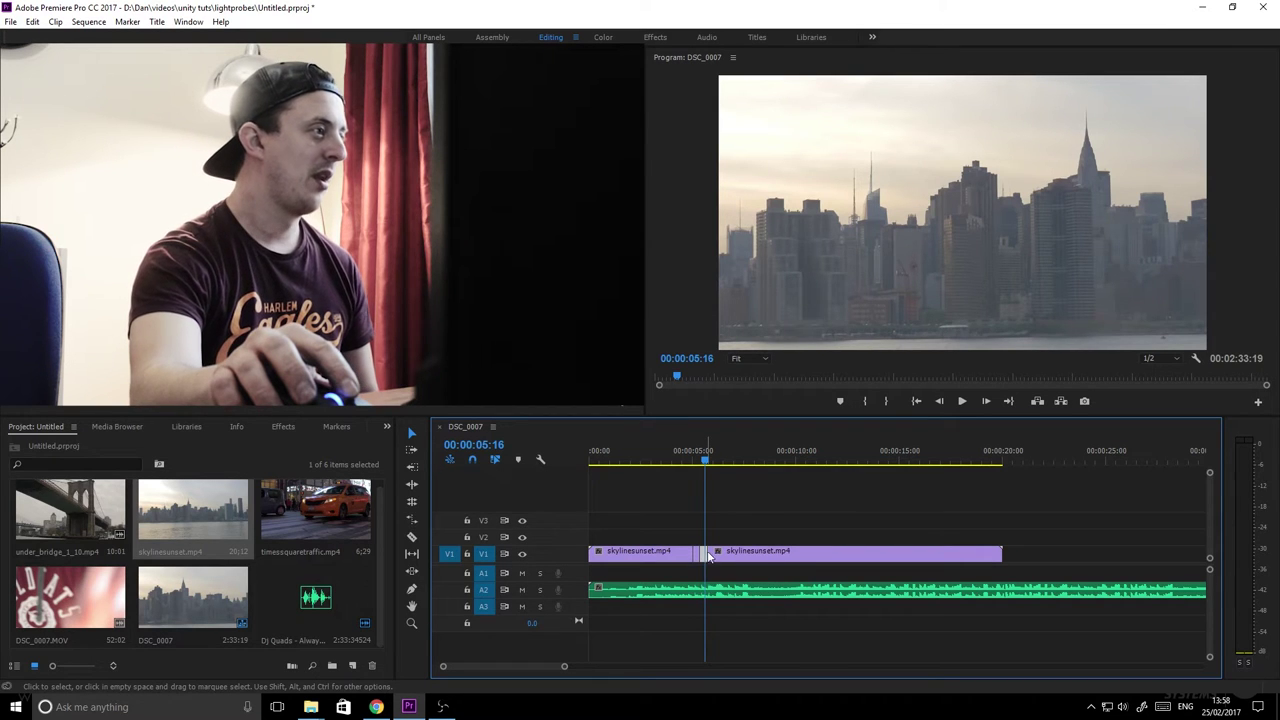
pyautogui.moveTo(708, 556); pyautogui.dragTo(752, 558)
pyautogui.press('j')
pyautogui.click(962, 401)
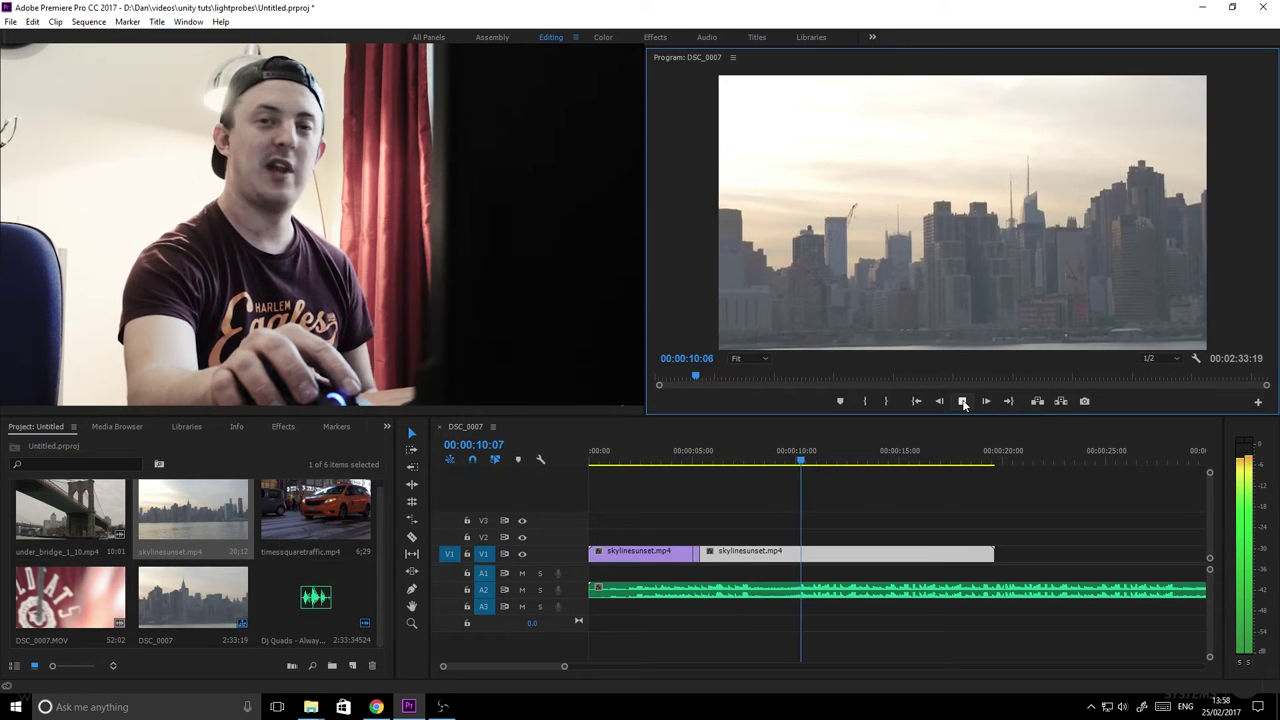
# Create a Default Still title, Title 01, enlarge the Titler, and start a text box on the skyline
pyautogui.click(963, 404)
pyautogui.click(760, 455)
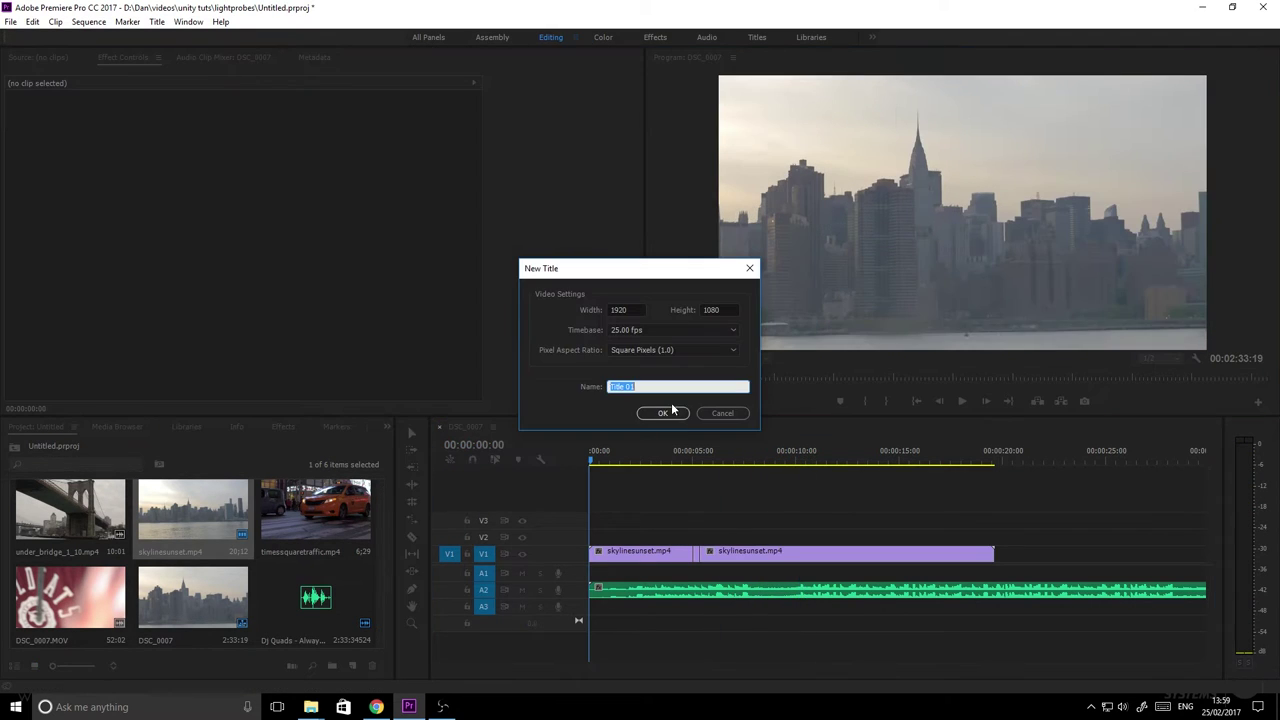
pyautogui.click(663, 413)
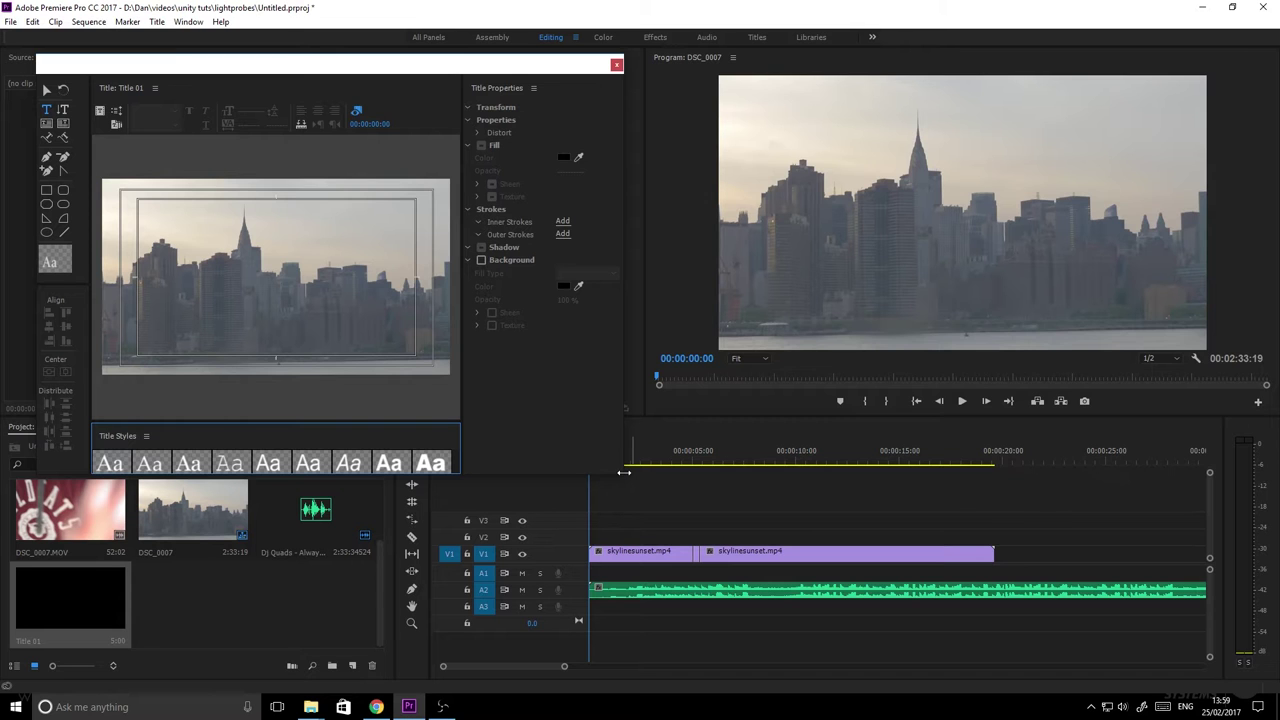
pyautogui.moveTo(623, 472); pyautogui.dragTo(1124, 472)
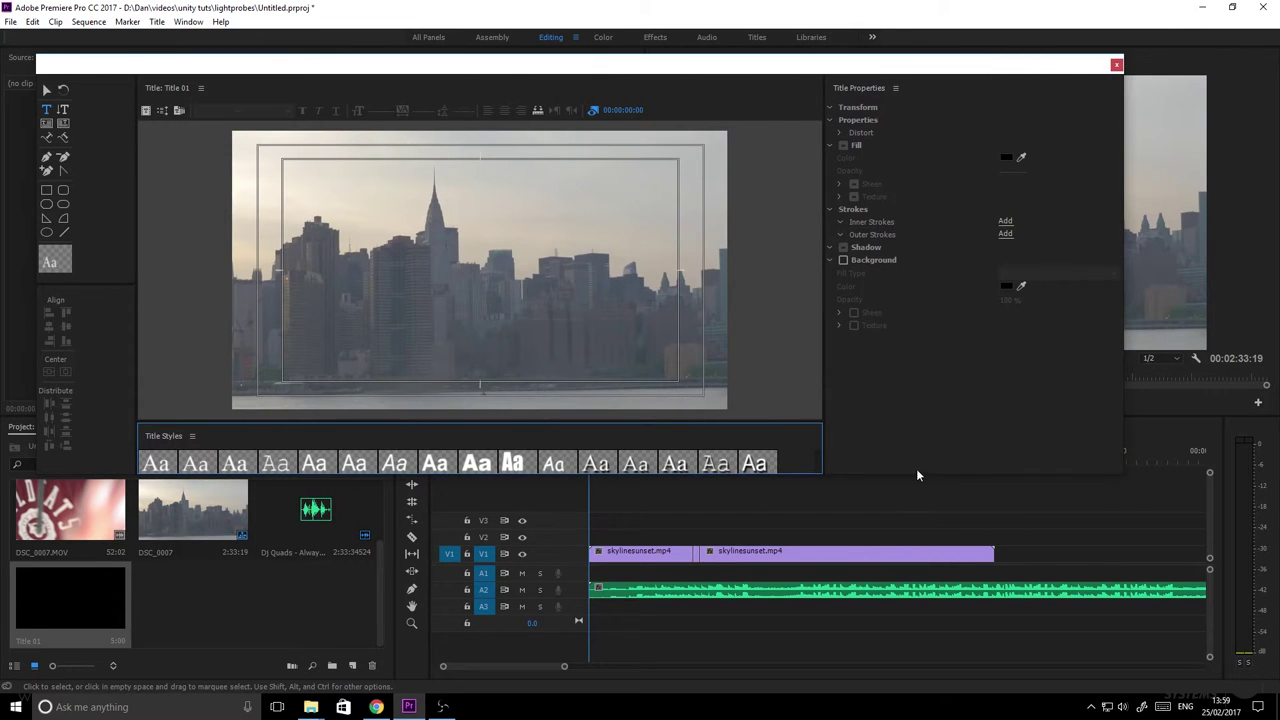
pyautogui.moveTo(915, 474); pyautogui.dragTo(914, 646)
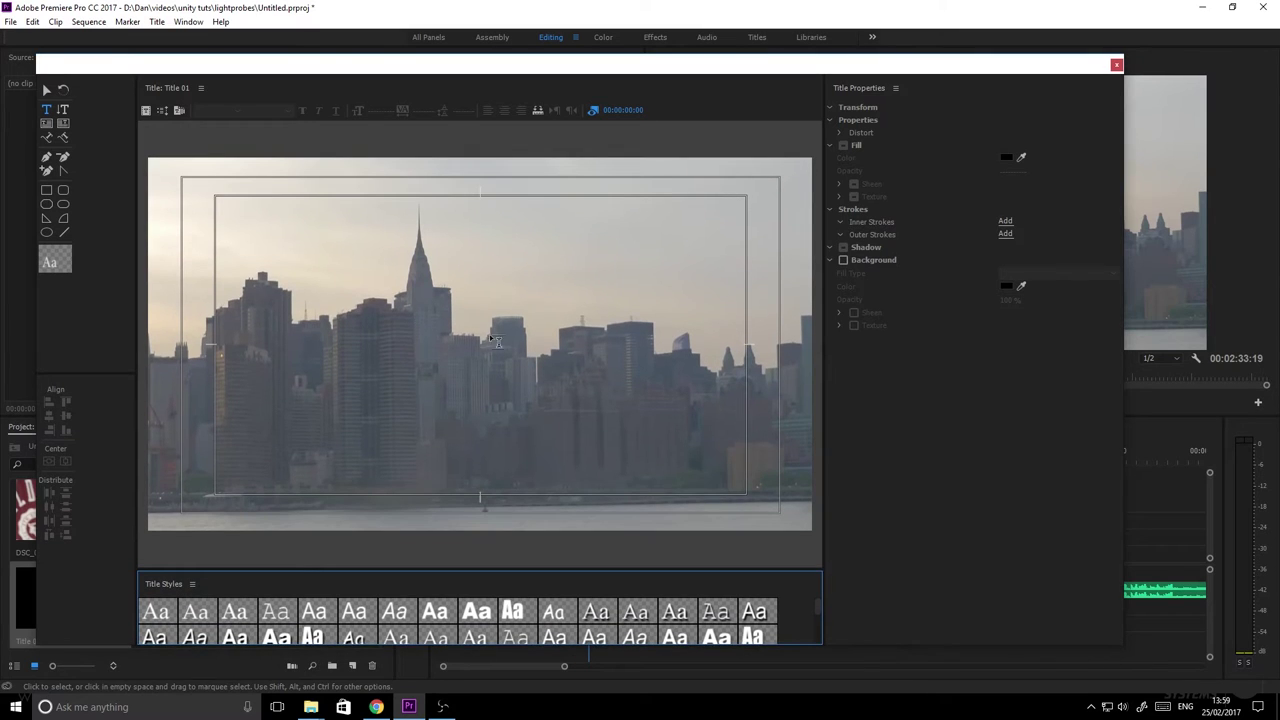
pyautogui.click(409, 300)
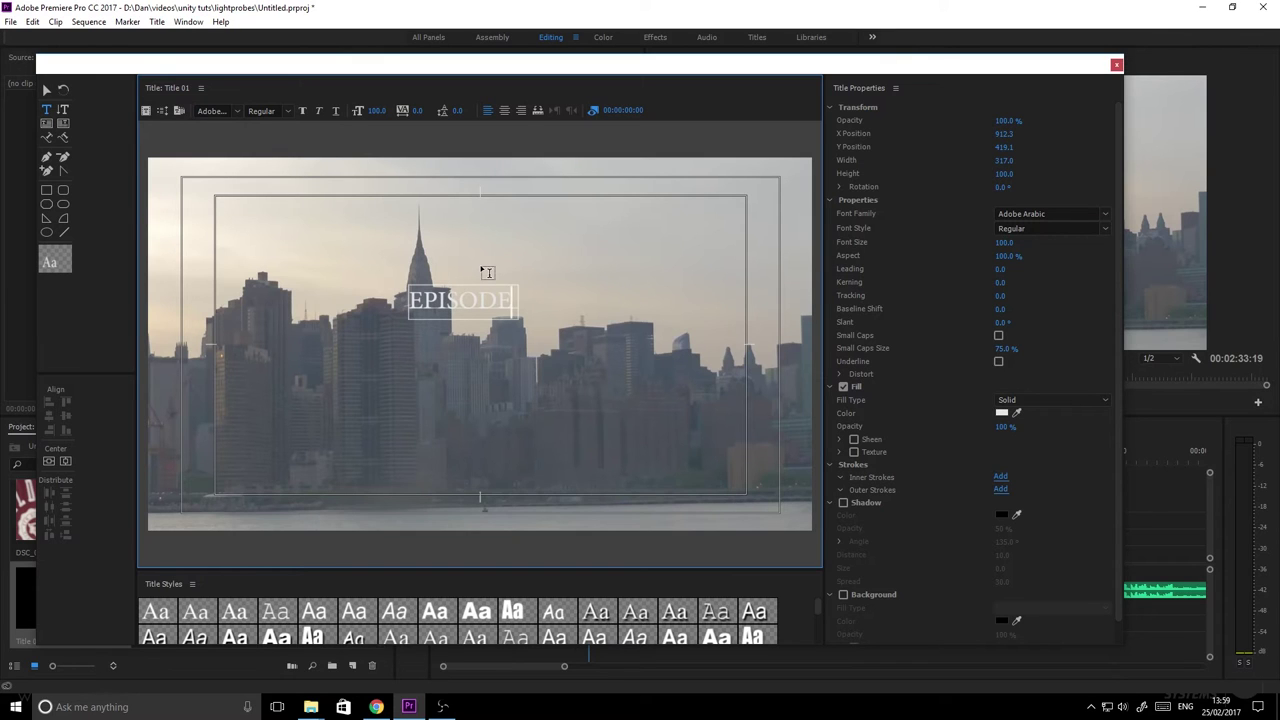
# Complete the title as 'EPISODE 1' / 'HOW TO VLOG', move it top-left, and scale it to size 522.4
pyautogui.write('1')
pyautogui.press('Return')
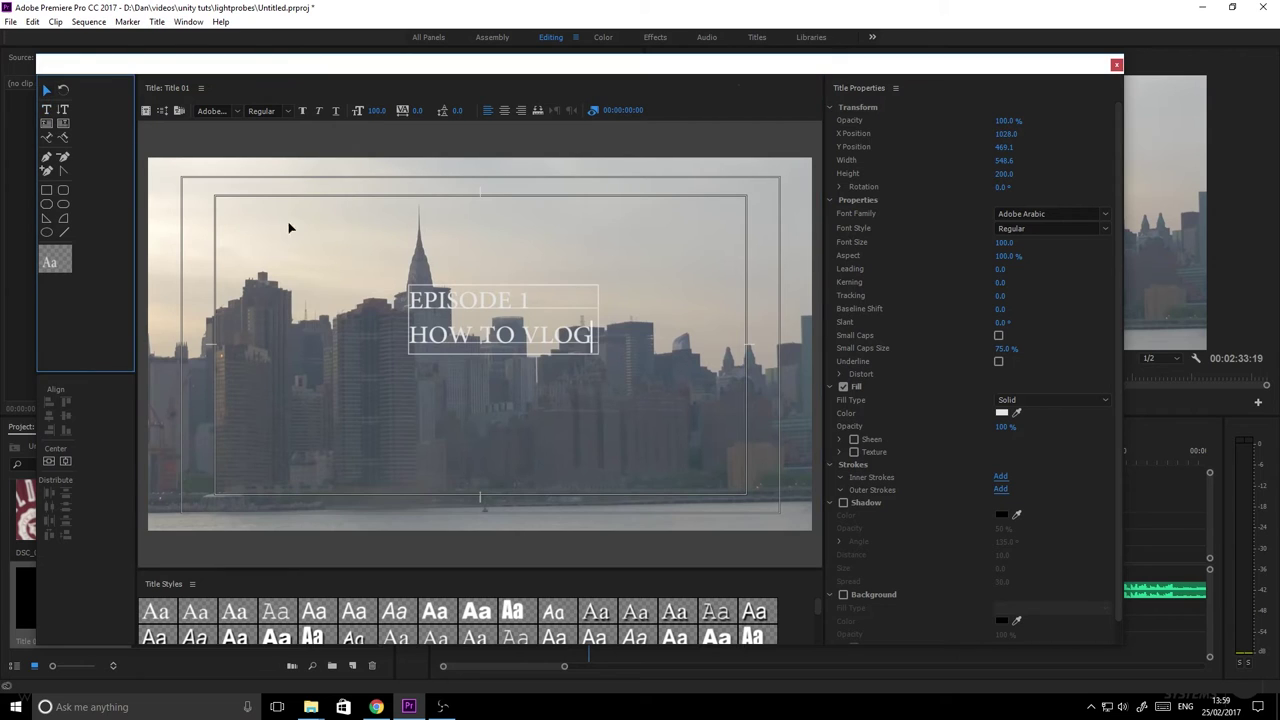
pyautogui.moveTo(429, 300); pyautogui.dragTo(257, 238)
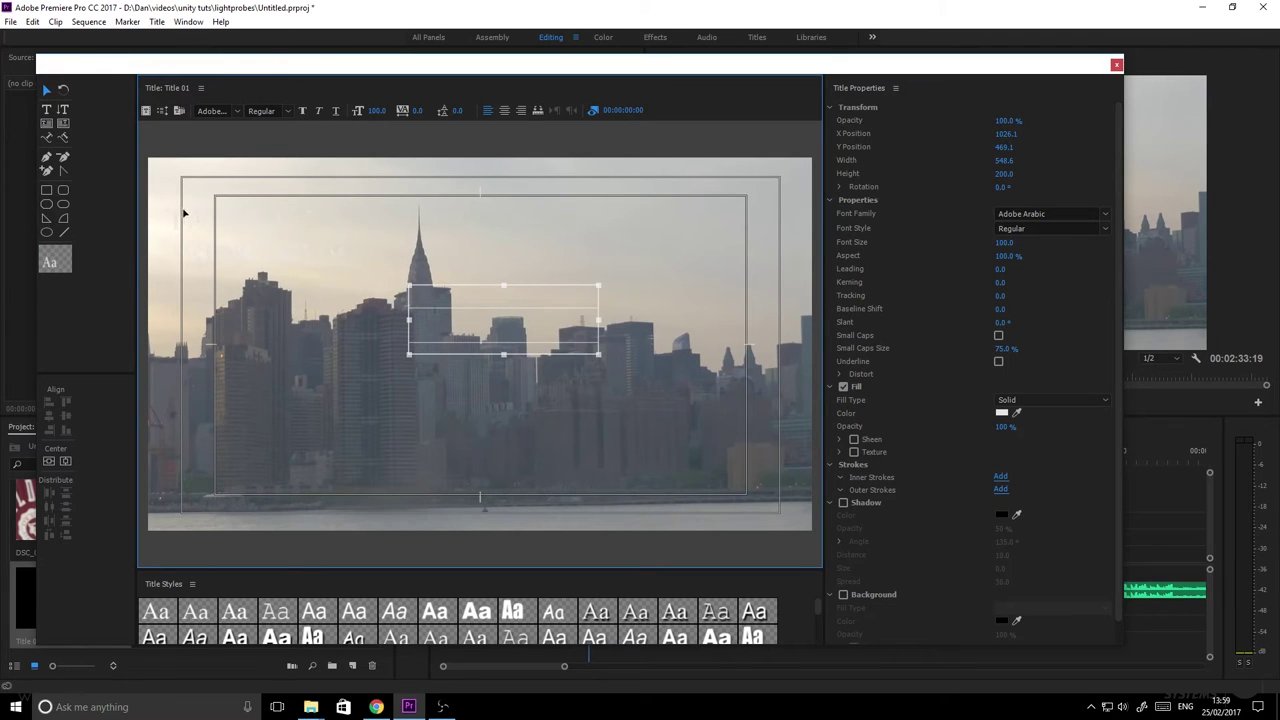
pyautogui.moveTo(184, 212); pyautogui.dragTo(170, 205)
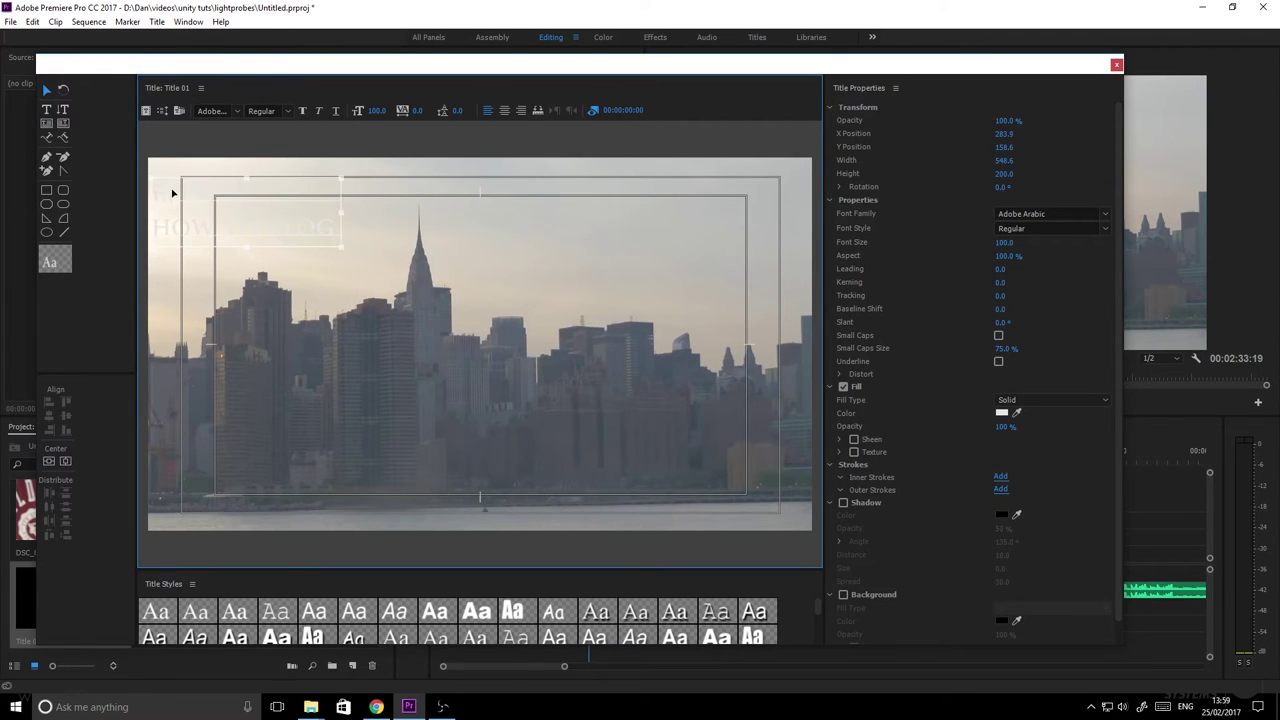
pyautogui.moveTo(641, 391); pyautogui.dragTo(836, 541)
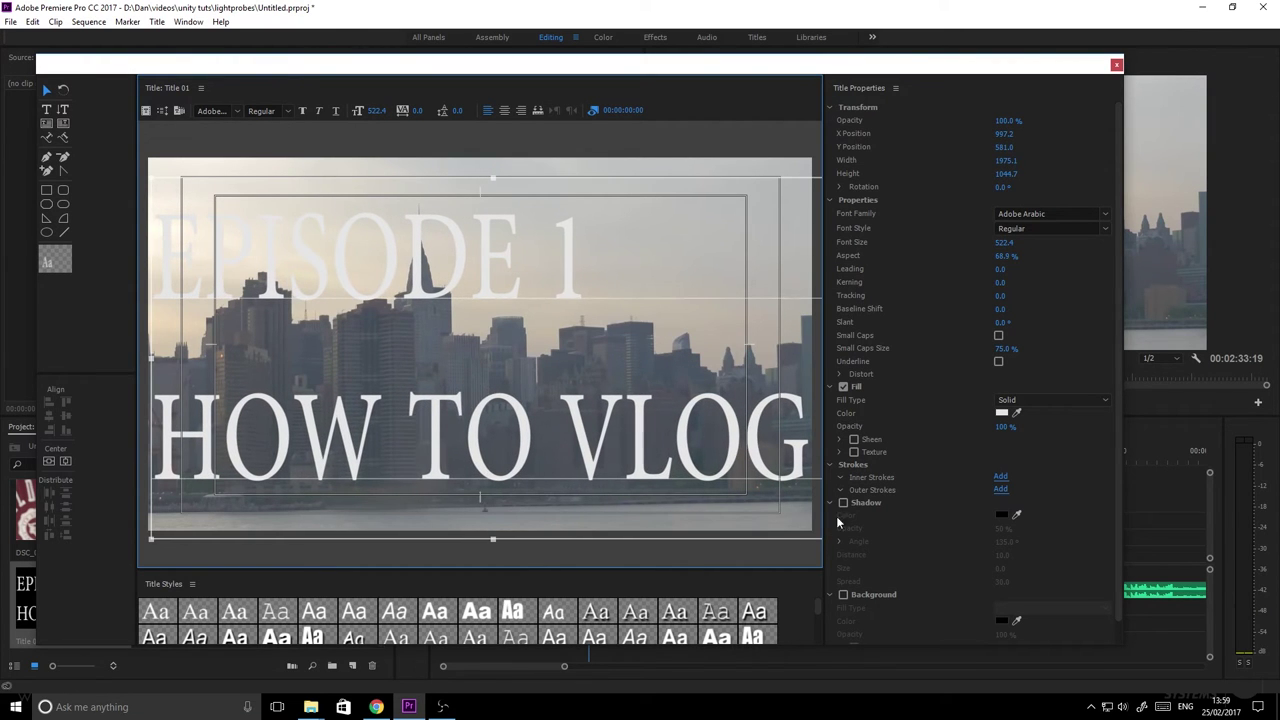
# Select all the title text and change its font to Arial
pyautogui.press('t')
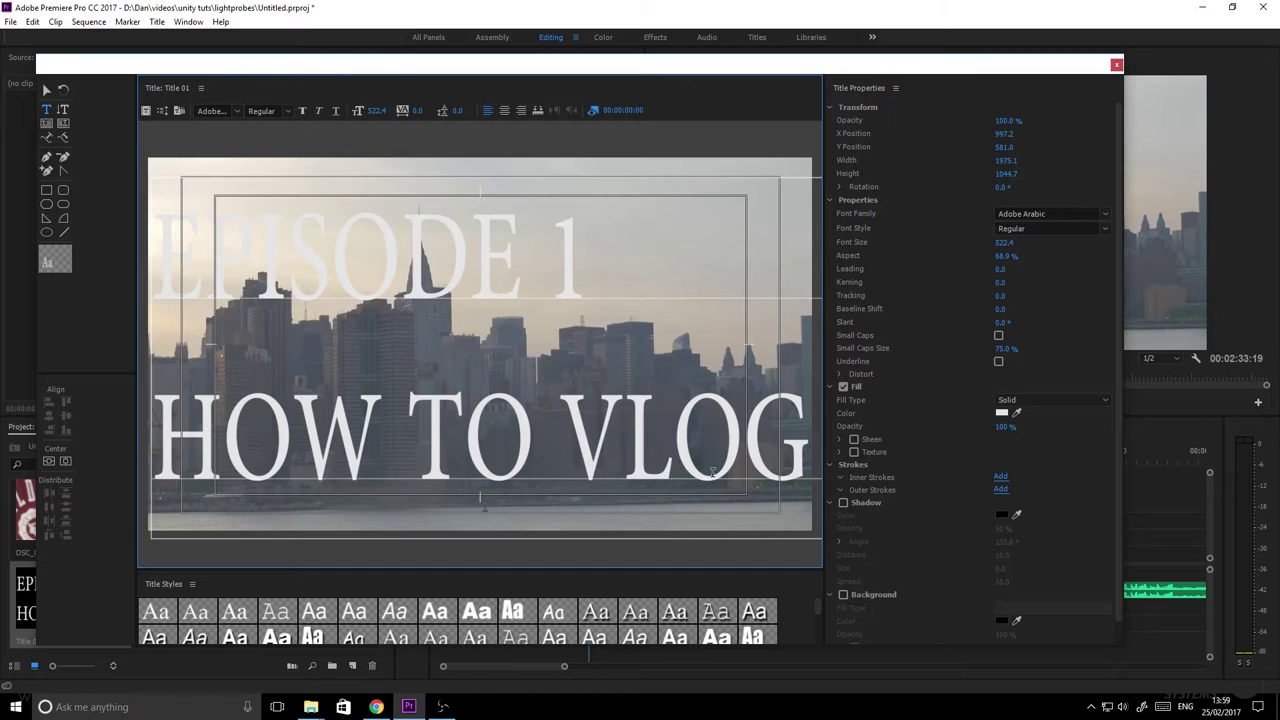
pyautogui.moveTo(713, 470); pyautogui.dragTo(635, 340)
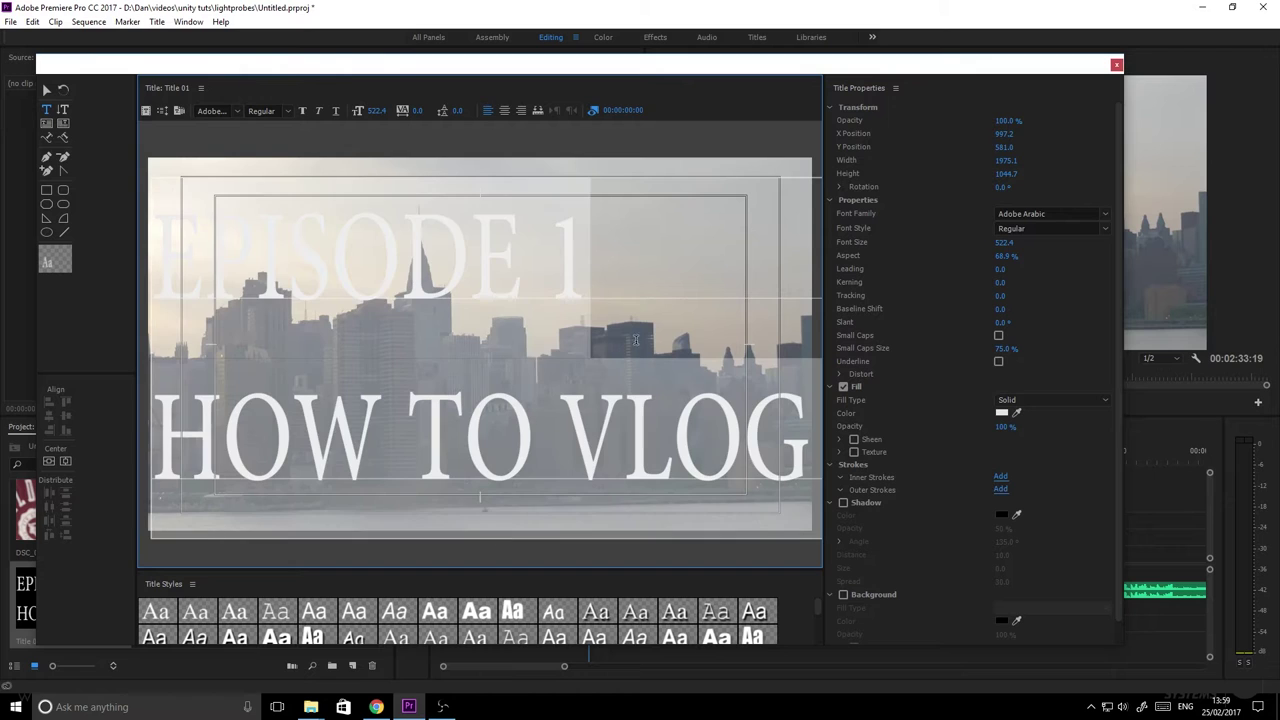
pyautogui.click(236, 111)
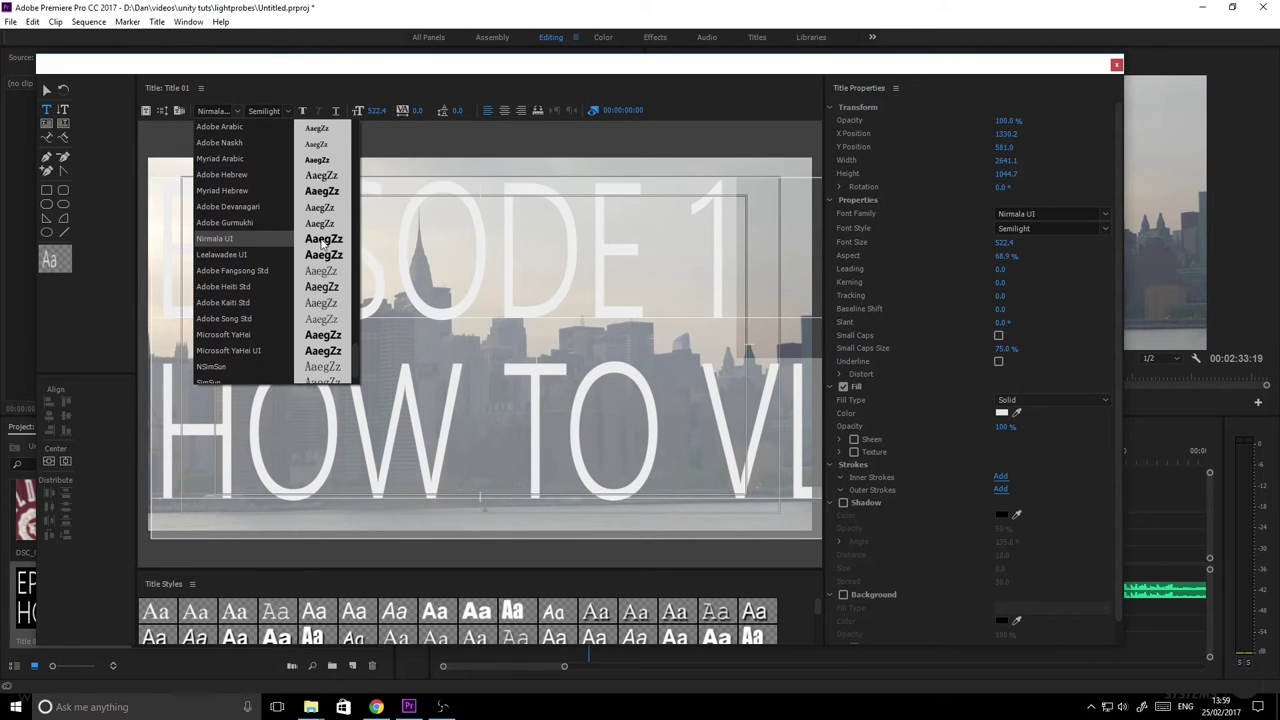
pyautogui.scroll(-2, 323, 246)
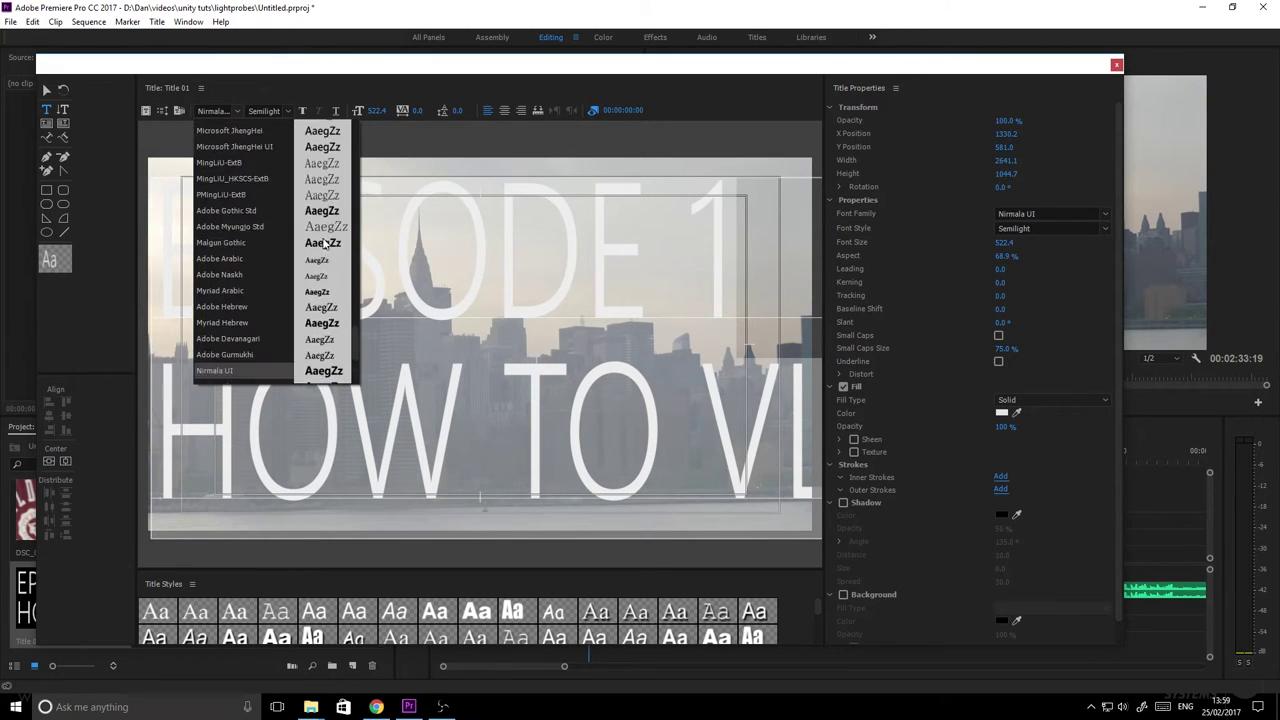
pyautogui.scroll(-10, 325, 262)
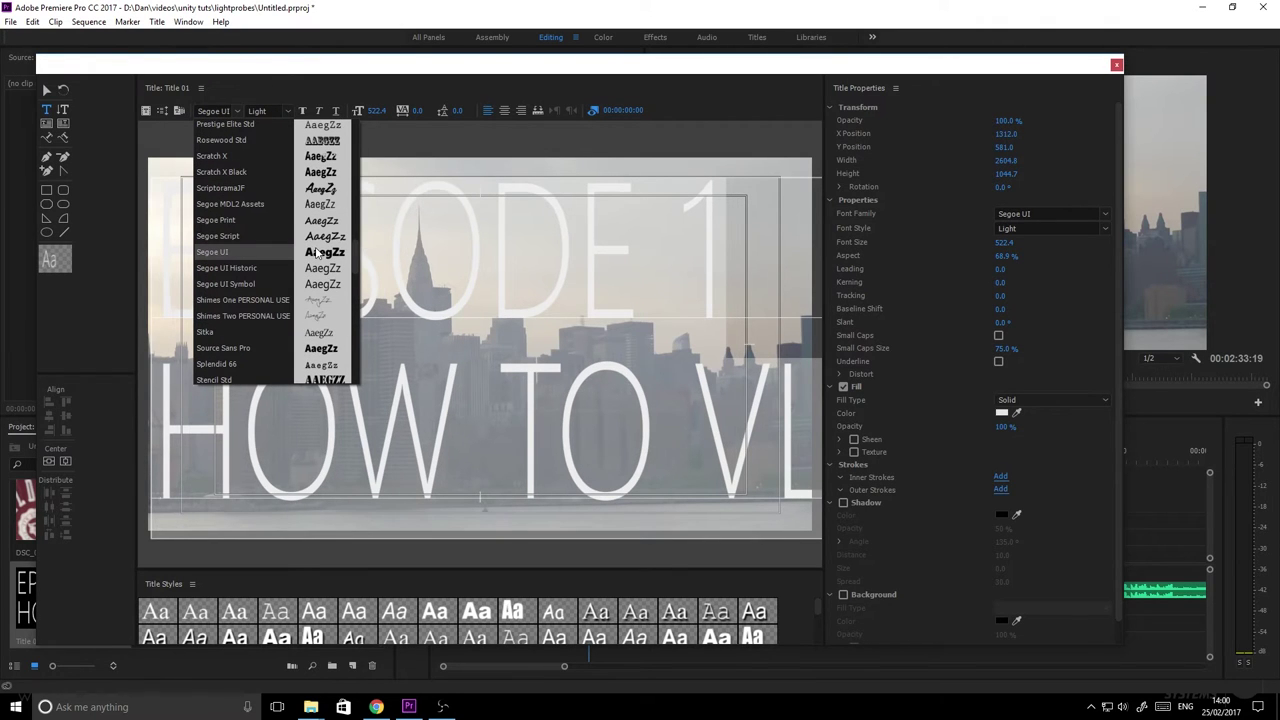
pyautogui.scroll(4, 318, 258)
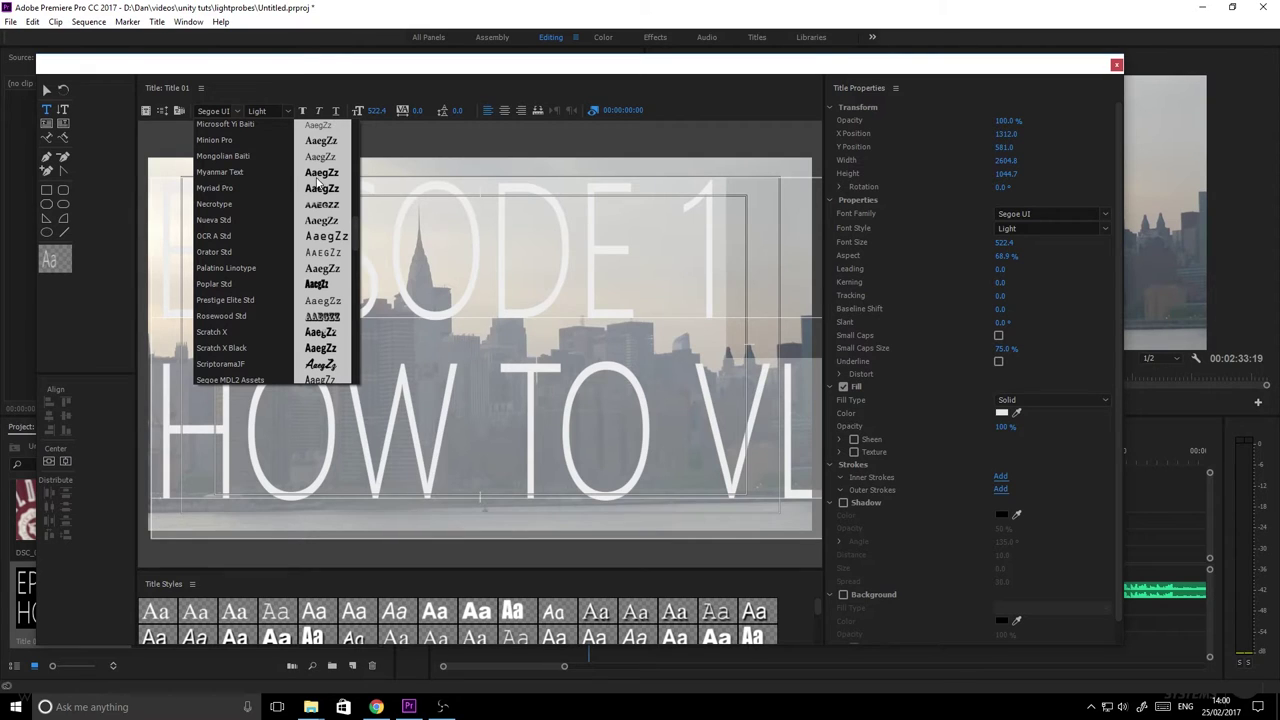
pyautogui.scroll(3, 319, 184)
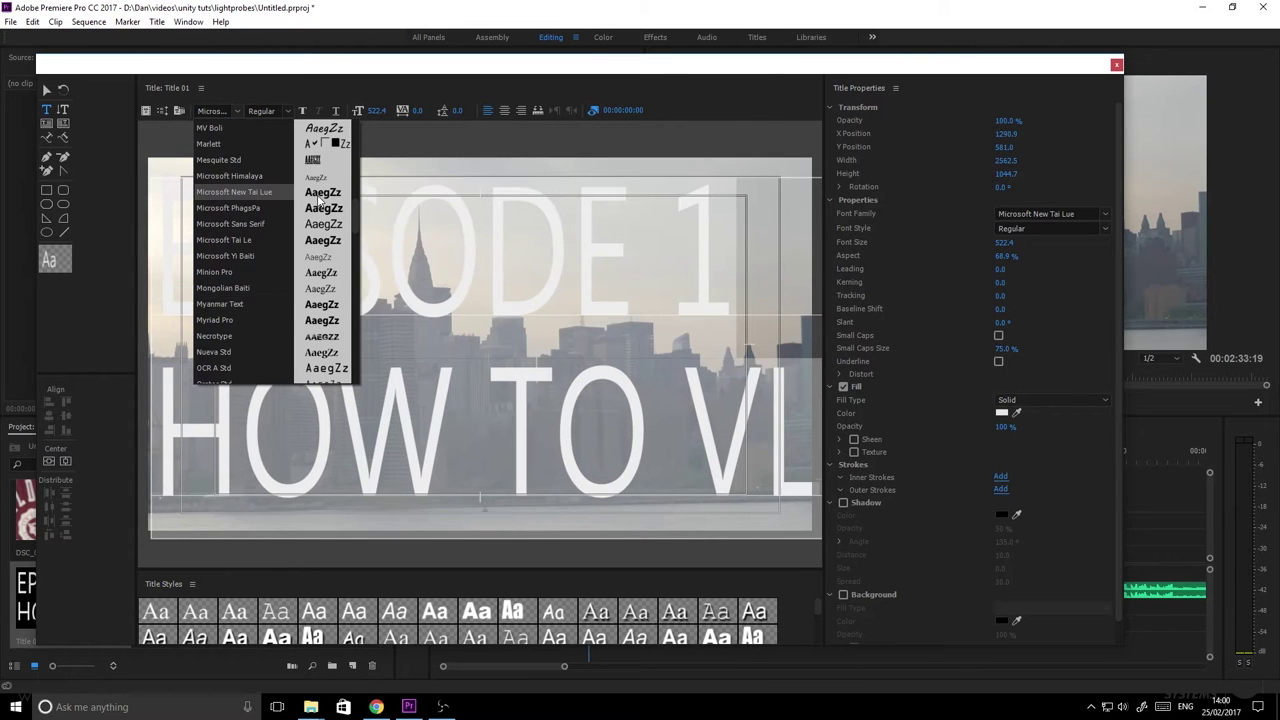
pyautogui.scroll(15, 319, 208)
pyautogui.scroll(4, 320, 201)
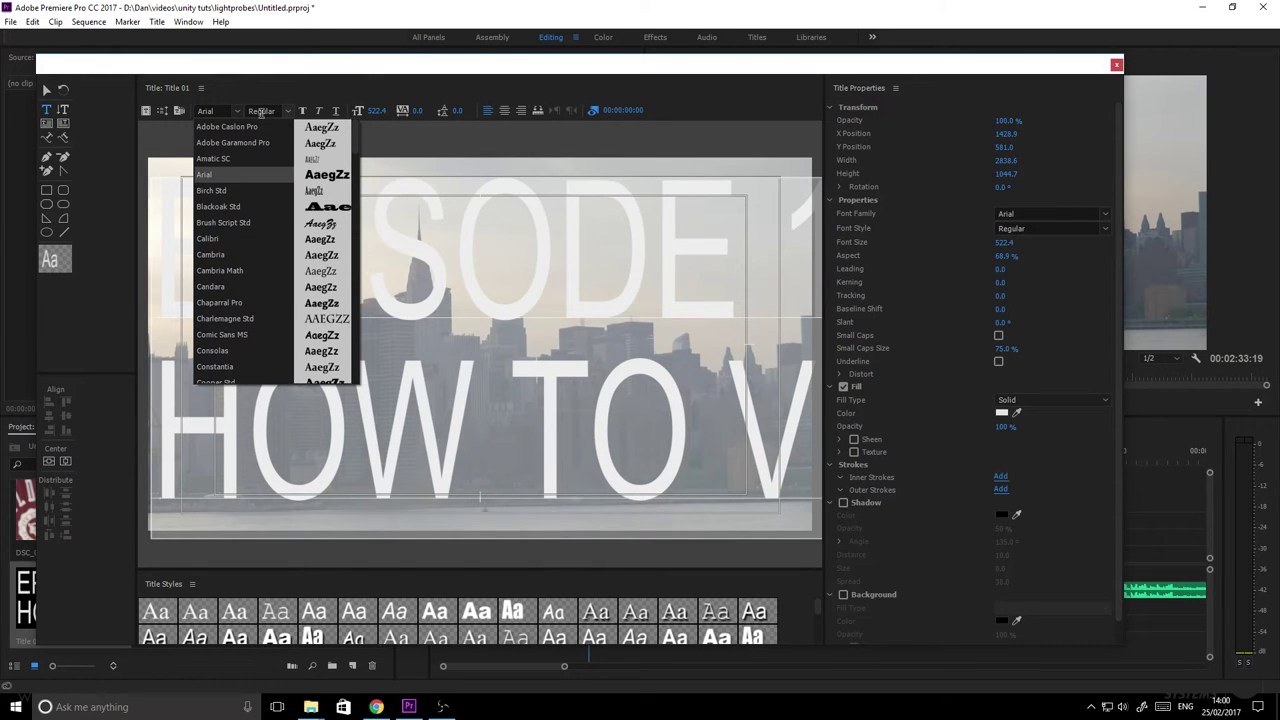
# Make the title Bold, reduce its font size to 362.4, and centre it on the skyline
pyautogui.click(287, 113)
pyautogui.click(275, 142)
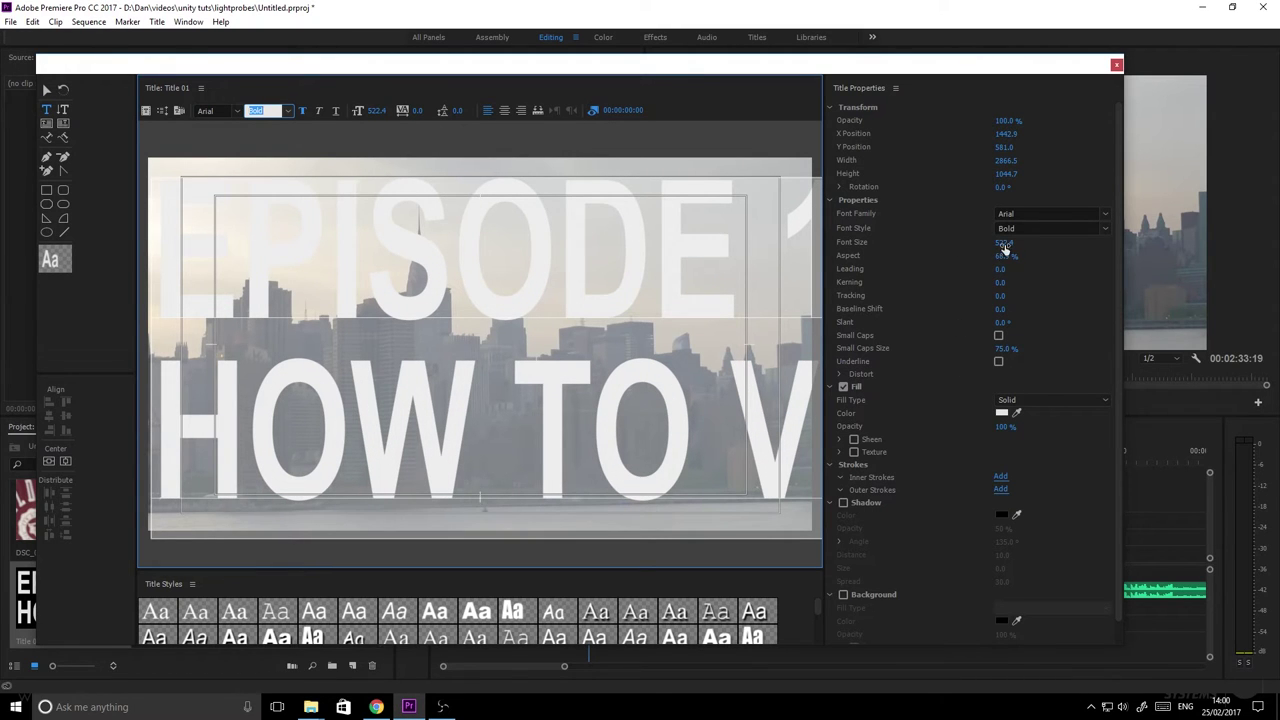
pyautogui.moveTo(1004, 248); pyautogui.dragTo(906, 248)
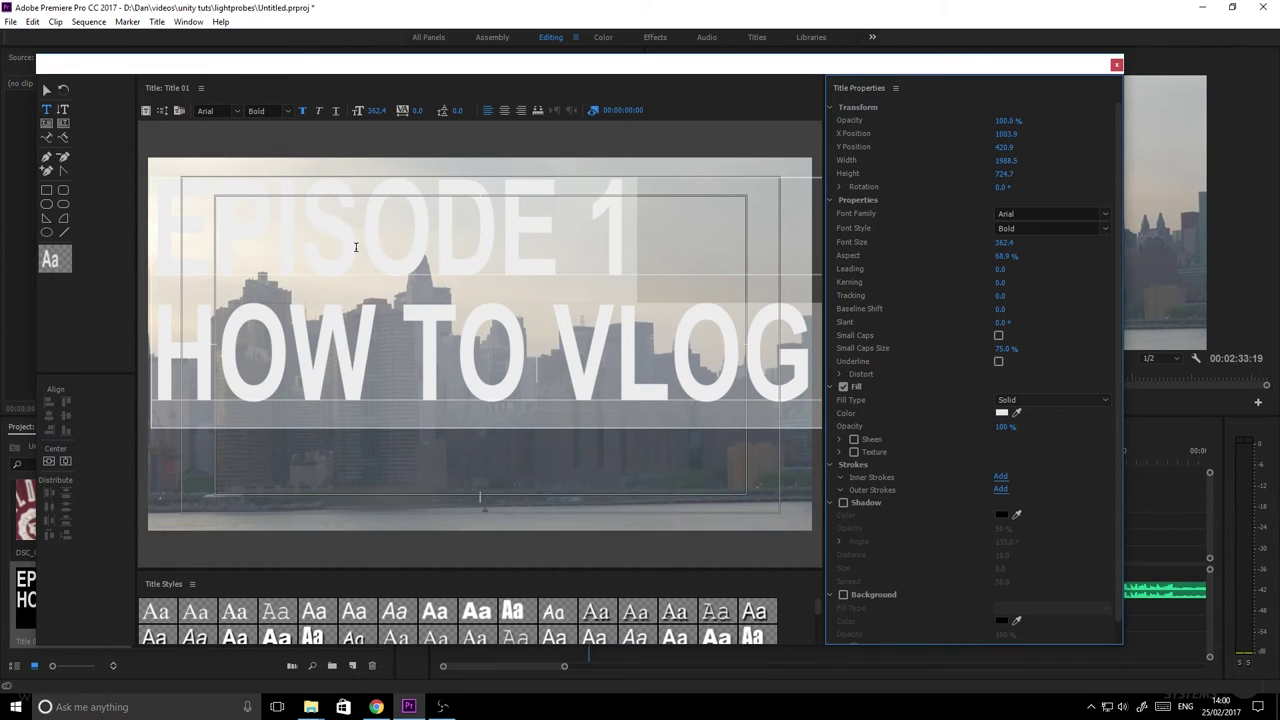
pyautogui.click(45, 92)
pyautogui.moveTo(266, 231); pyautogui.dragTo(261, 264)
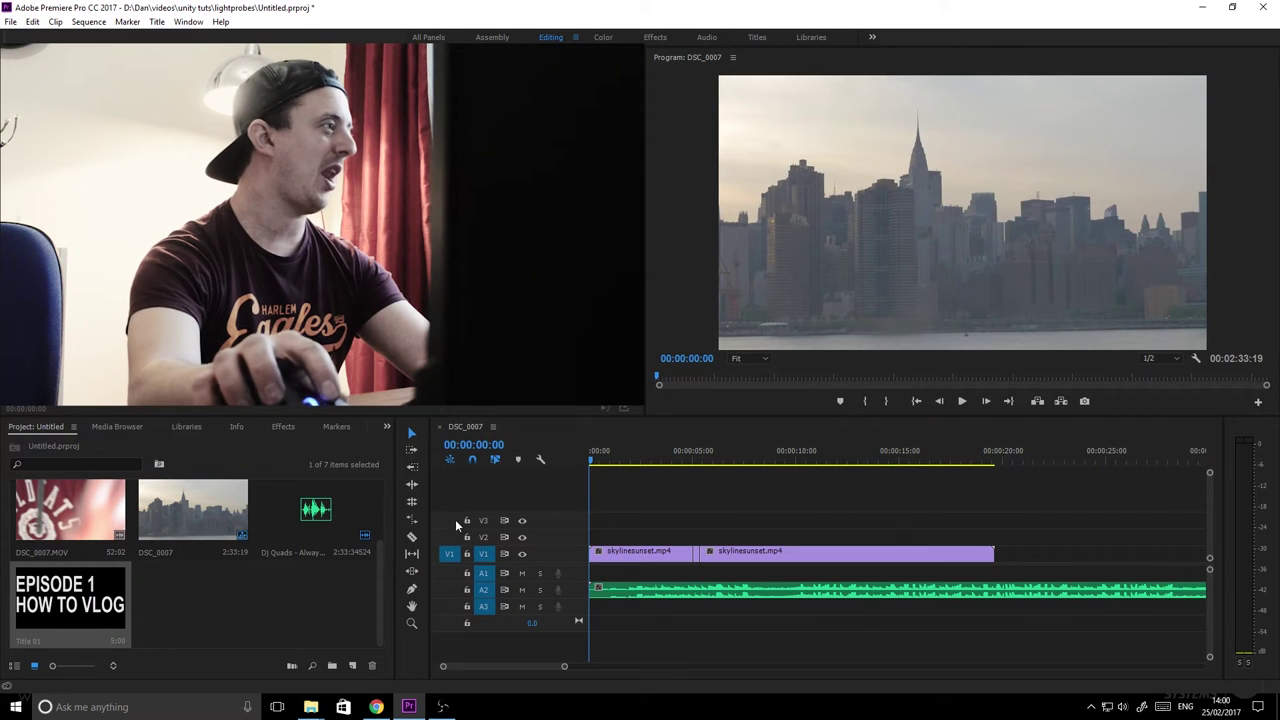
# Place Title 01 on V2 over the skyline clip, sliding it slightly earlier
pyautogui.click(966, 401)
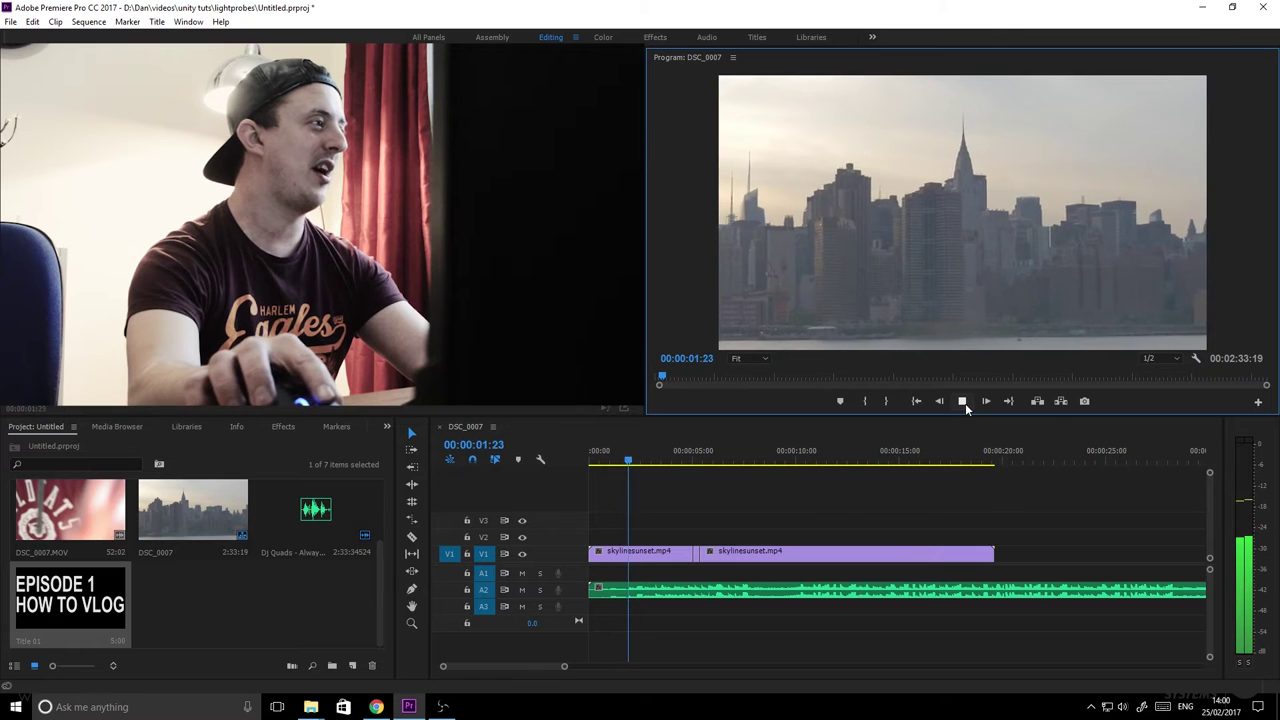
pyautogui.click(965, 403)
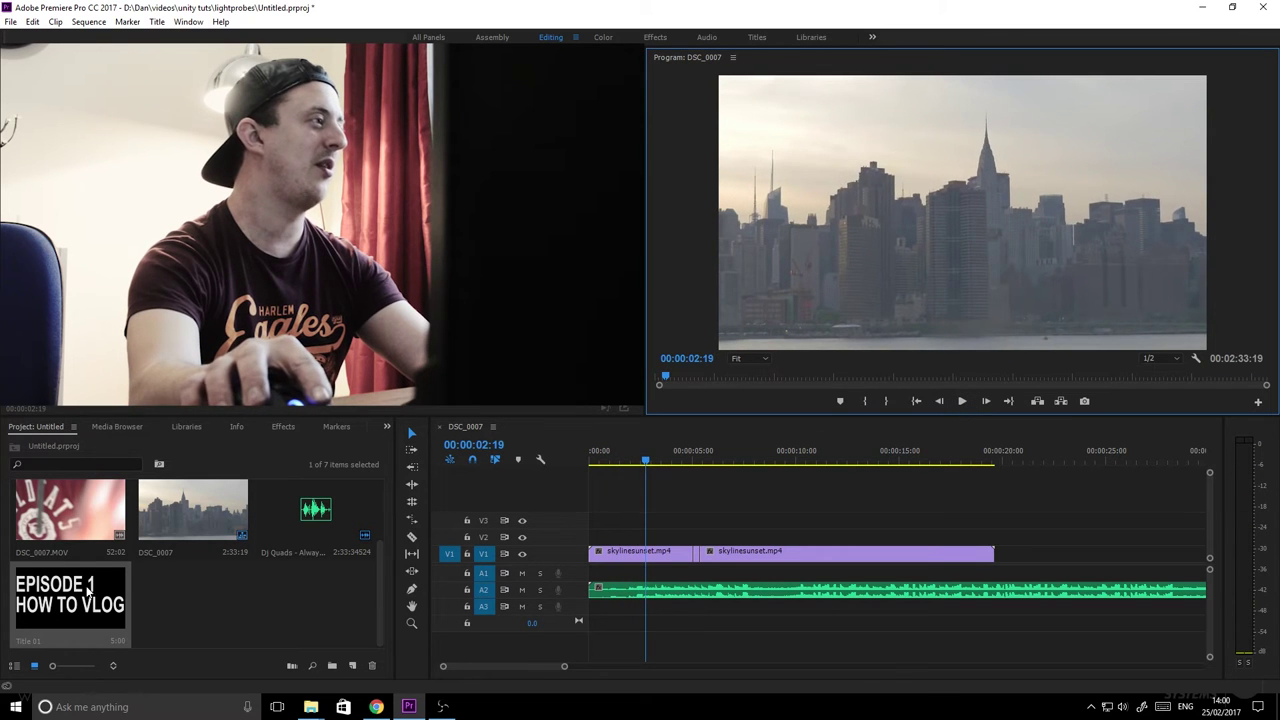
pyautogui.moveTo(70, 600); pyautogui.dragTo(655, 545)
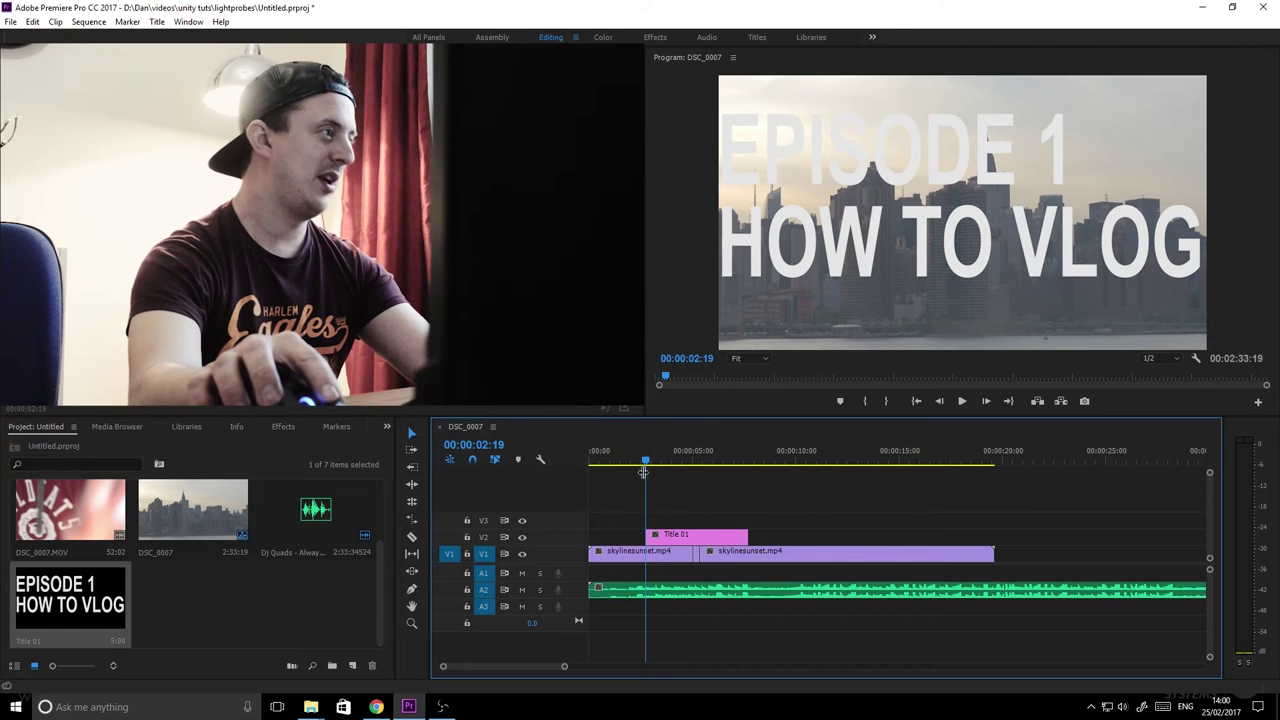
pyautogui.moveTo(645, 467); pyautogui.dragTo(634, 462)
pyautogui.moveTo(672, 545); pyautogui.dragTo(663, 545)
pyautogui.press('Left')
pyautogui.press('Left')
pyautogui.press('Left')
pyautogui.press('Left')
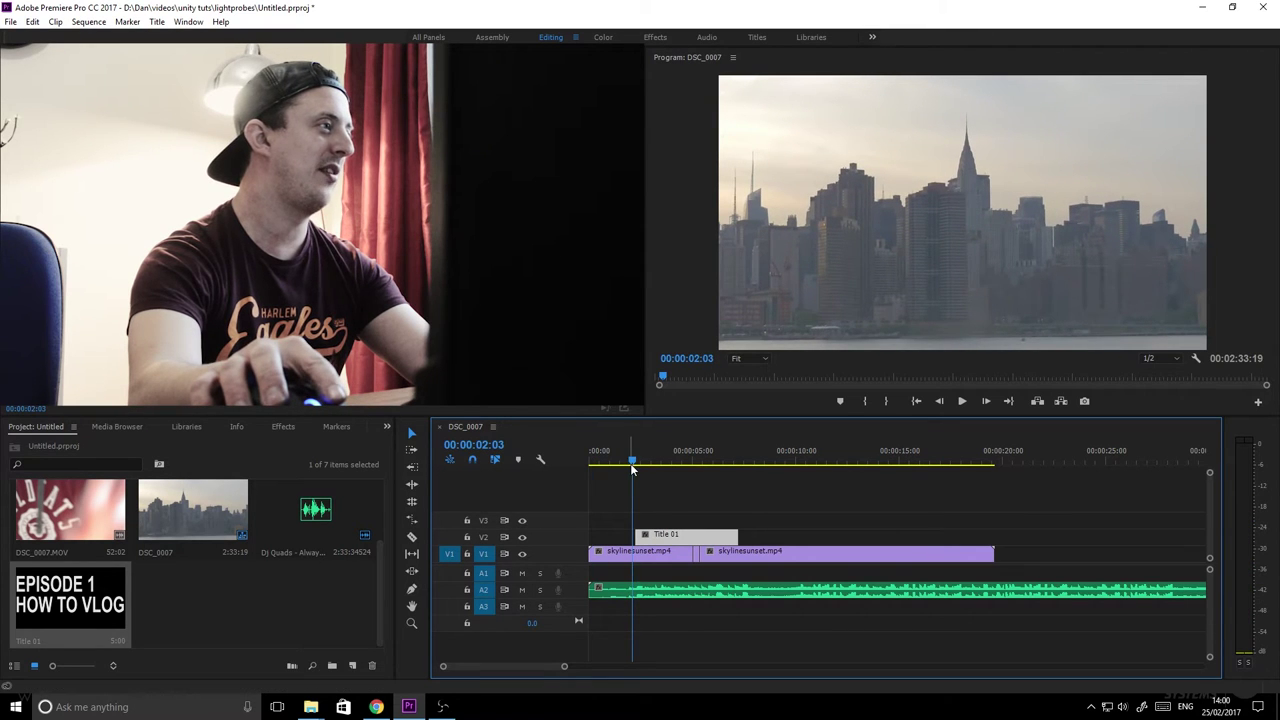
pyautogui.press('Home')
# Split Title 01 on the five-second beat, delete the leftover title piece, and replay from the start
pyautogui.click(963, 401)
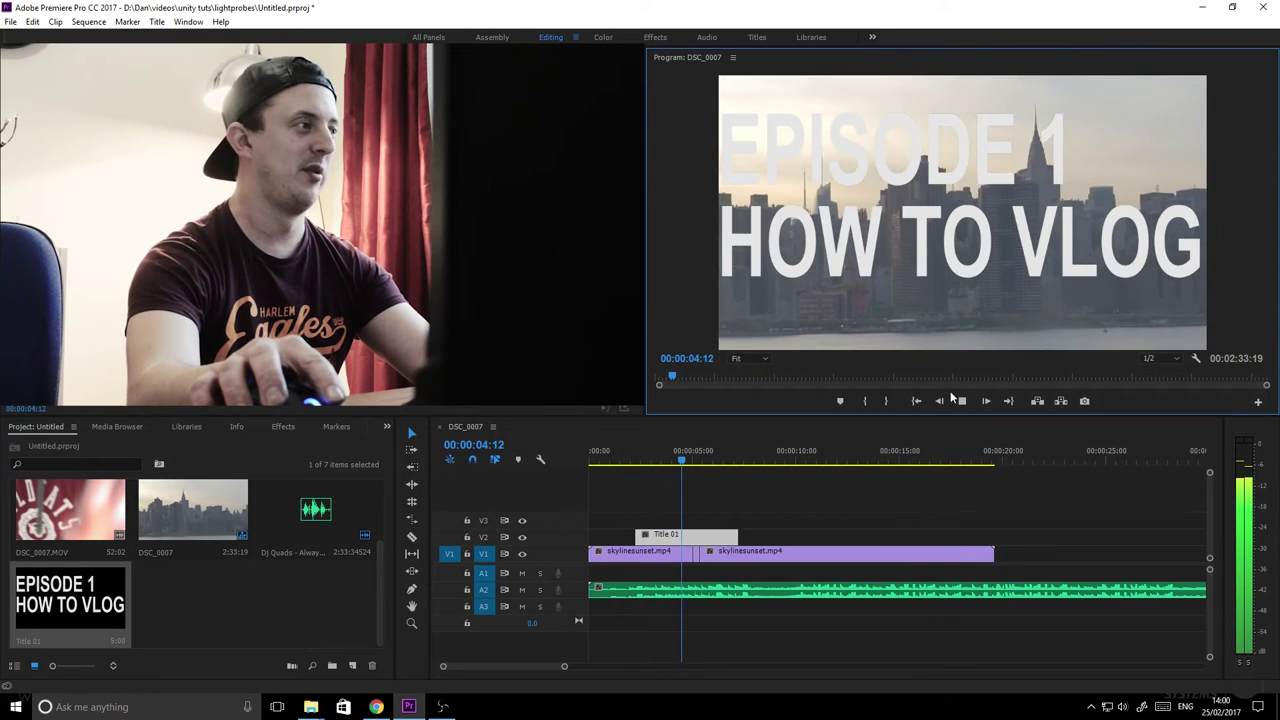
pyautogui.click(962, 401)
pyautogui.moveTo(700, 460); pyautogui.dragTo(634, 460)
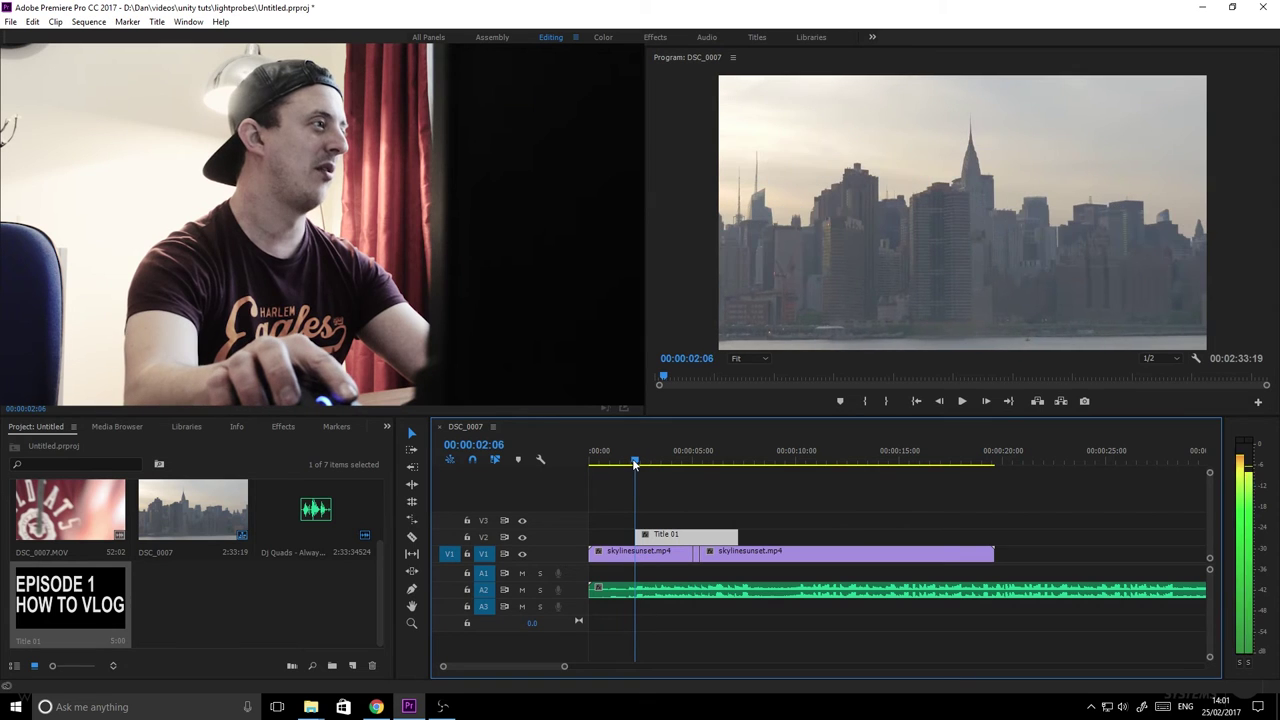
pyautogui.click(960, 401)
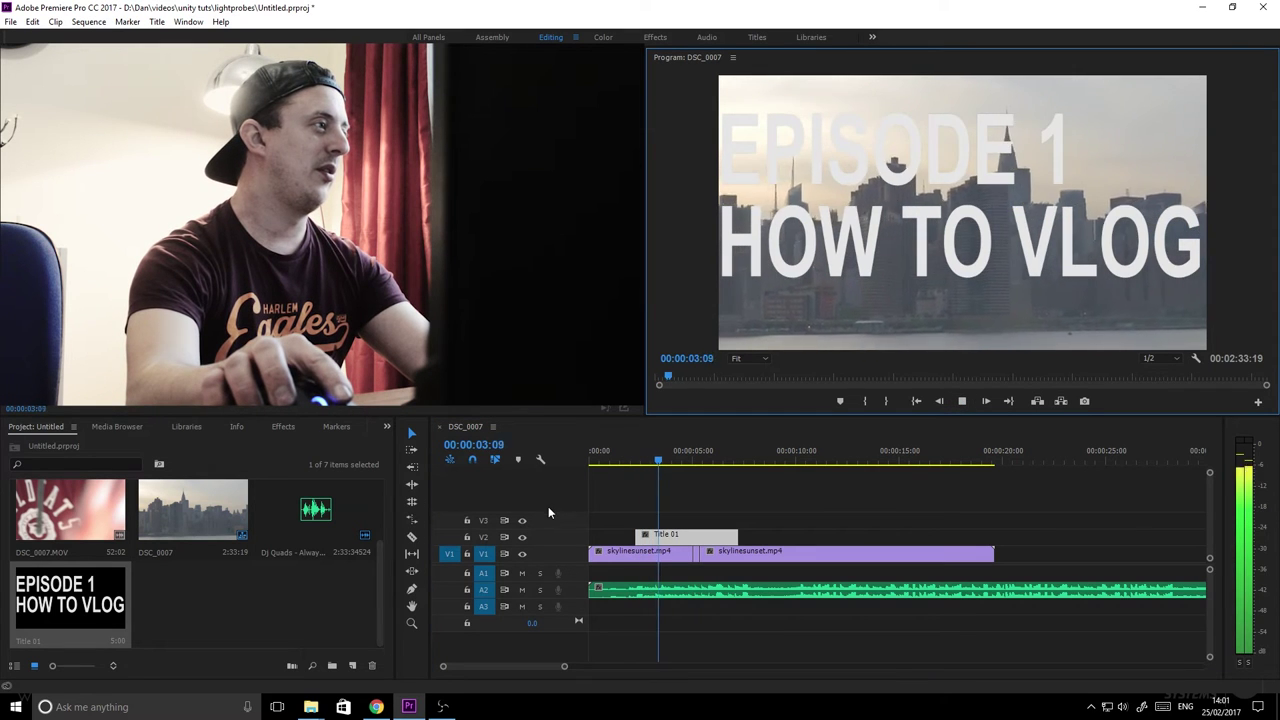
pyautogui.press('c')
pyautogui.click(677, 534)
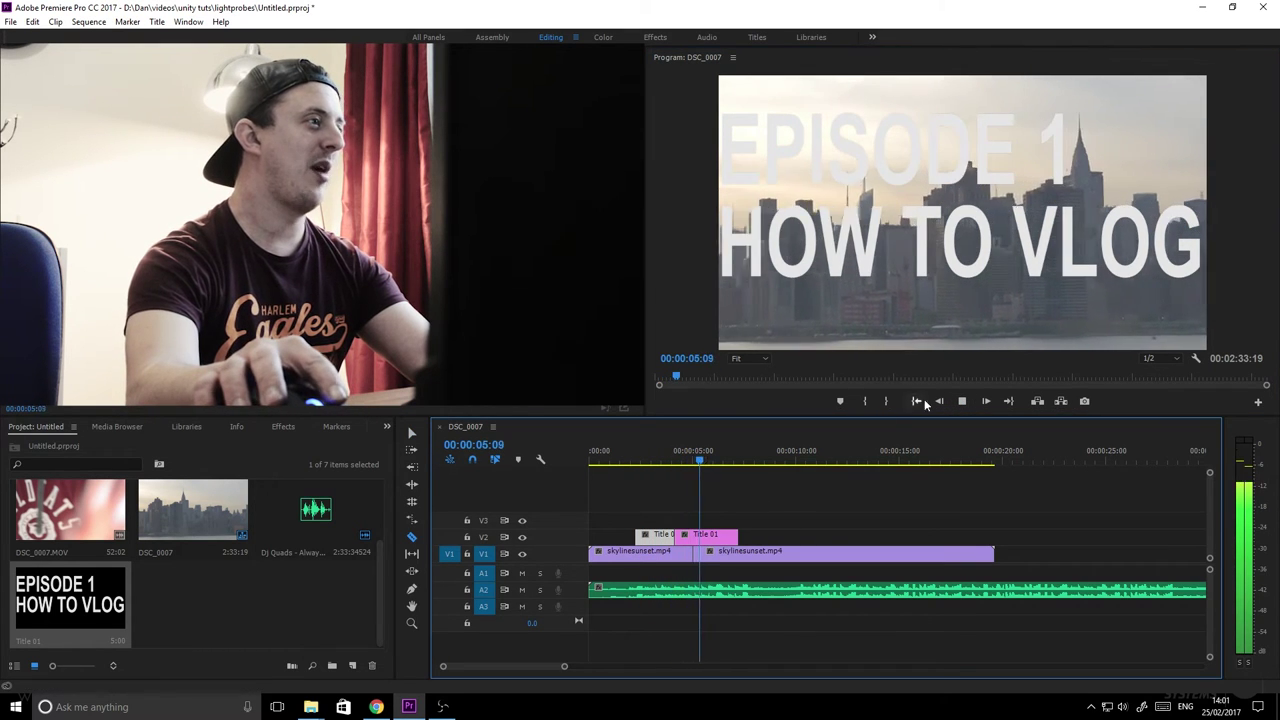
pyautogui.press('space')
pyautogui.click(411, 432)
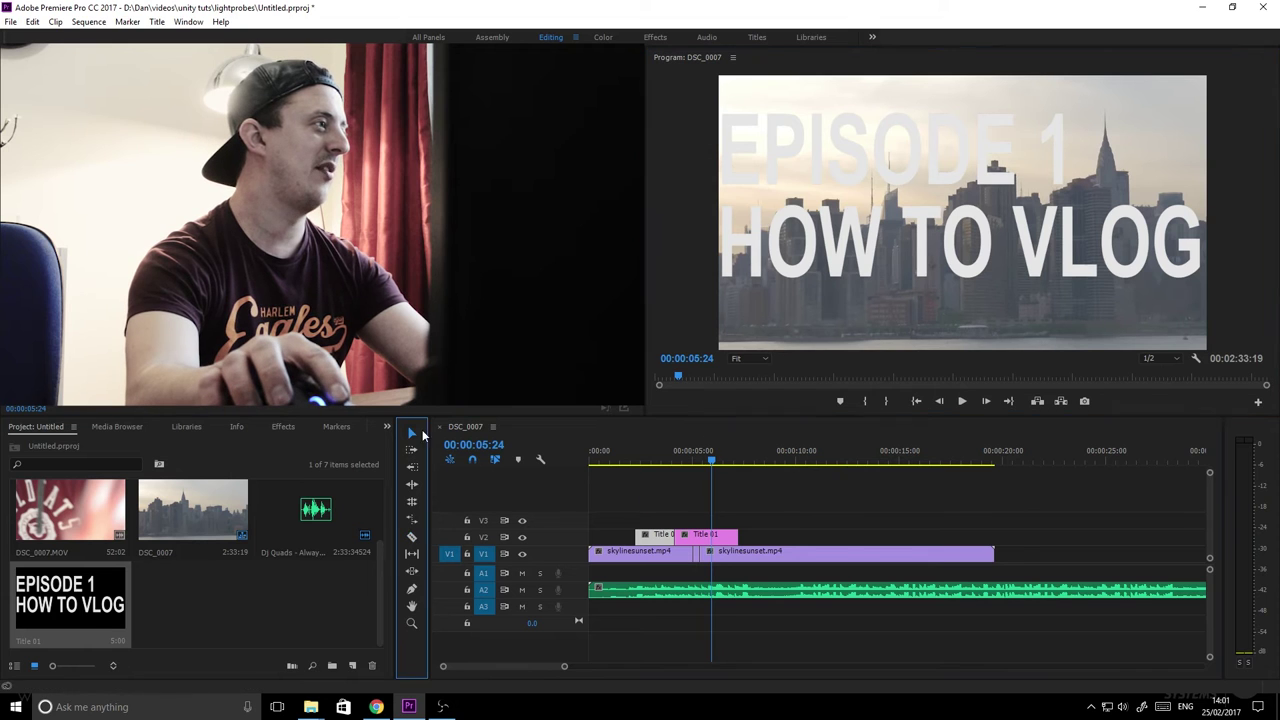
pyautogui.click(690, 538)
pyautogui.press('Delete')
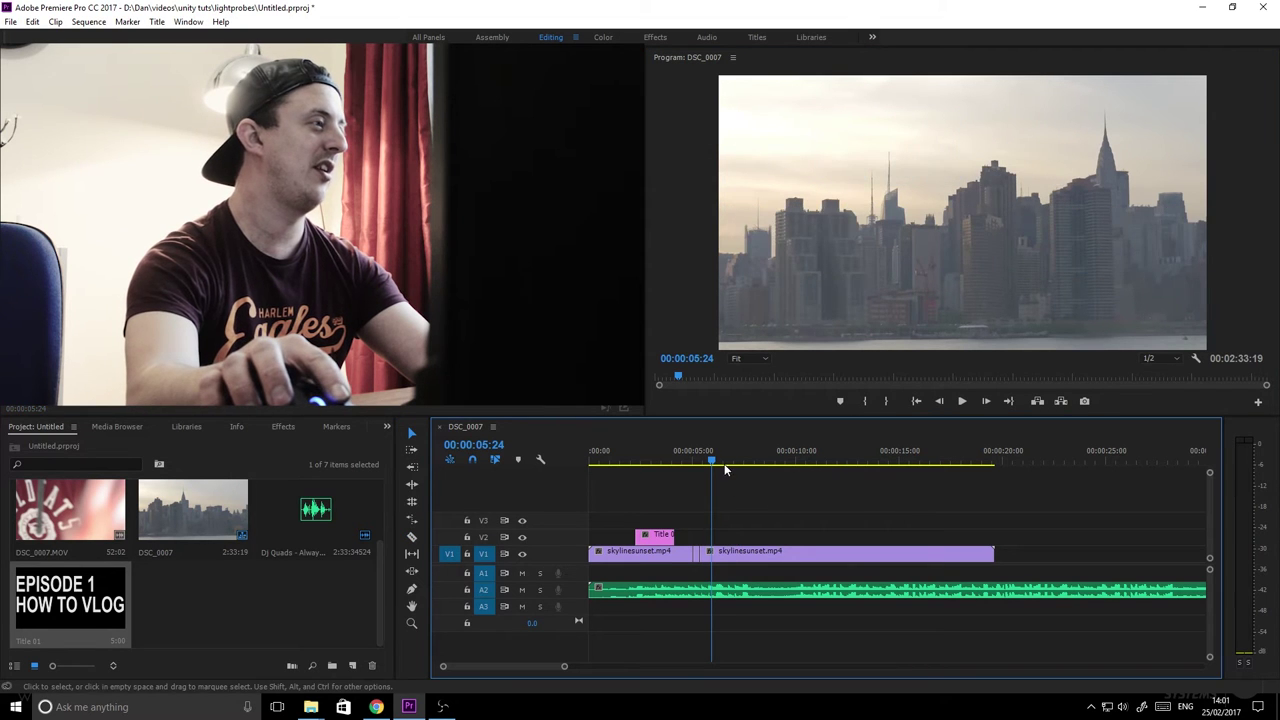
pyautogui.press('Up')
pyautogui.press('Up')
pyautogui.press('Up')
pyautogui.press('Up')
pyautogui.click(964, 402)
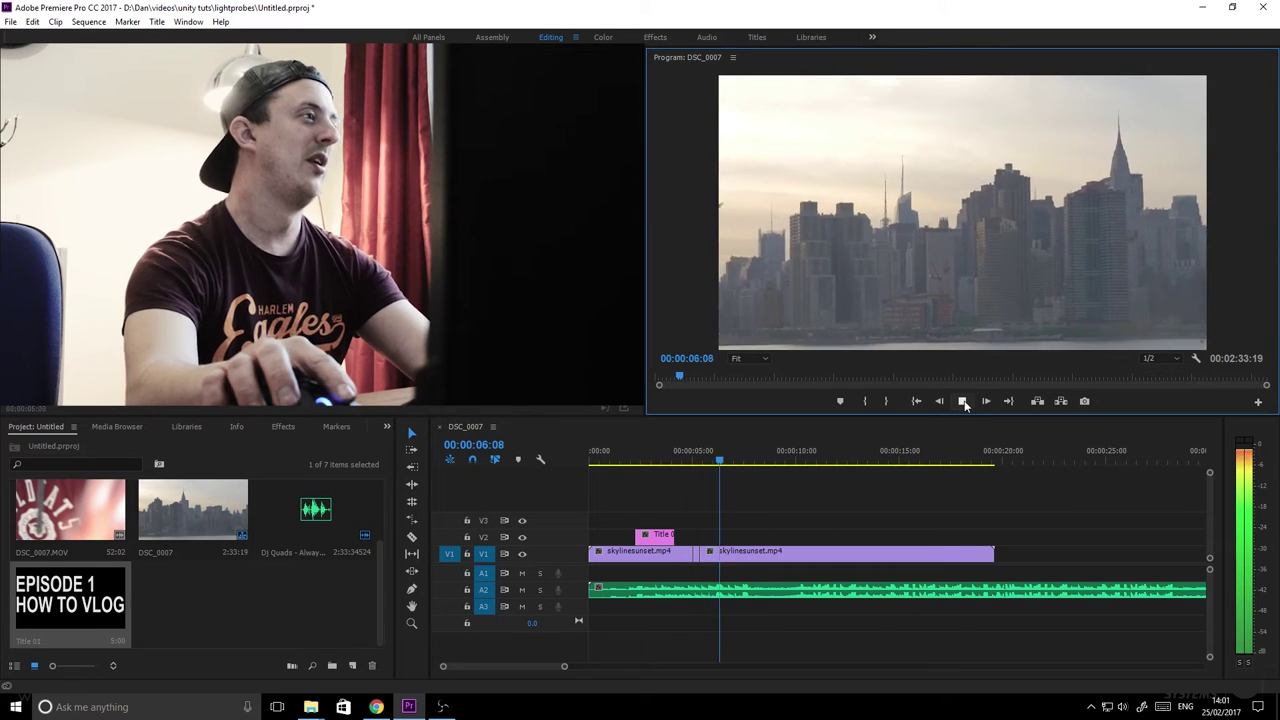
pyautogui.click(637, 458)
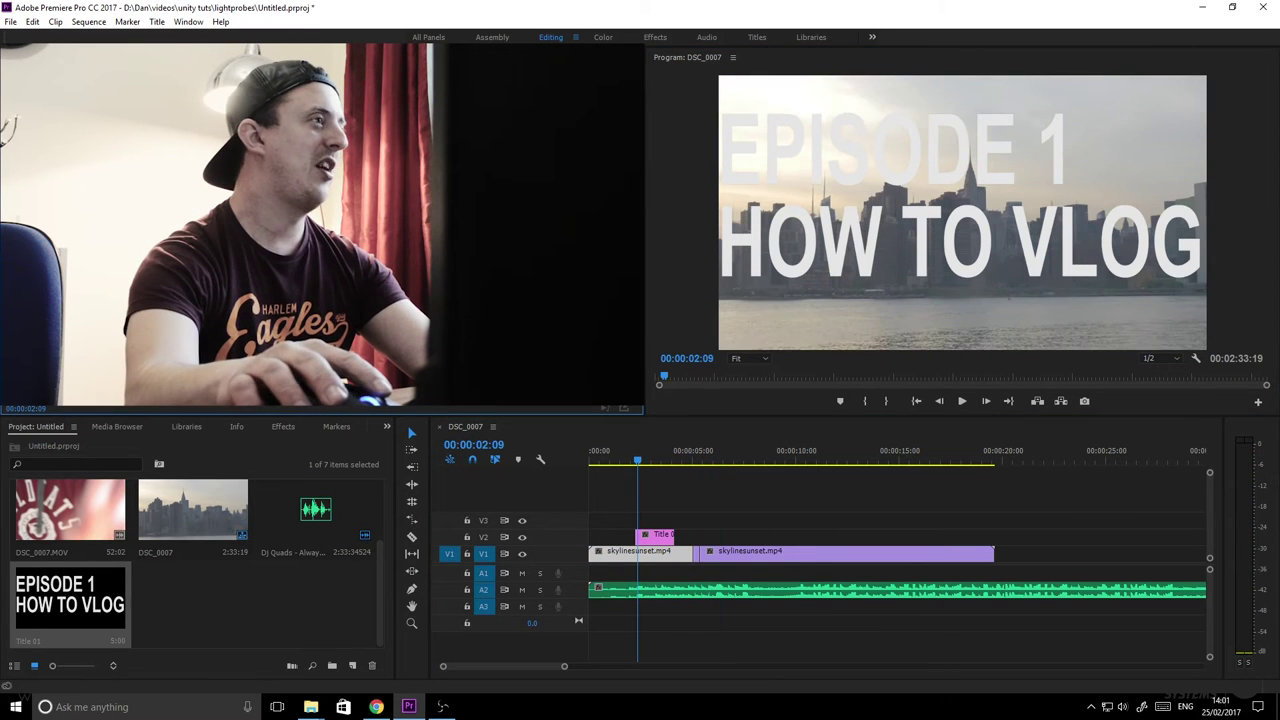
pyautogui.click(697, 564)
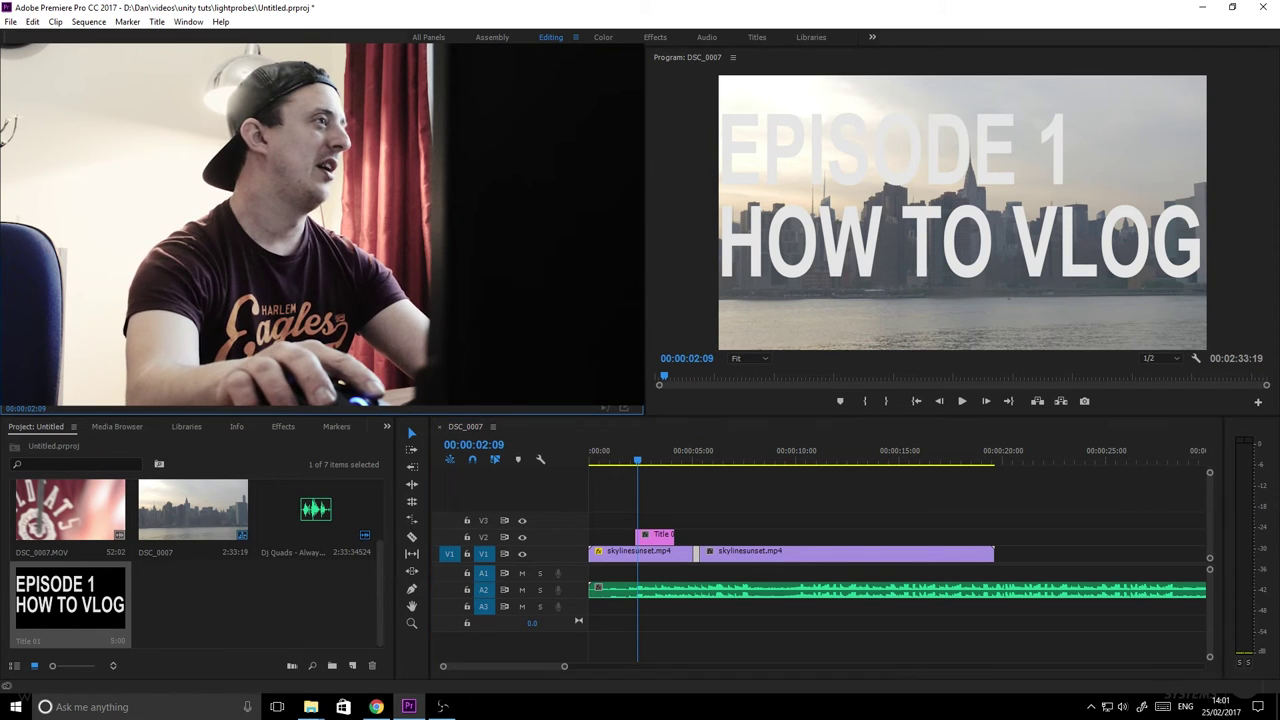
pyautogui.click(718, 562)
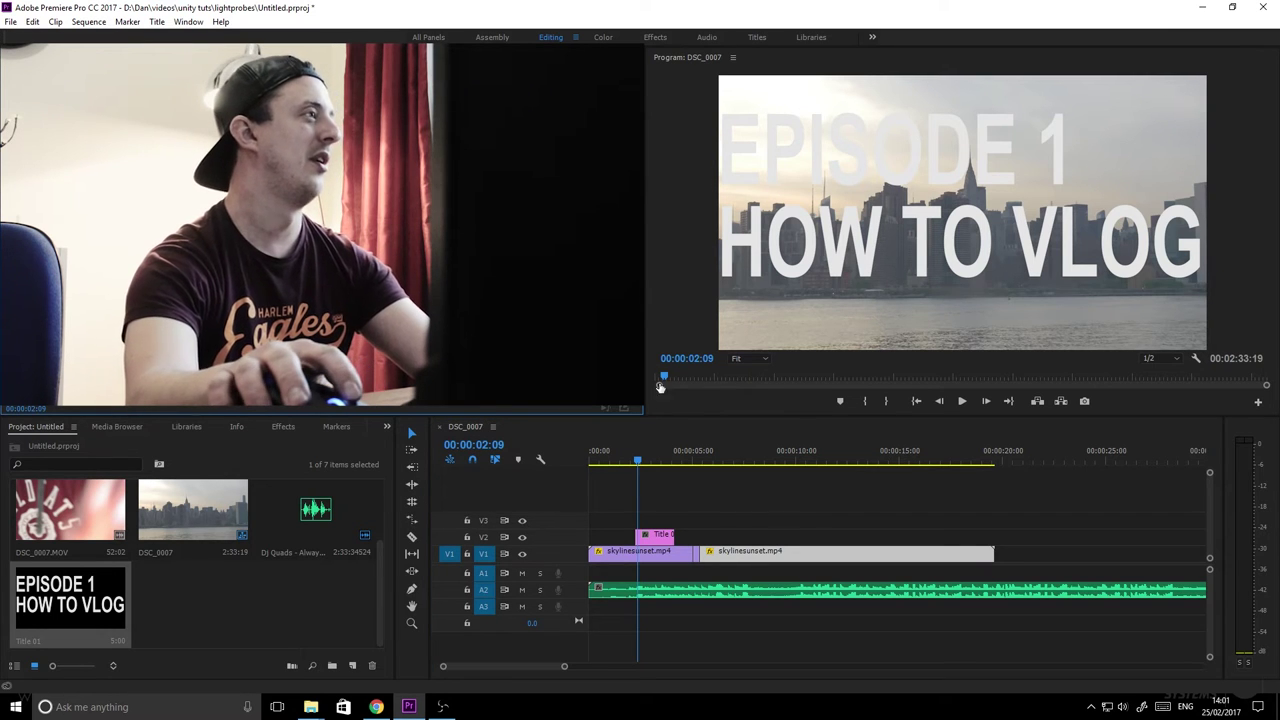
pyautogui.moveTo(641, 466); pyautogui.dragTo(578, 459)
pyautogui.click(962, 401)
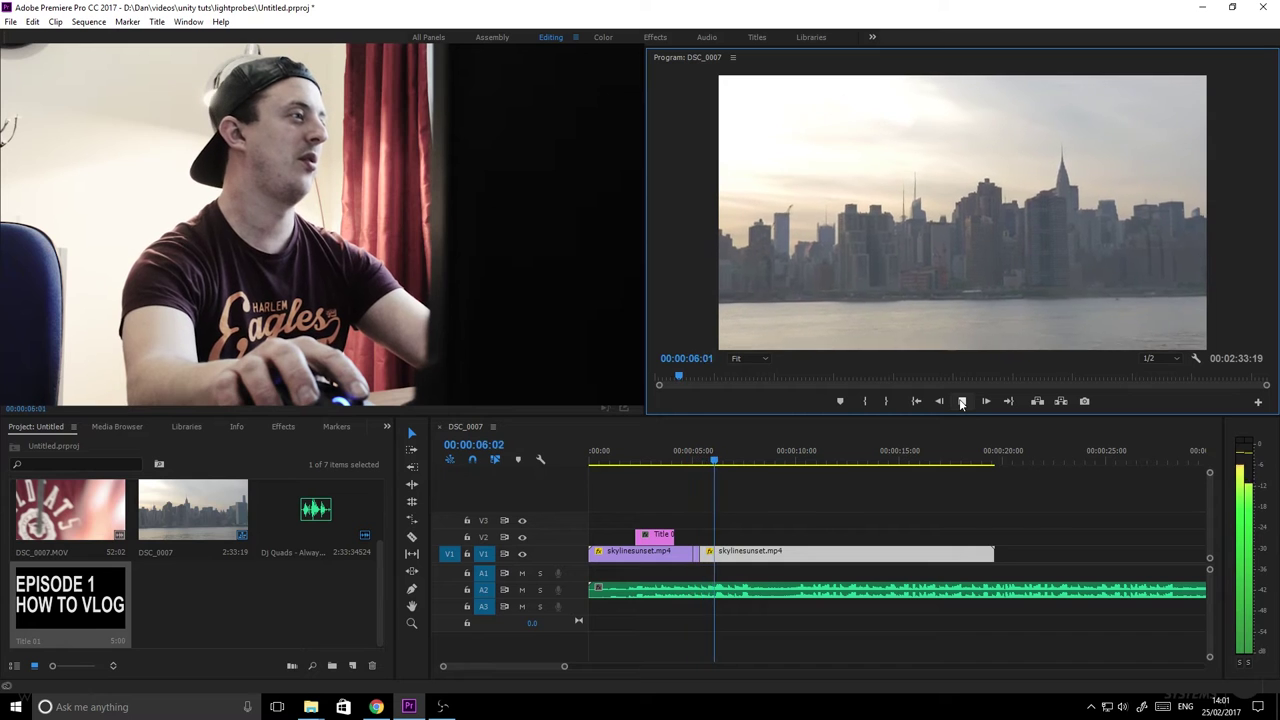
# Close the gap between the two skyline clips and cue the playhead near five seconds
pyautogui.click(698, 560)
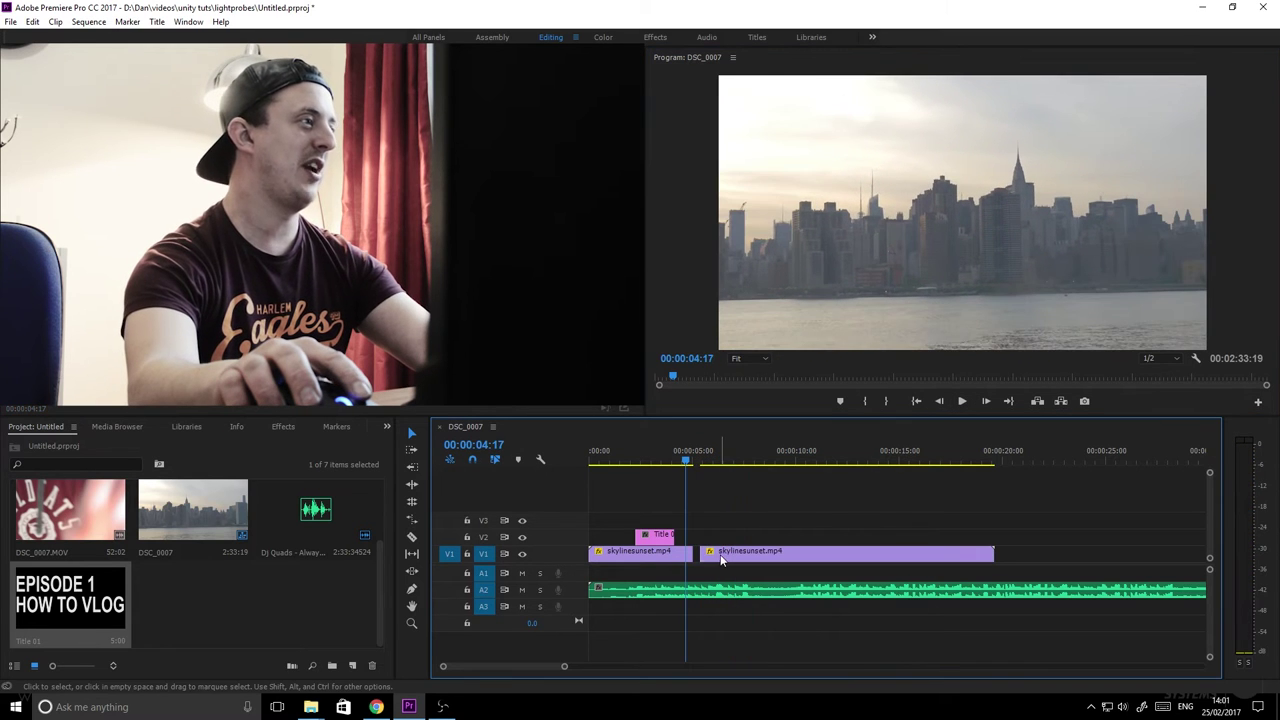
pyautogui.moveTo(722, 560); pyautogui.dragTo(714, 560)
pyautogui.moveTo(688, 460); pyautogui.dragTo(652, 460)
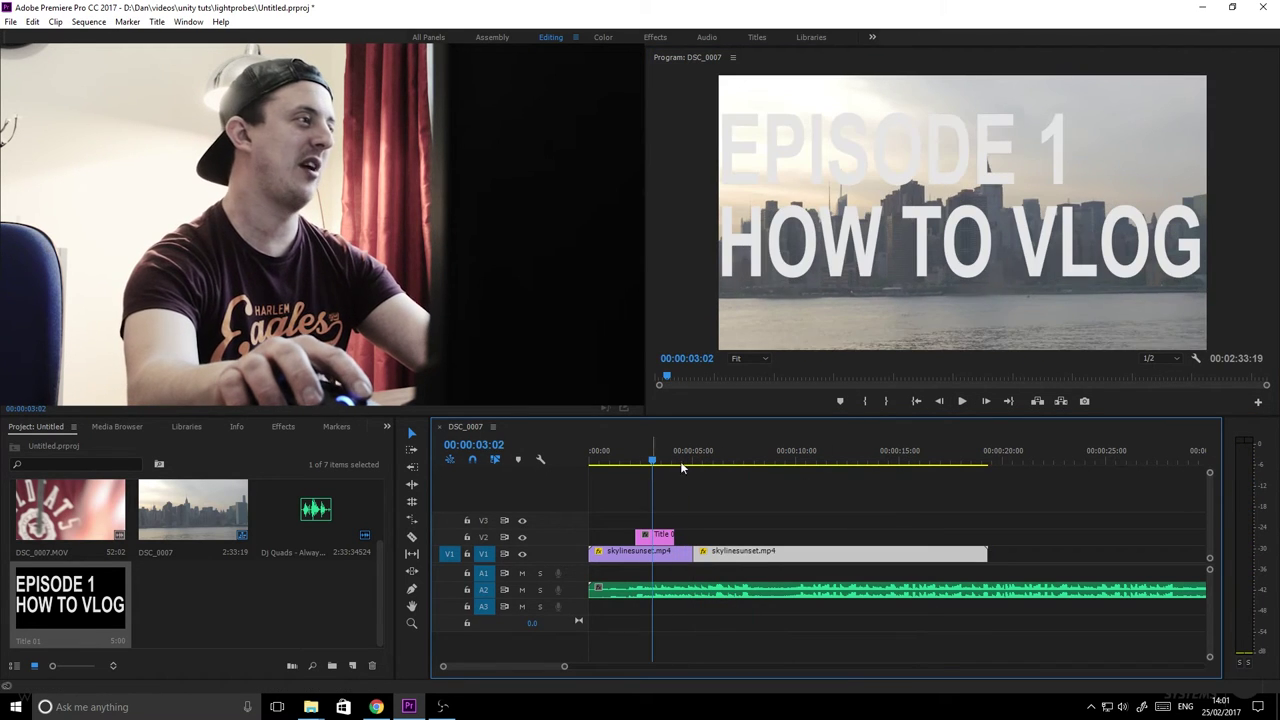
pyautogui.click(963, 403)
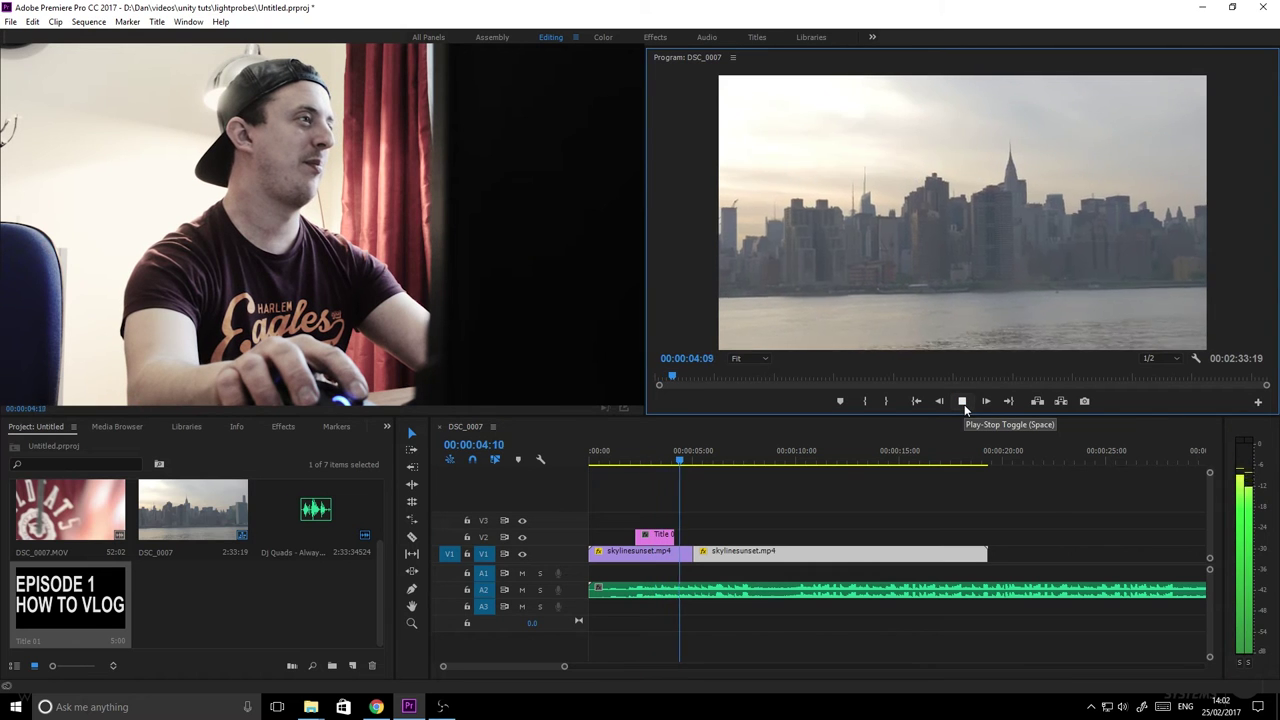
pyautogui.click(963, 402)
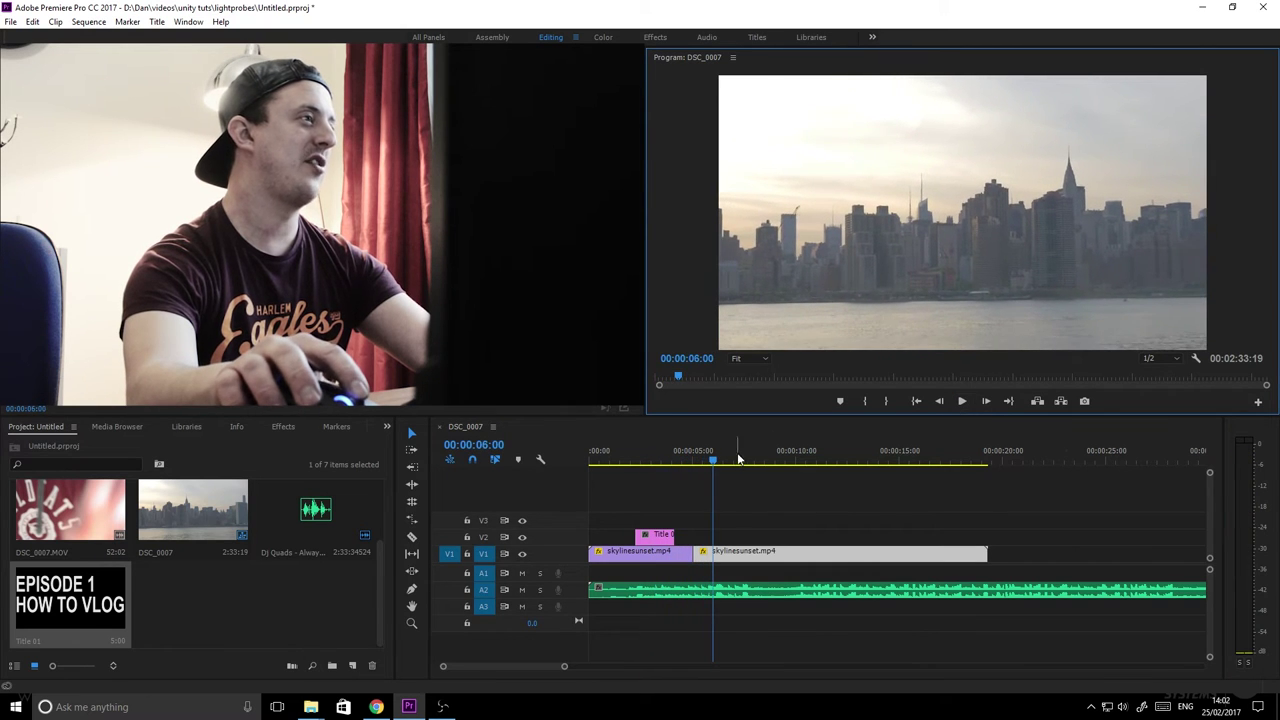
pyautogui.moveTo(714, 463); pyautogui.dragTo(700, 461)
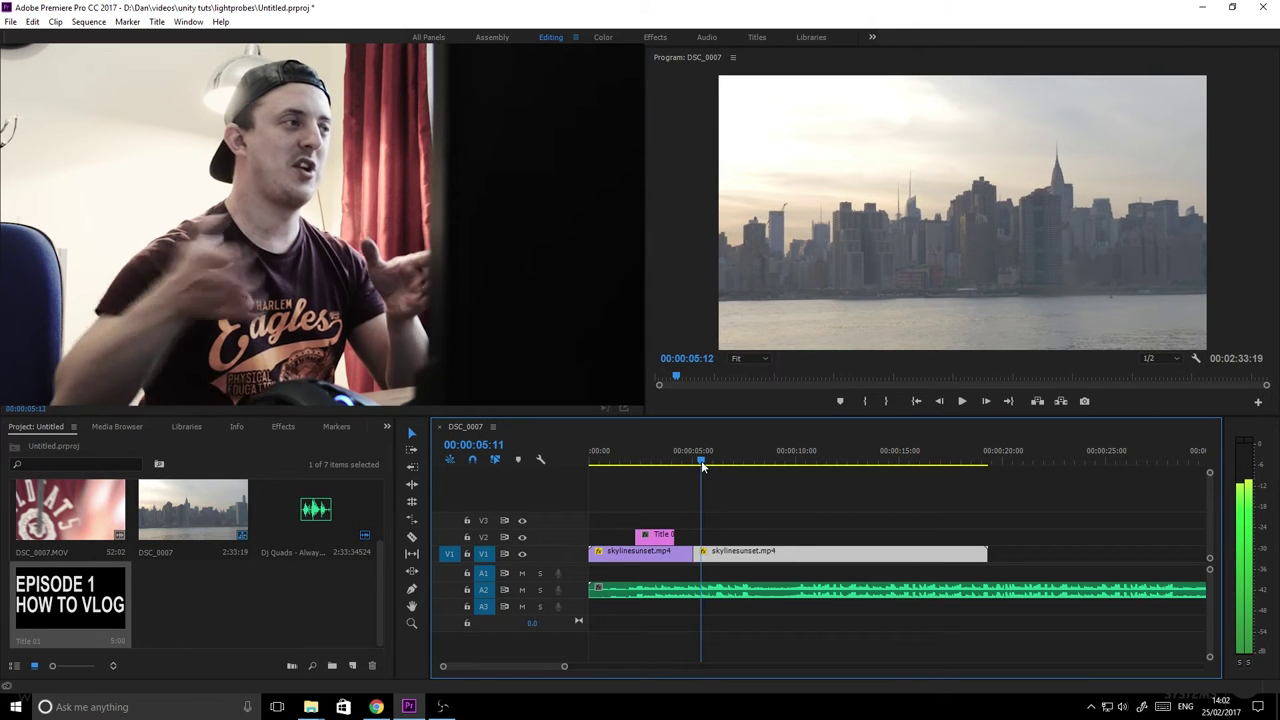
# Split the skyline footage at 5:11 and 7:16 and slide the later piece left to close the gap
pyautogui.click(410, 538)
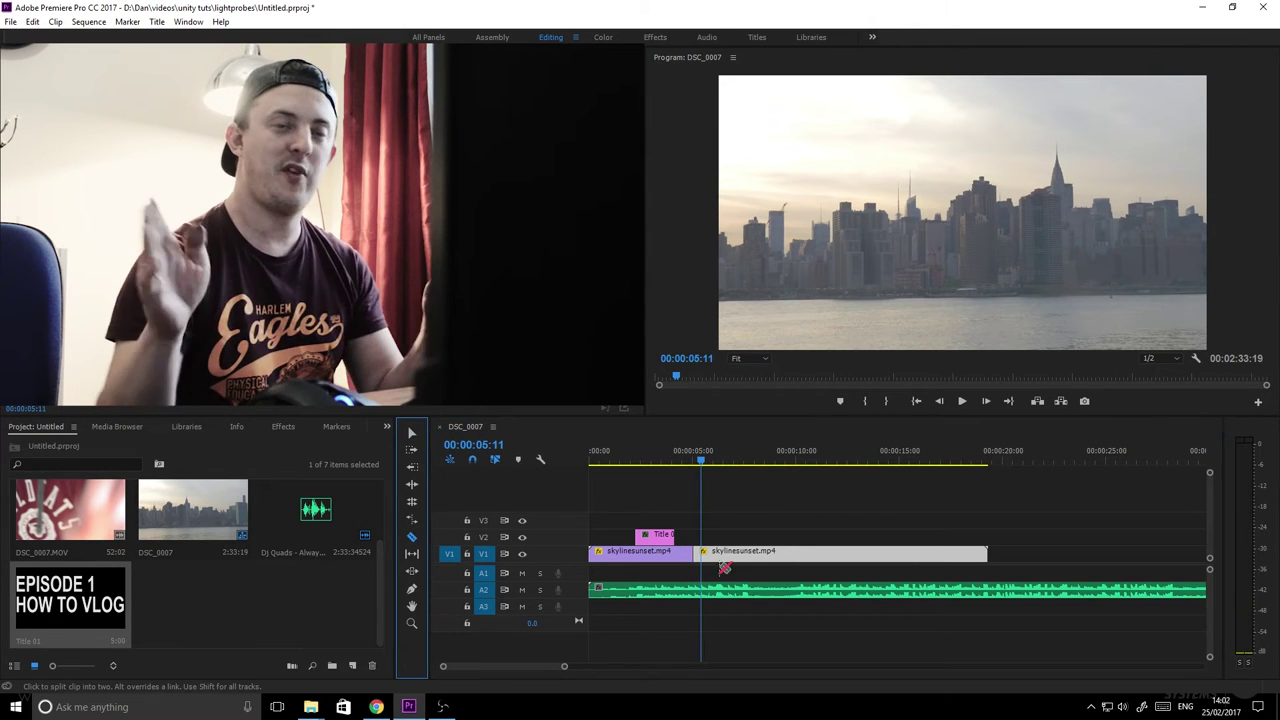
pyautogui.click(702, 552)
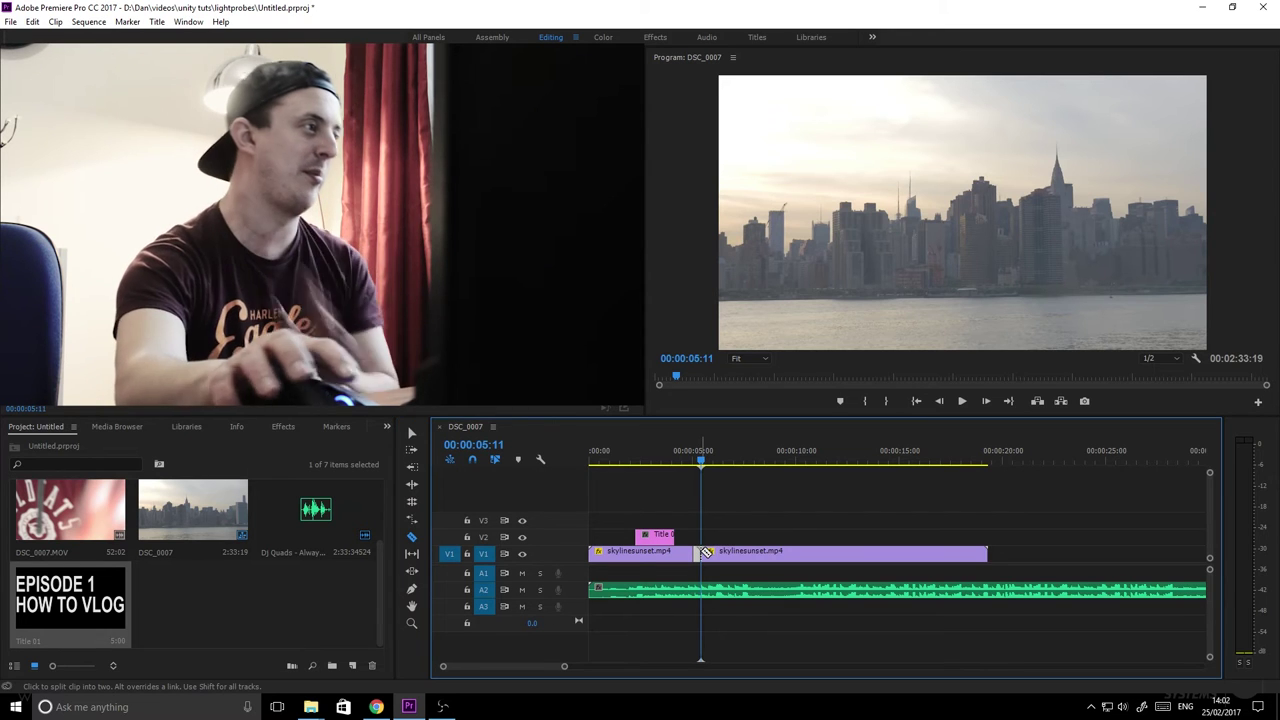
pyautogui.press('v')
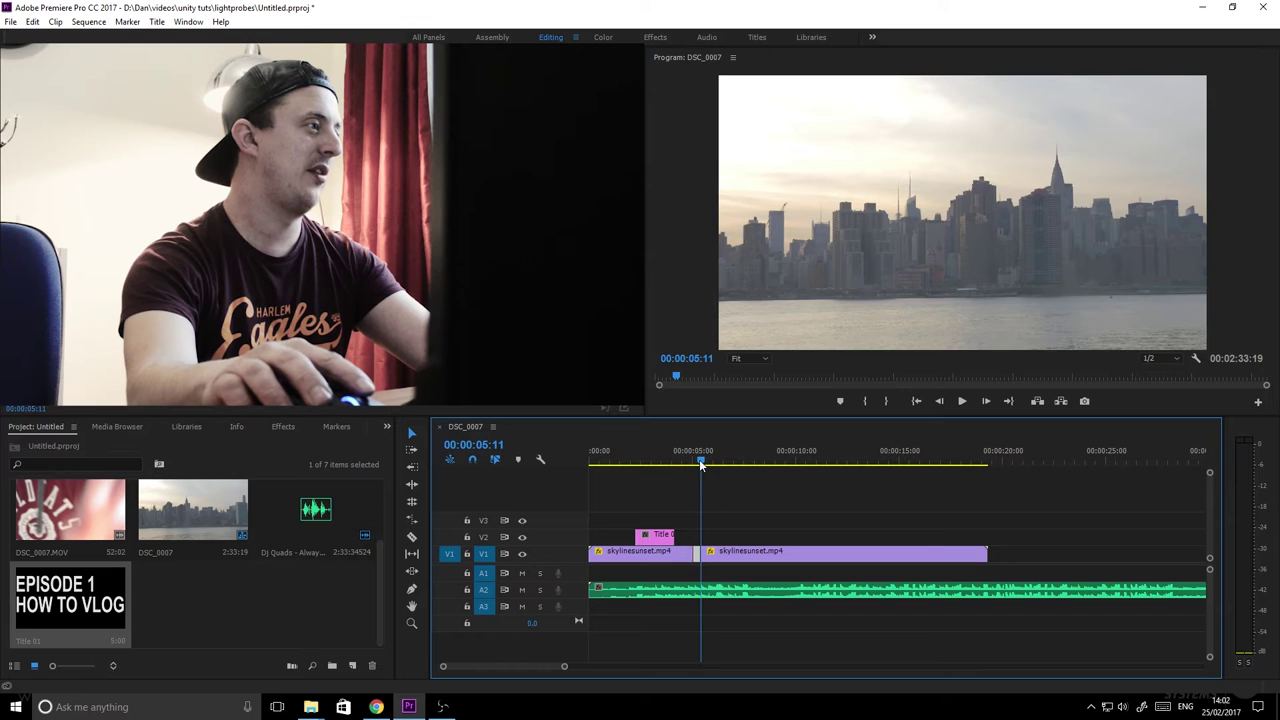
pyautogui.moveTo(701, 465); pyautogui.dragTo(746, 462)
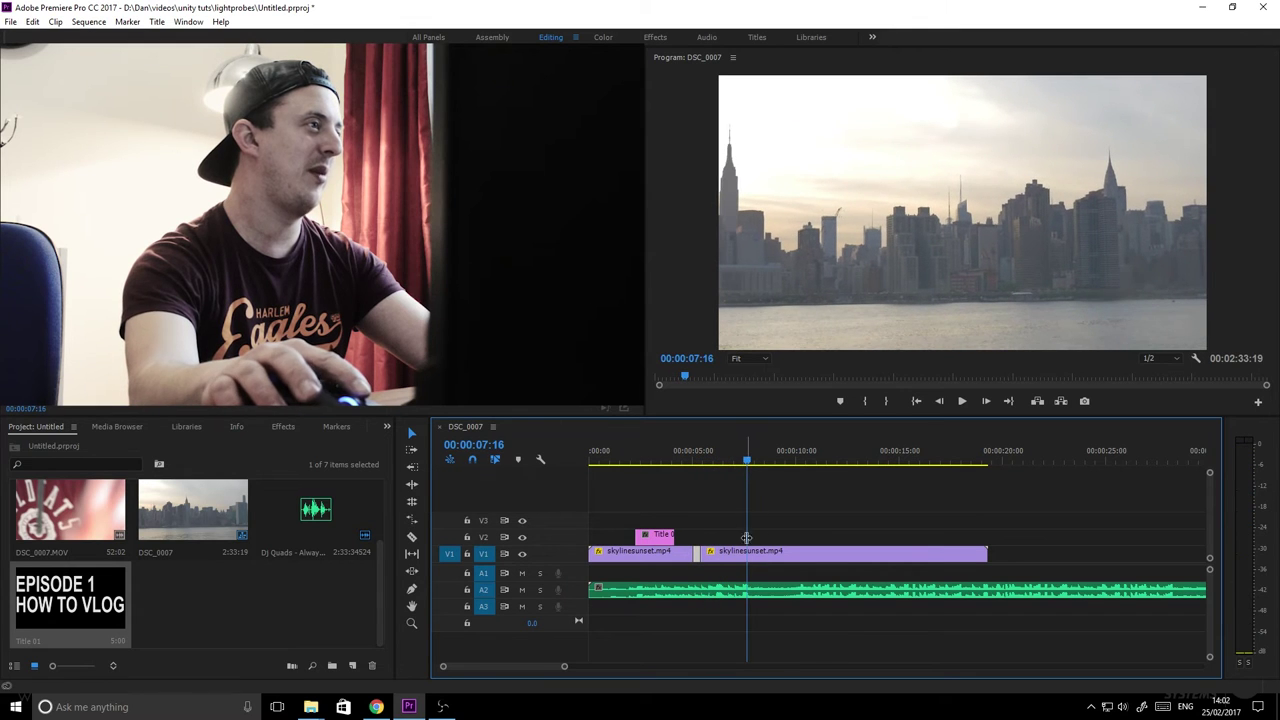
pyautogui.press('c')
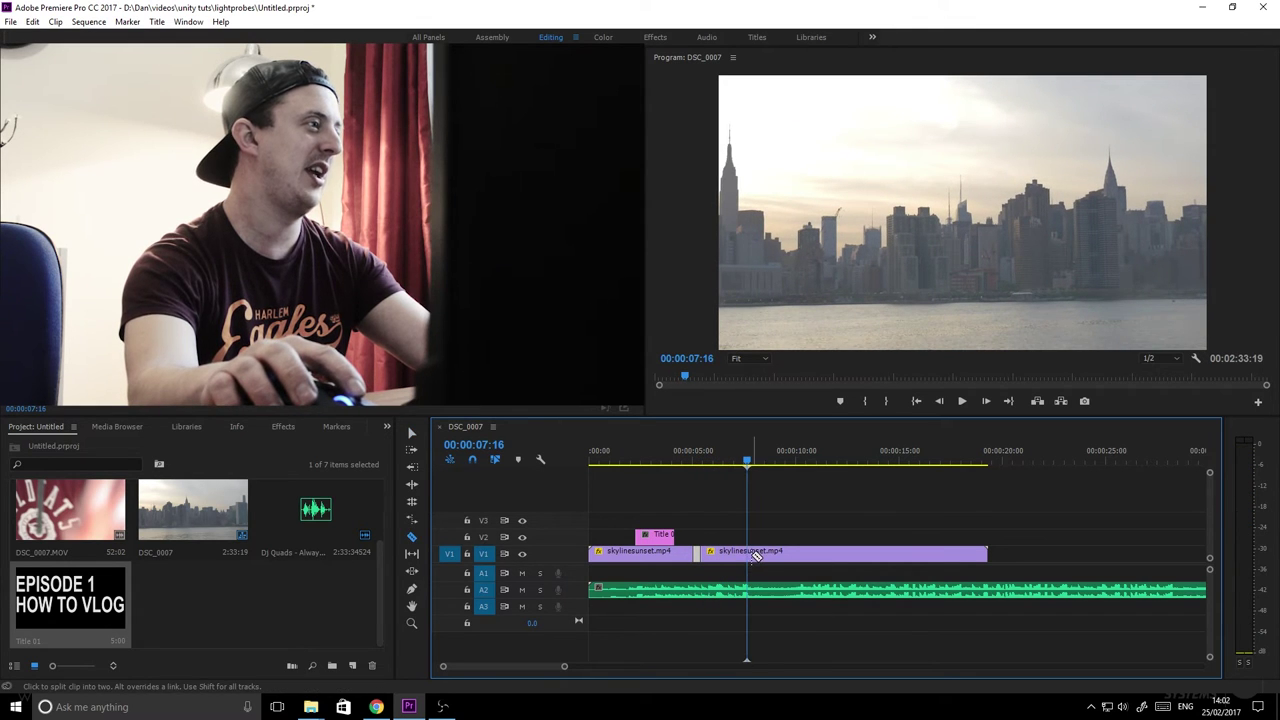
pyautogui.press('v')
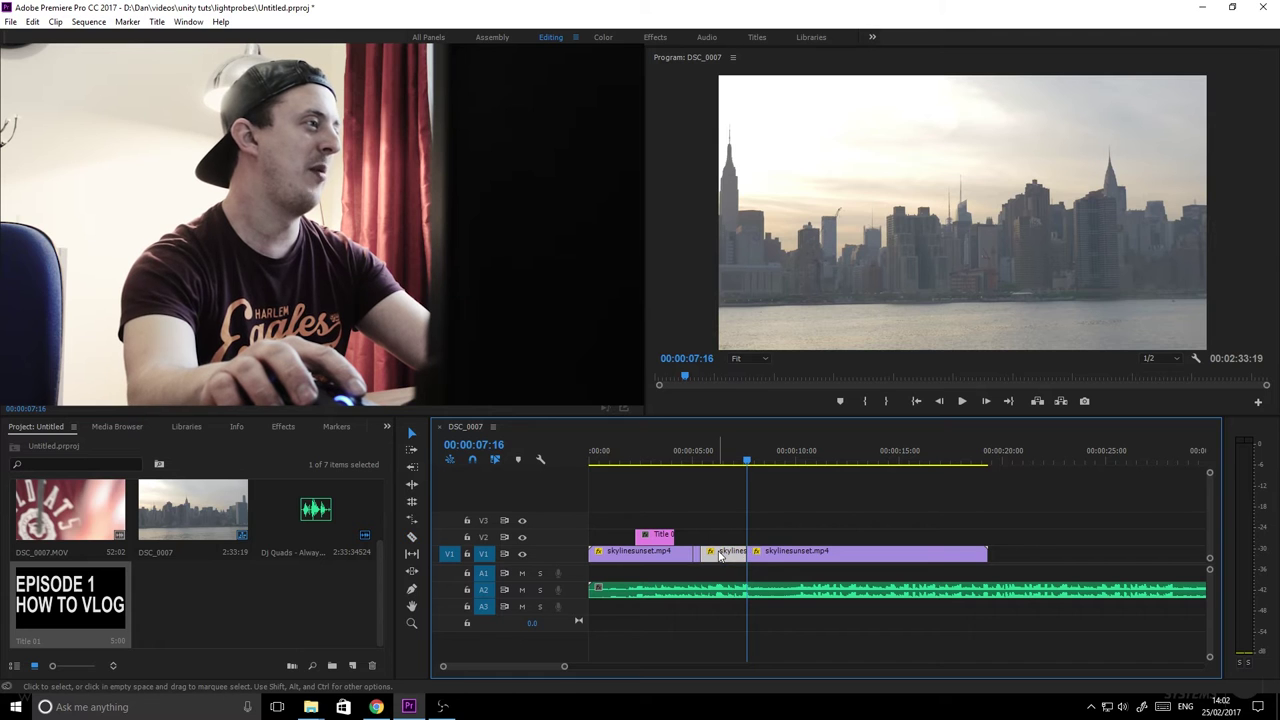
pyautogui.click(781, 558)
pyautogui.moveTo(758, 558); pyautogui.dragTo(710, 558)
# Play back the jump cut from the title and cue the playhead near 7:20
pyautogui.moveTo(740, 460); pyautogui.dragTo(657, 460)
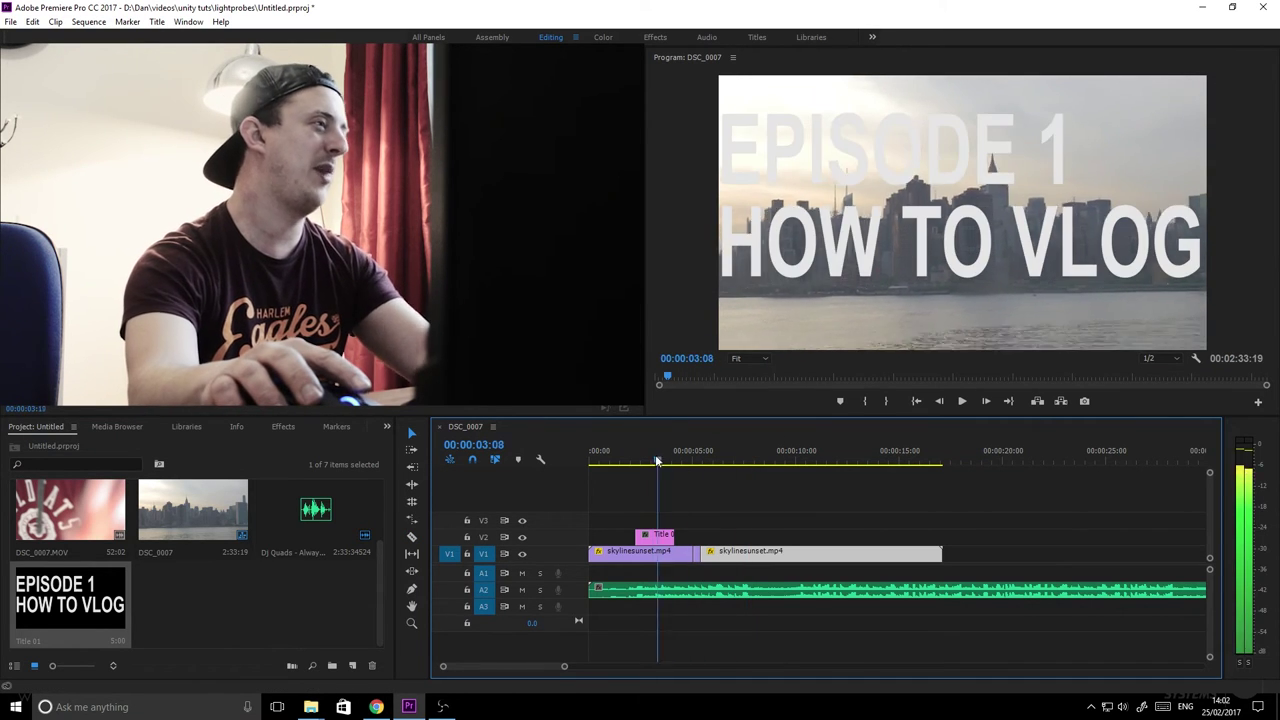
pyautogui.click(962, 401)
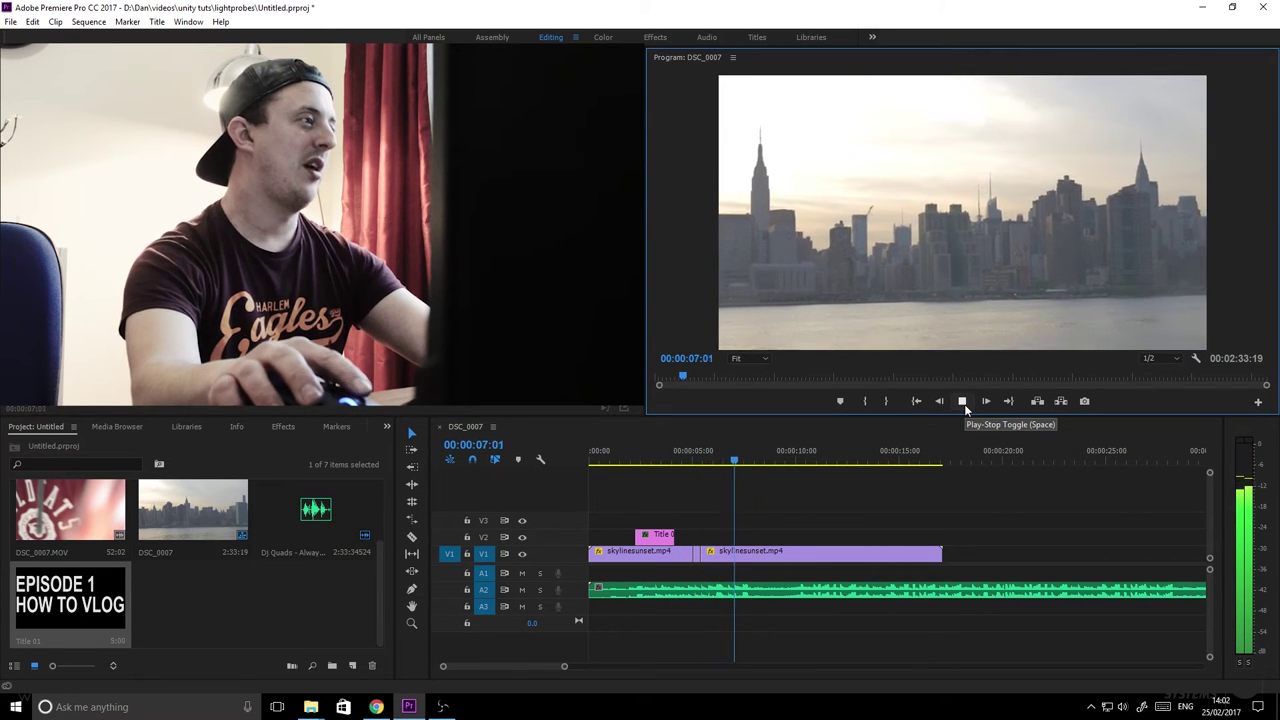
pyautogui.click(963, 402)
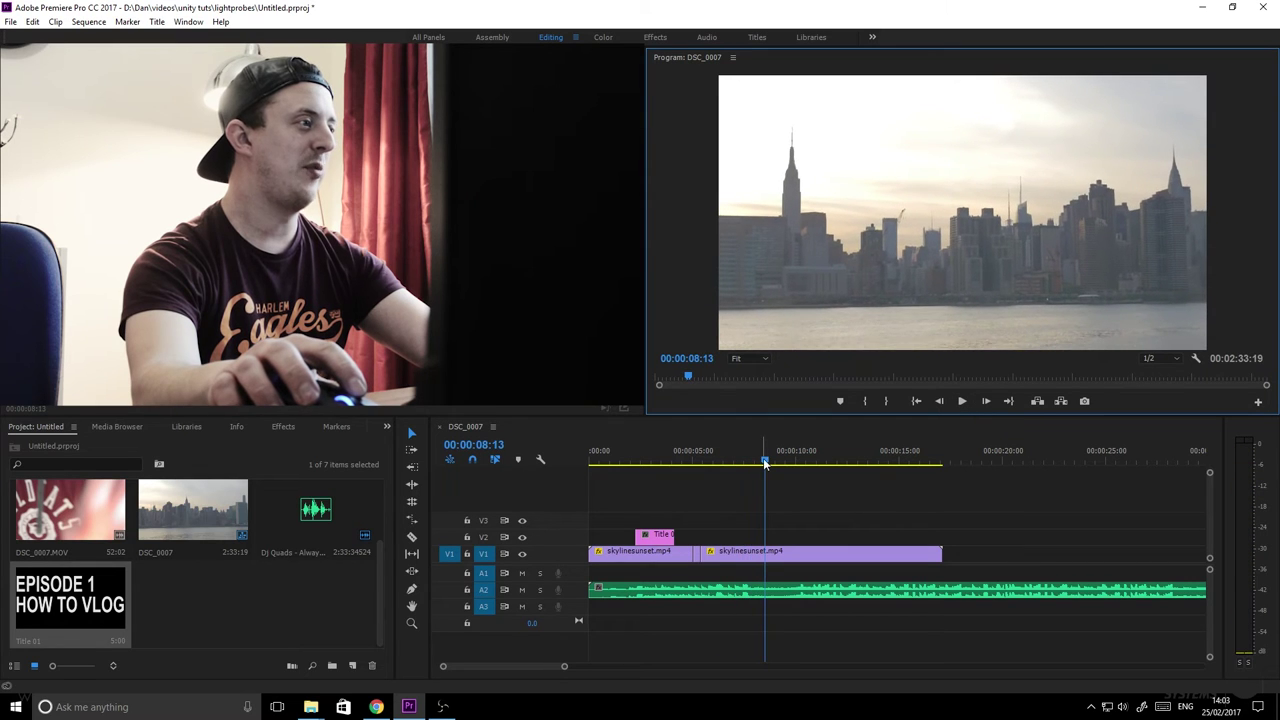
pyautogui.moveTo(766, 452)
pyautogui.mouseDown()
pyautogui.moveTo(746, 452)
pyautogui.moveTo(748, 463)
pyautogui.mouseUp()
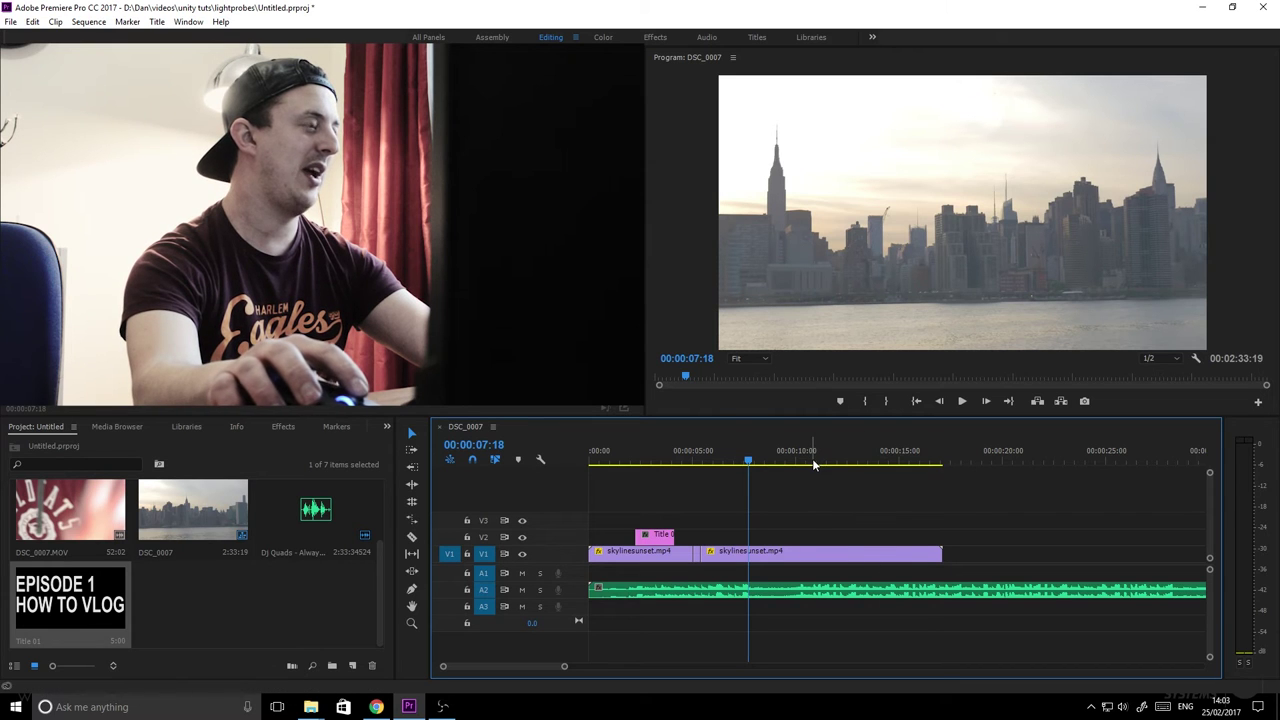
# Speed up the skyline piece after 7:18 via Speed/Duration, entering 52, so it ends near ten seconds
pyautogui.press('c')
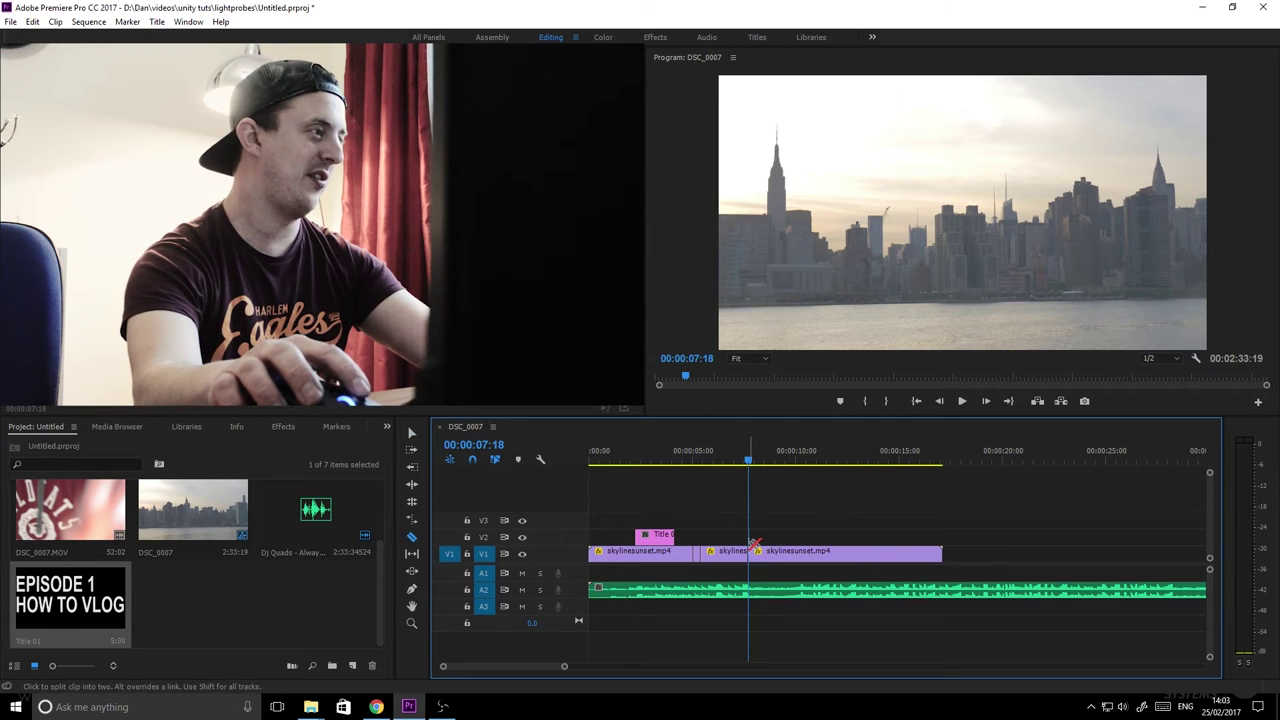
pyautogui.press('v')
pyautogui.click(800, 556)
pyautogui.rightClick(800, 556)
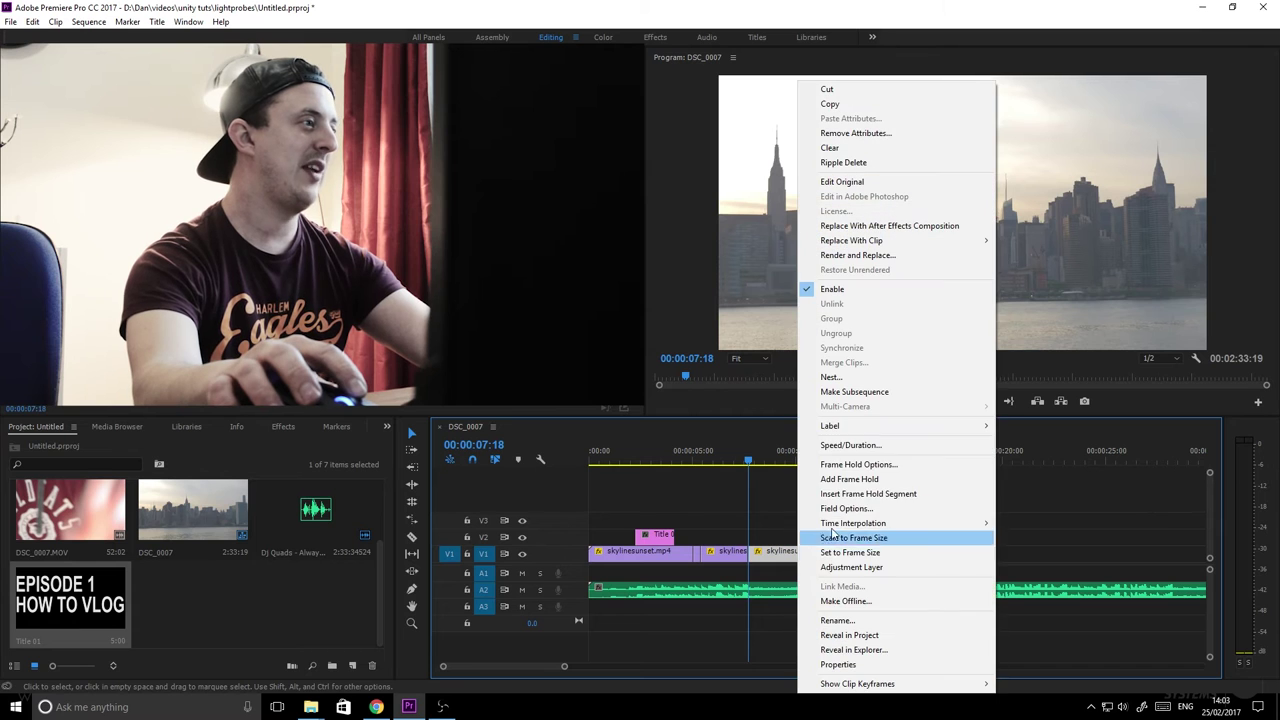
pyautogui.click(855, 445)
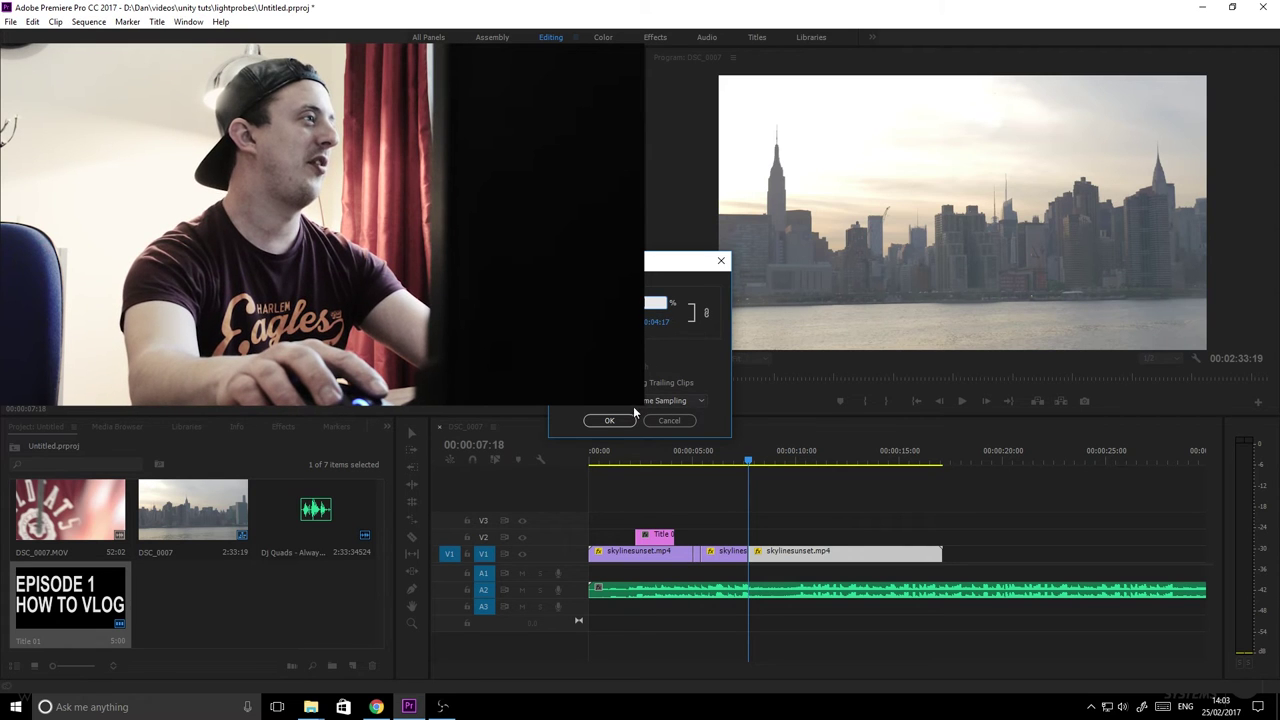
pyautogui.rightClick(772, 560)
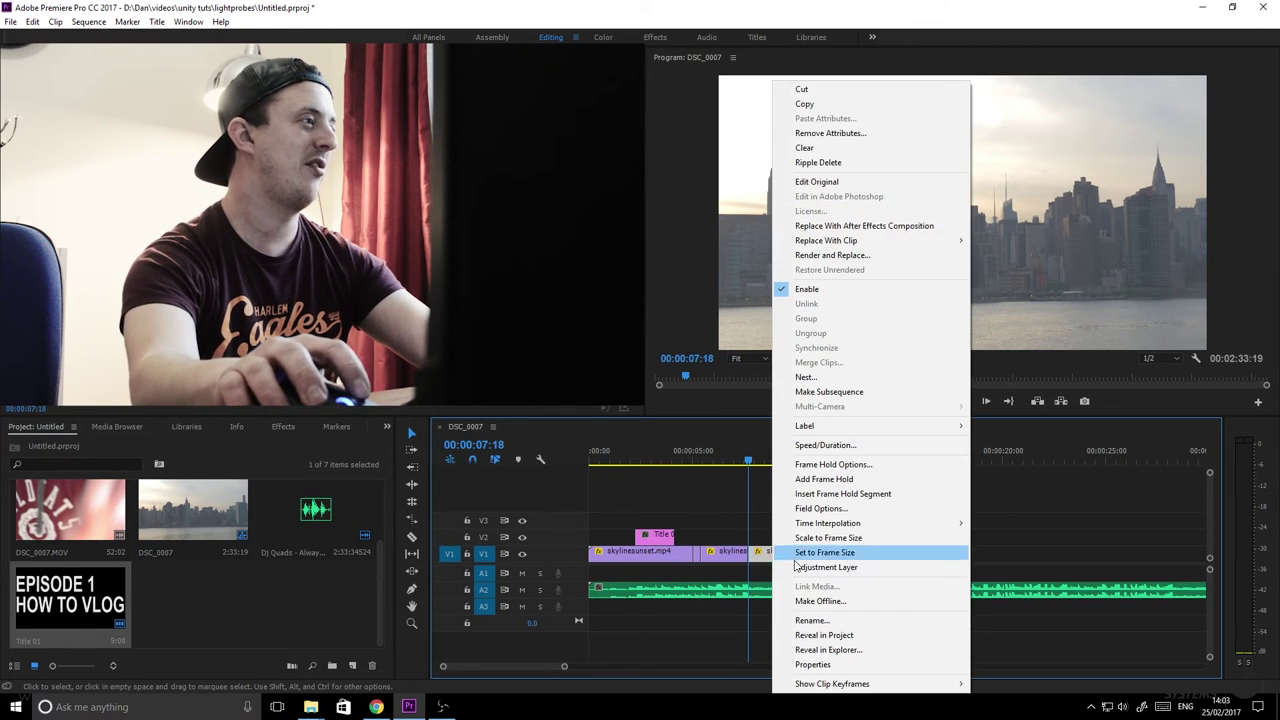
pyautogui.click(823, 445)
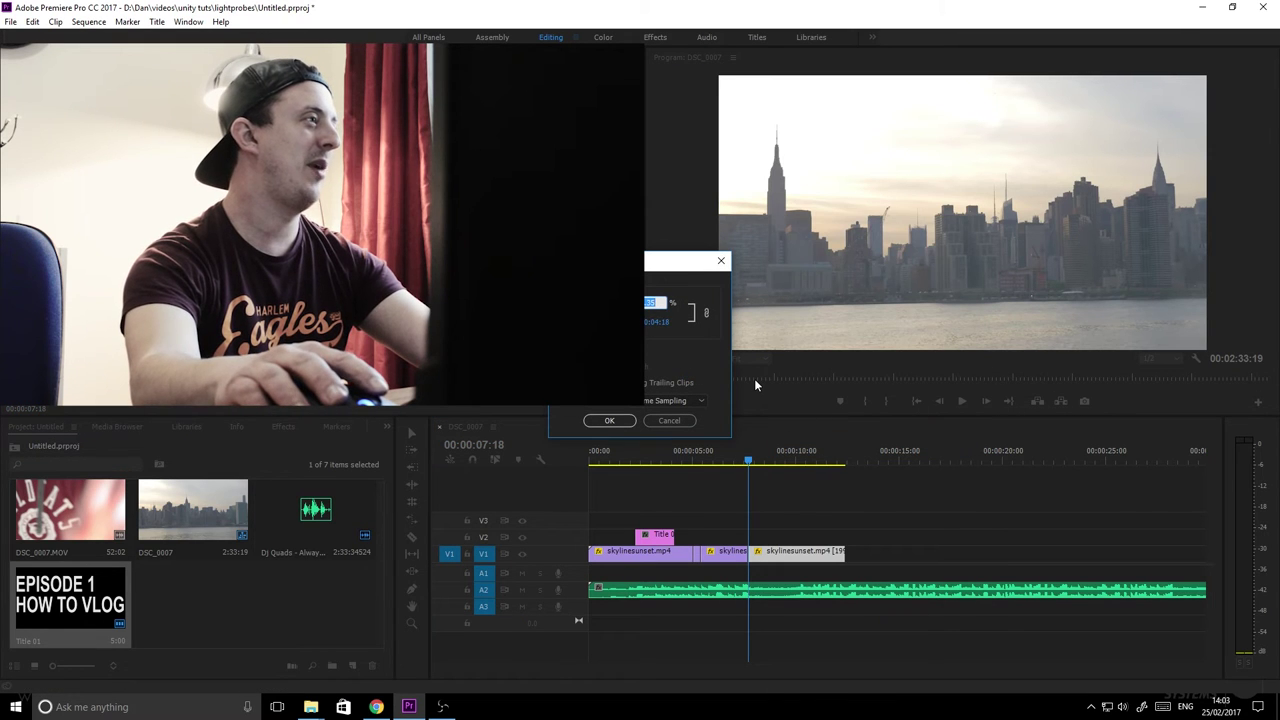
pyautogui.write('52')
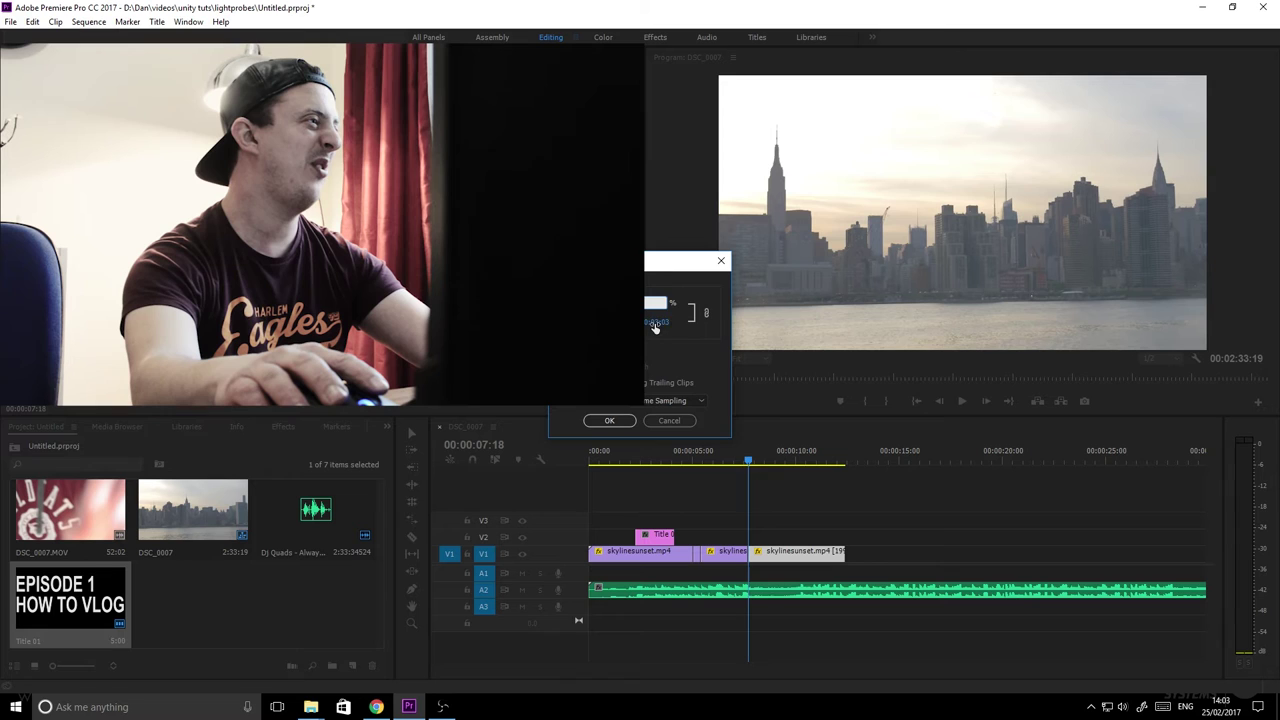
pyautogui.click(609, 420)
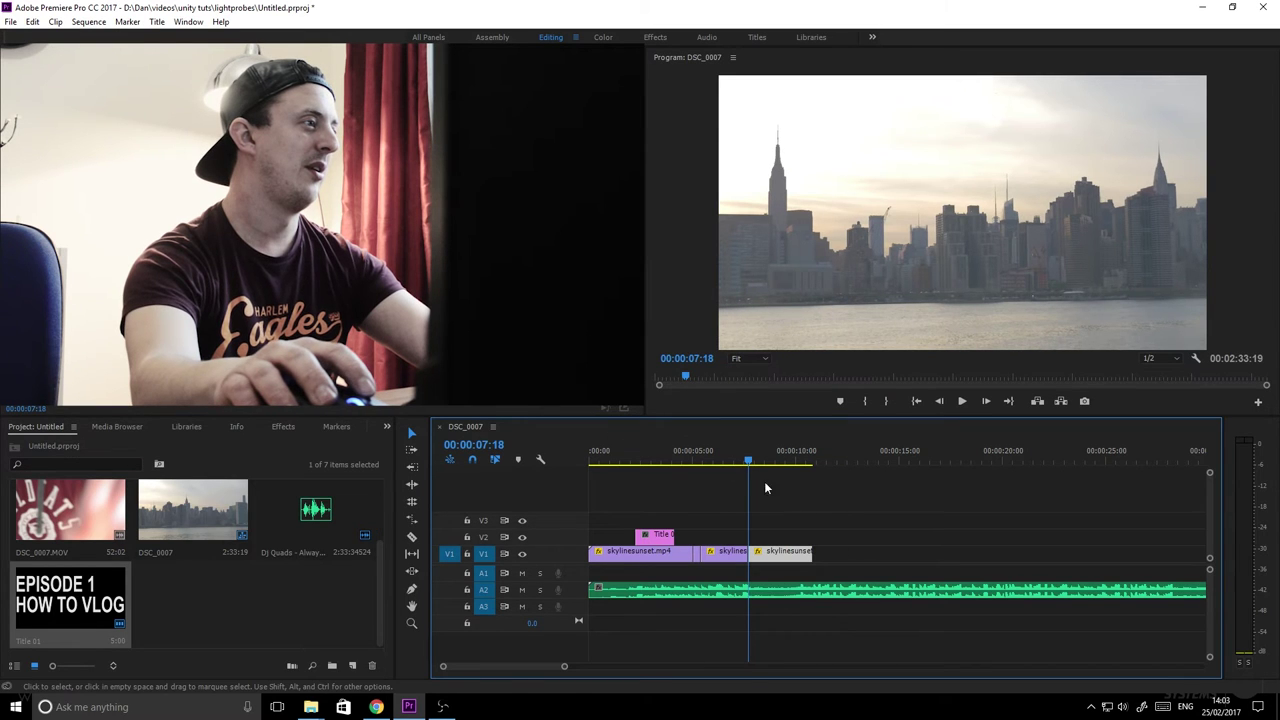
# Trim the skyline clip's end to 00:00:10:06
pyautogui.moveTo(748, 461); pyautogui.dragTo(801, 468)
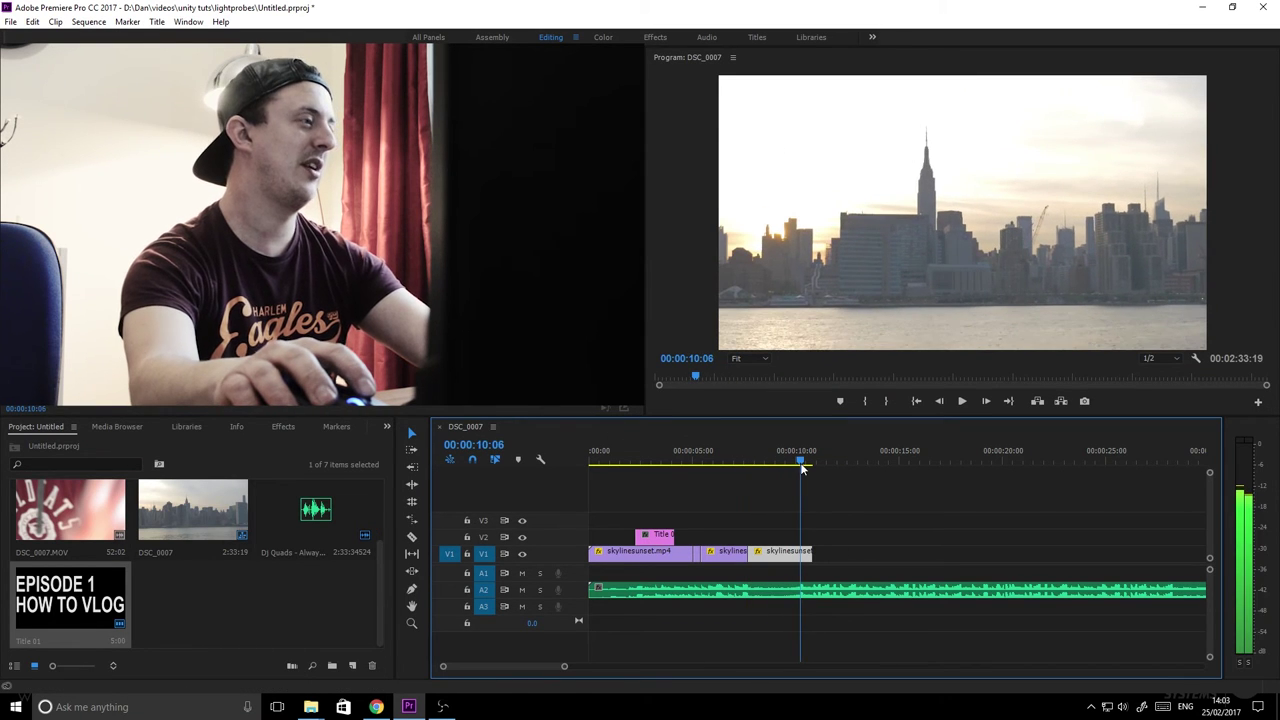
pyautogui.moveTo(803, 551); pyautogui.dragTo(799, 551)
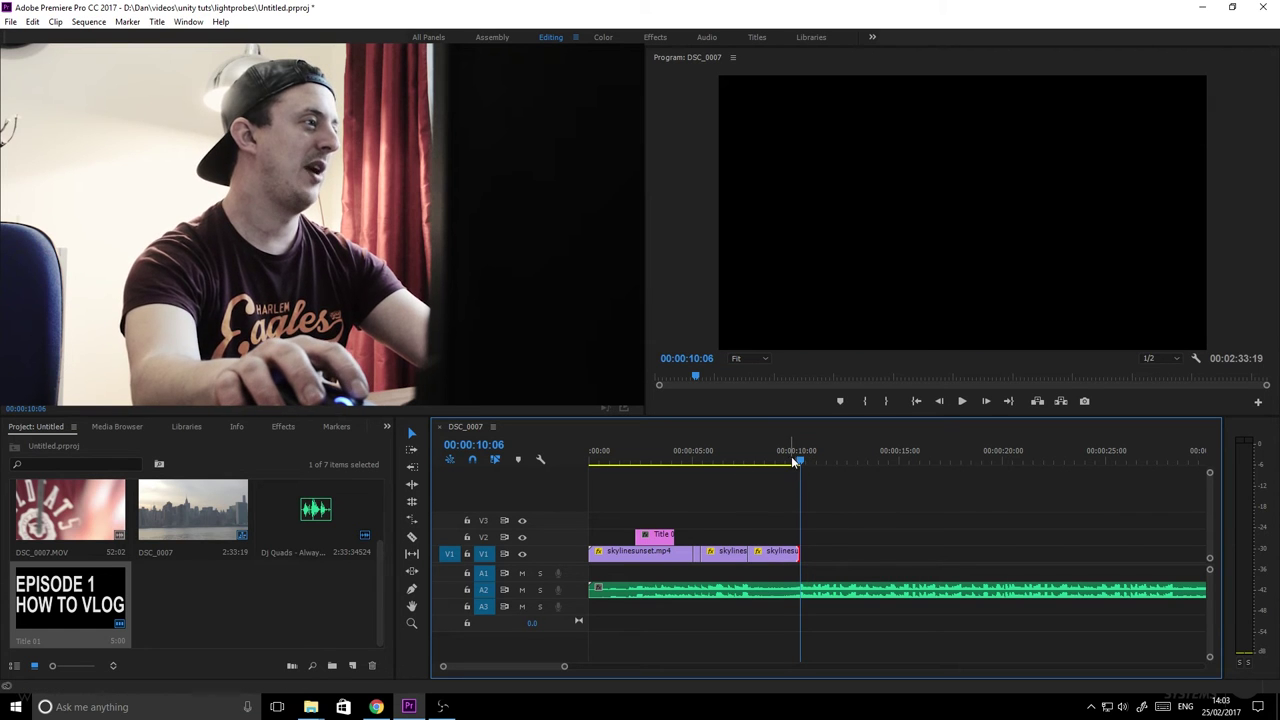
pyautogui.moveTo(795, 461); pyautogui.dragTo(679, 469)
# Preview the sped-up skyline section, then scroll the Project panel up to the remaining clips
pyautogui.click(959, 404)
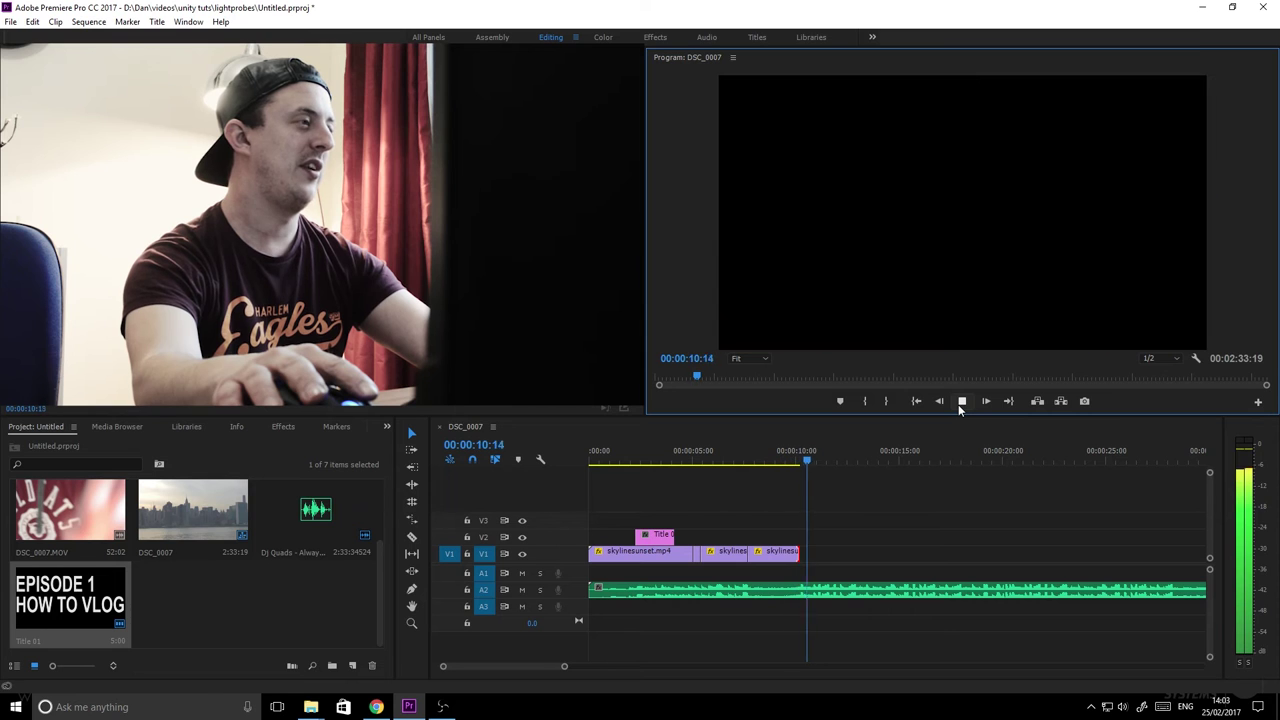
pyautogui.click(960, 401)
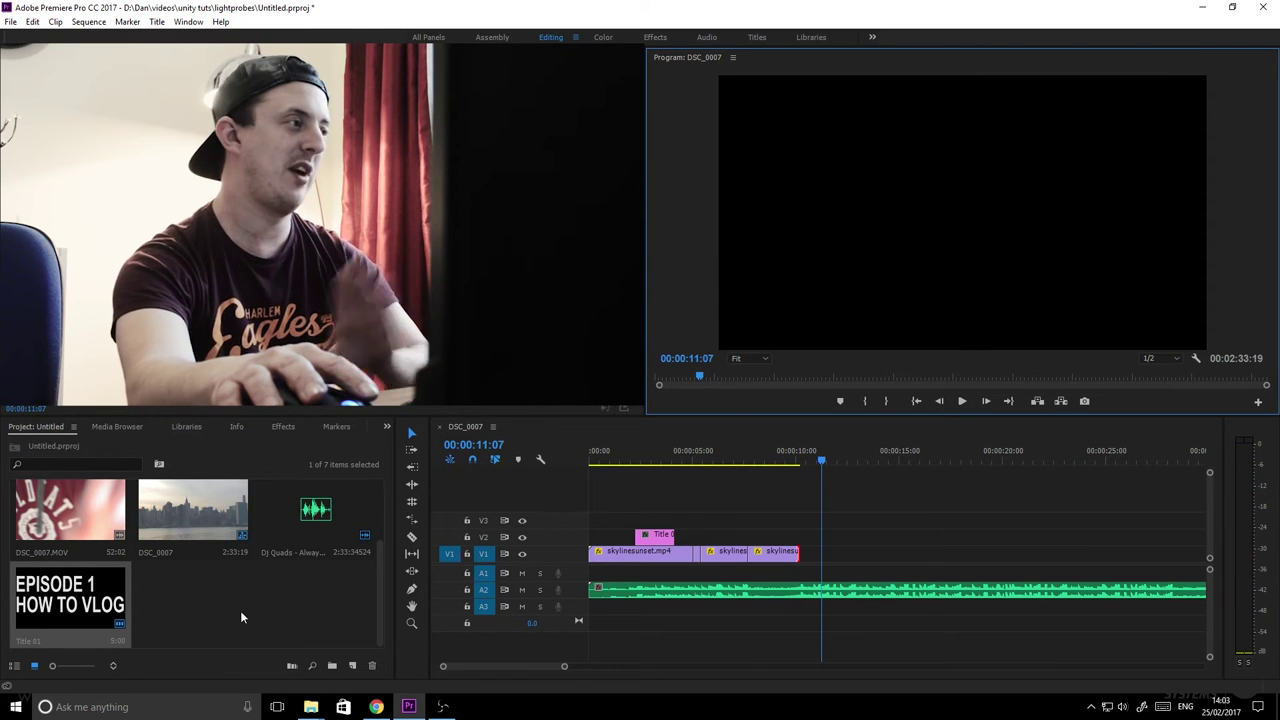
pyautogui.scroll(2, 360, 575)
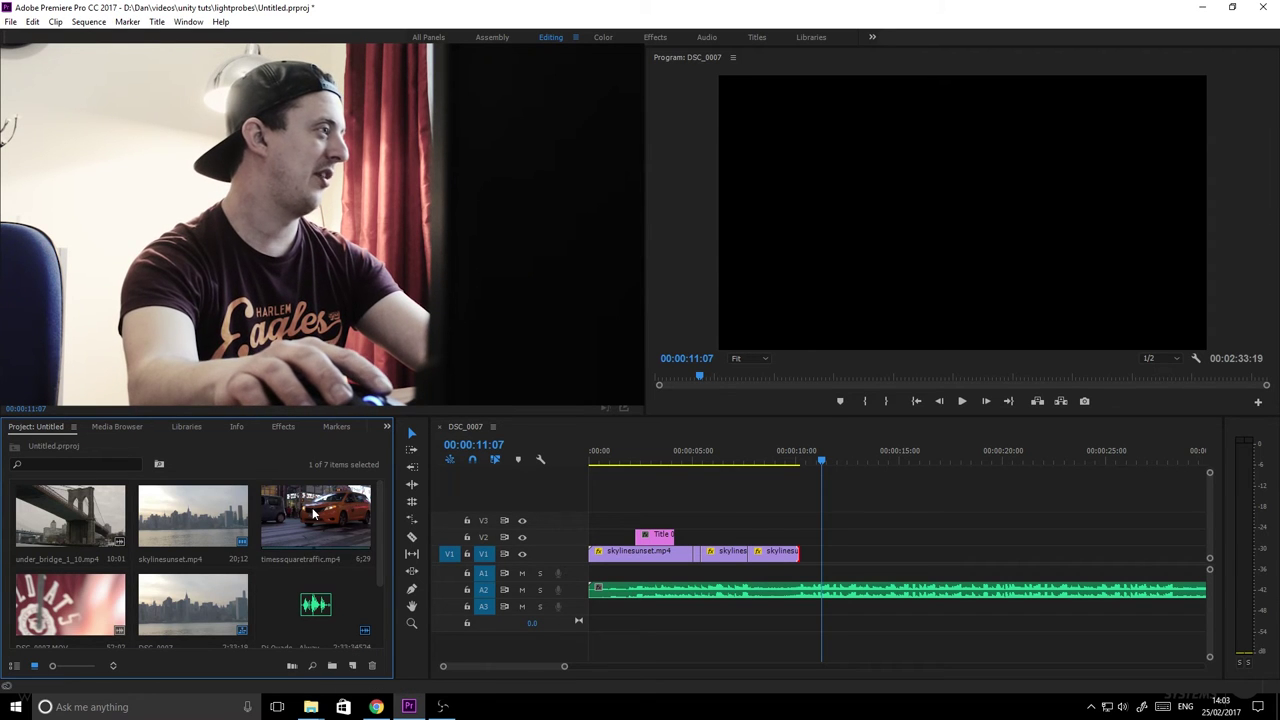
# Place timessquaretraffic.mp4 on V1 directly after the skyline clips
pyautogui.moveTo(313, 513); pyautogui.dragTo(805, 551)
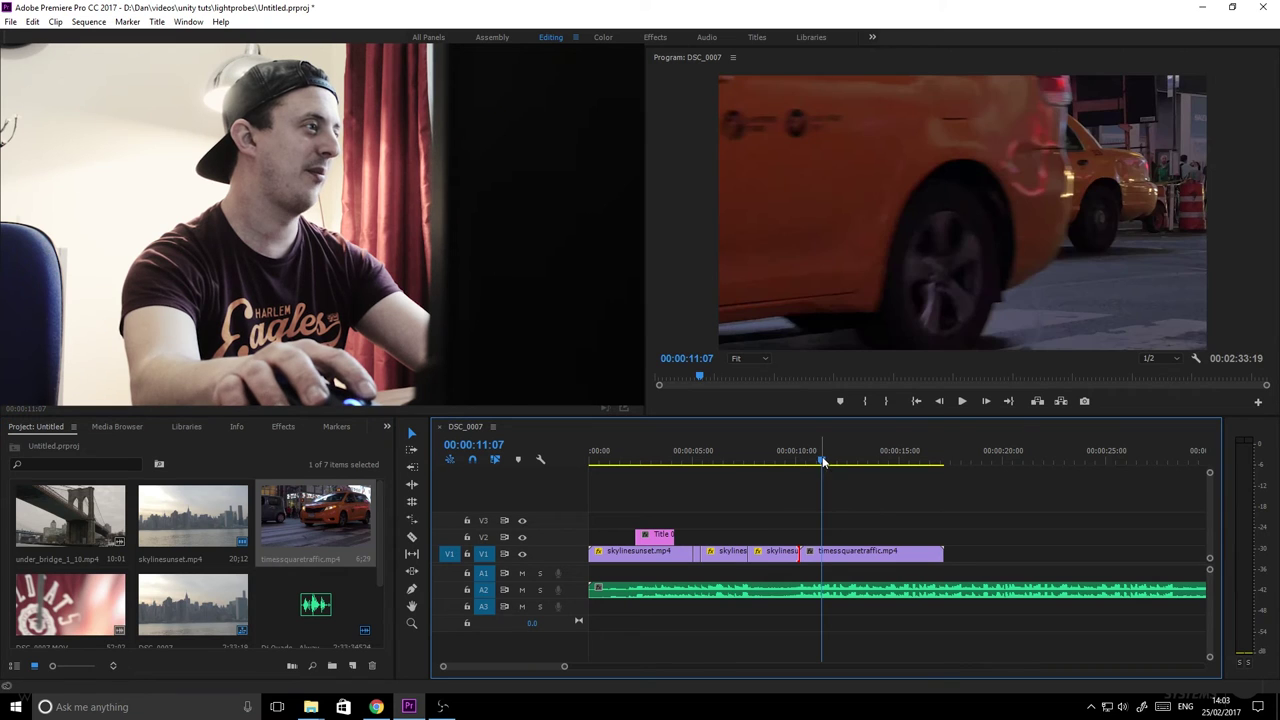
pyautogui.moveTo(823, 462); pyautogui.dragTo(810, 462)
pyautogui.click(860, 556)
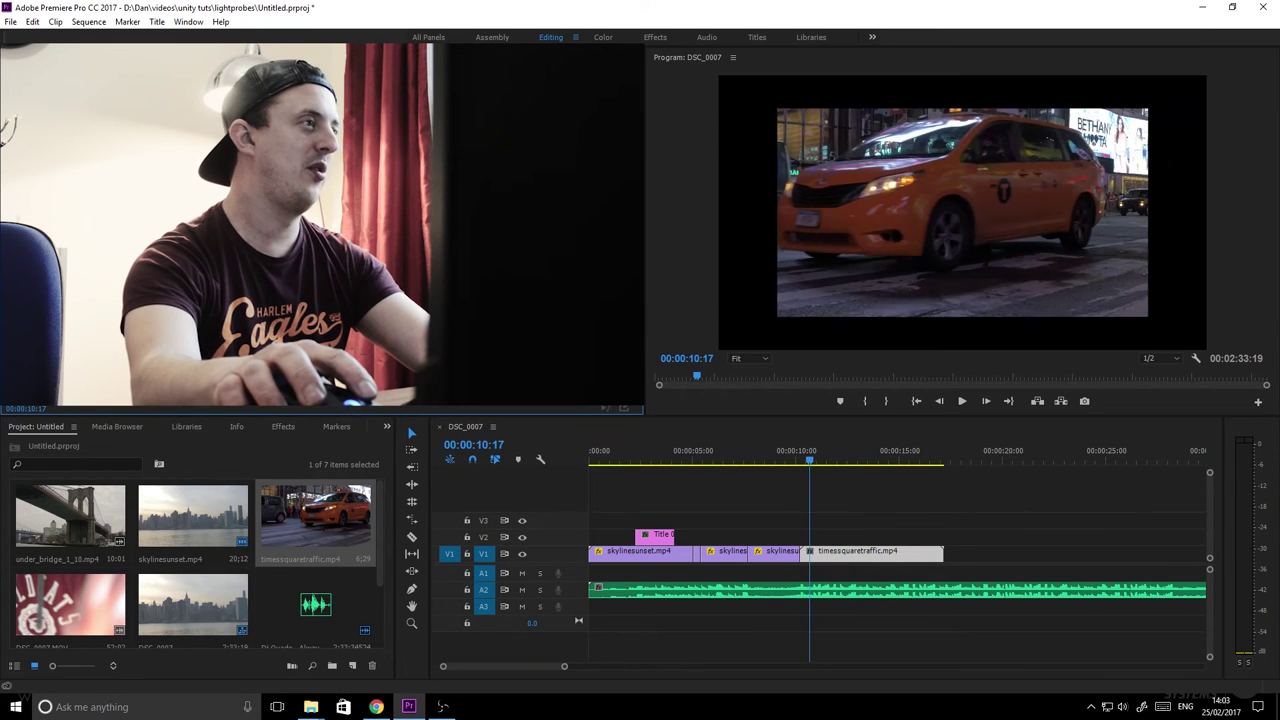
# Play the sequence back from the start to review the traffic clip
pyautogui.moveTo(815, 462); pyautogui.dragTo(590, 452)
pyautogui.click(963, 401)
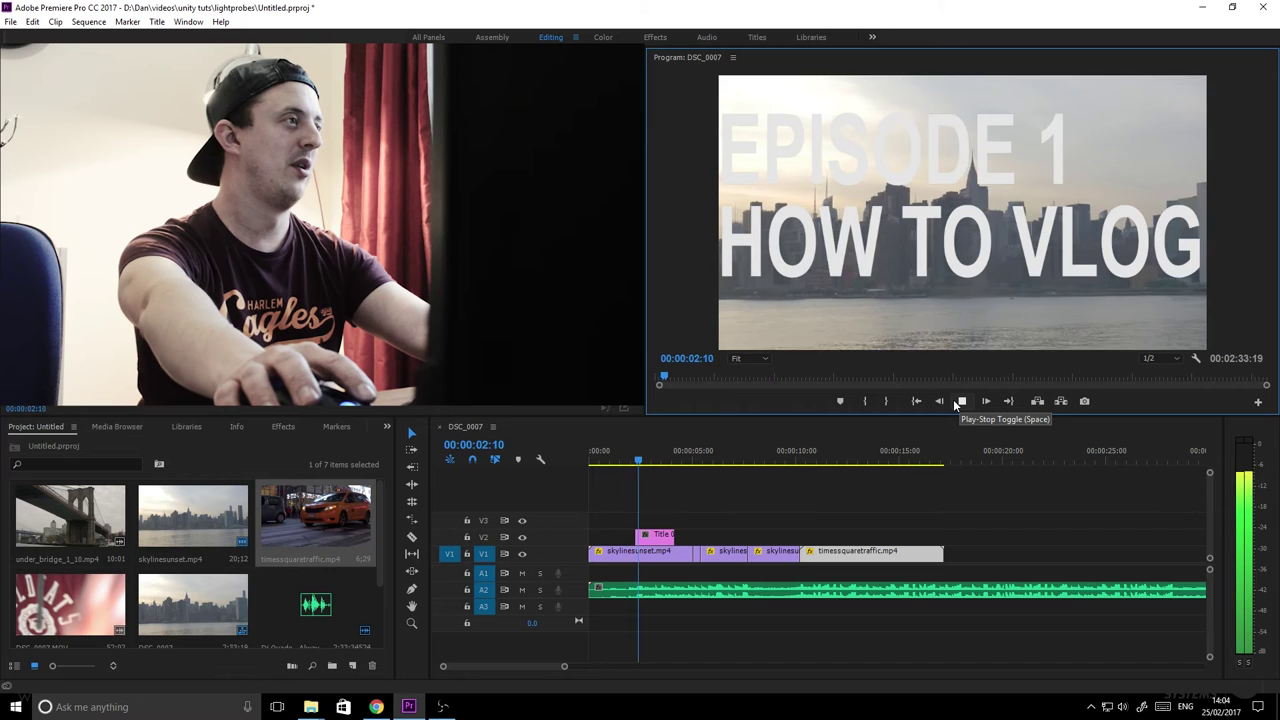
pyautogui.click(955, 401)
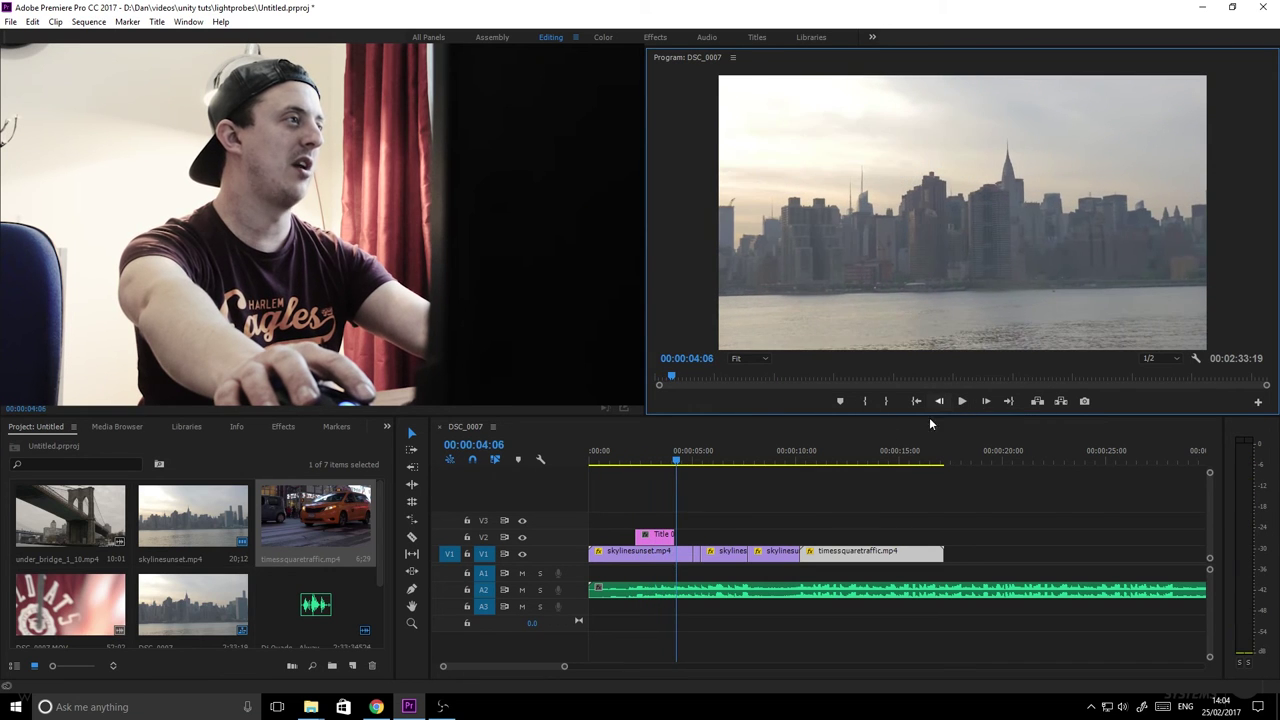
# Trim the end of the EPISODE 1 HOW TO VLOG title on V2, then replay from the start
pyautogui.moveTo(675, 469); pyautogui.dragTo(660, 540)
pyautogui.click(663, 538)
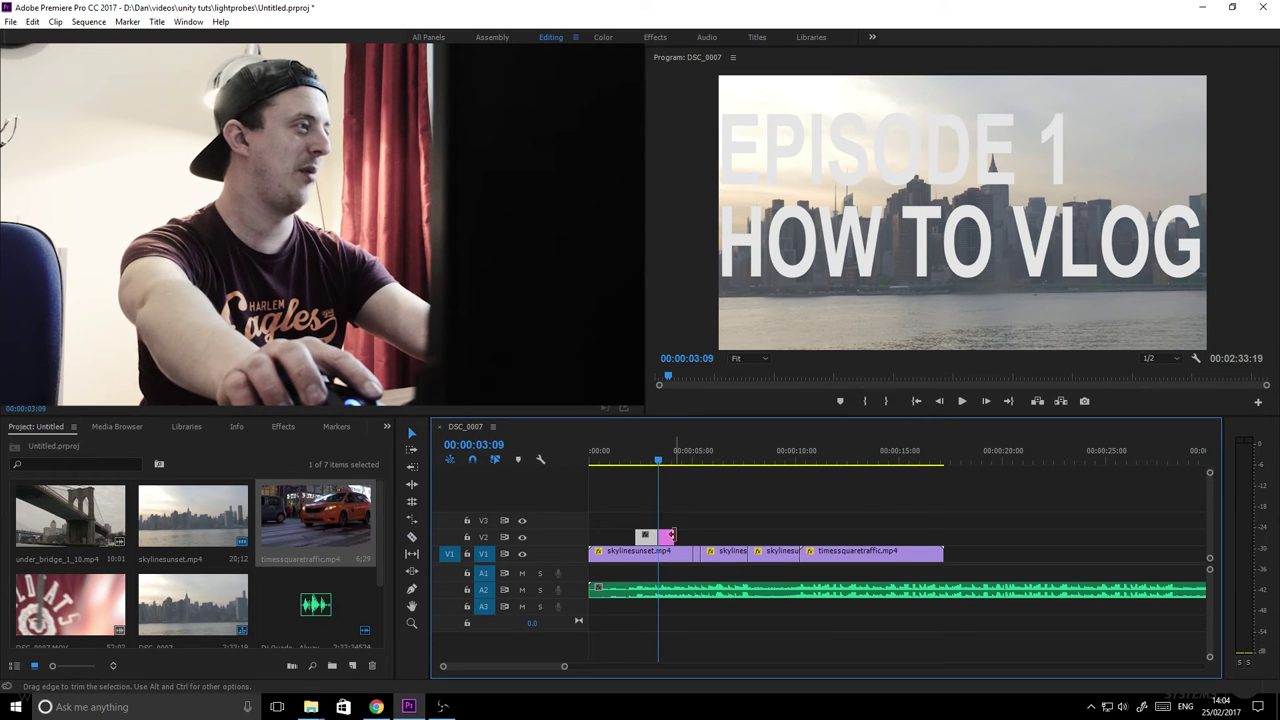
pyautogui.moveTo(670, 540); pyautogui.dragTo(657, 540)
pyautogui.press('Up')
pyautogui.press('Up')
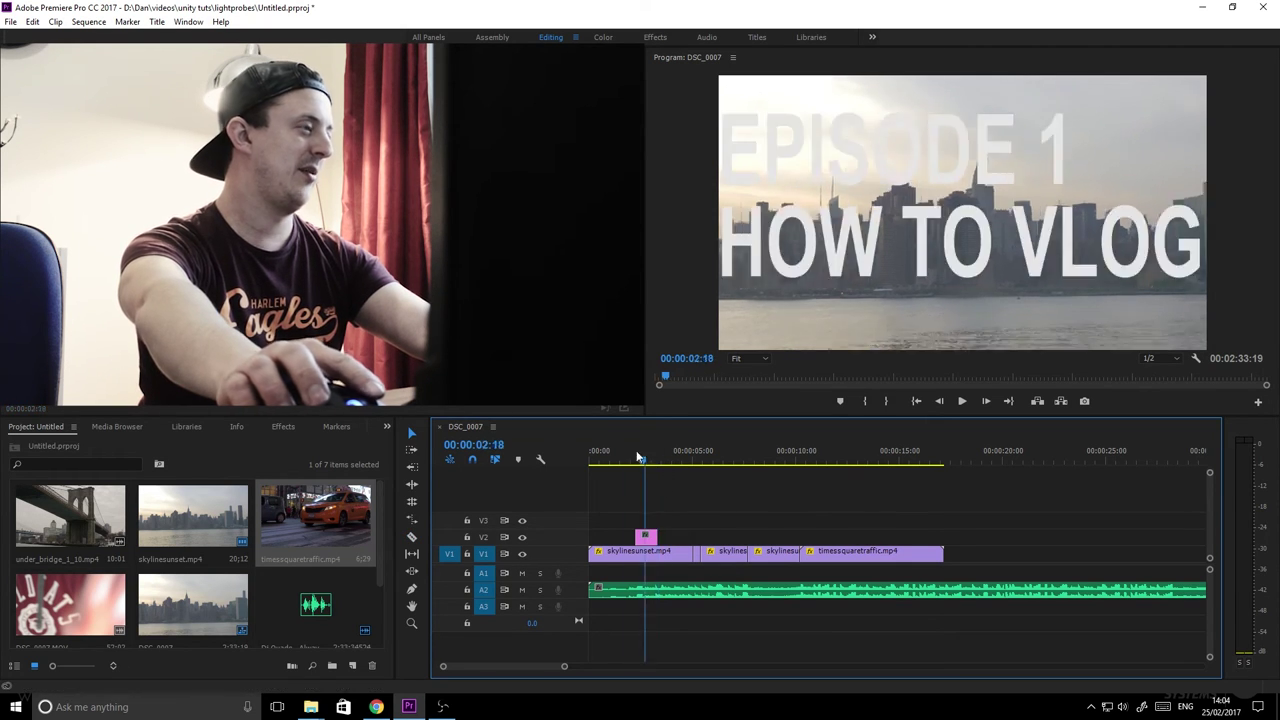
pyautogui.click(963, 401)
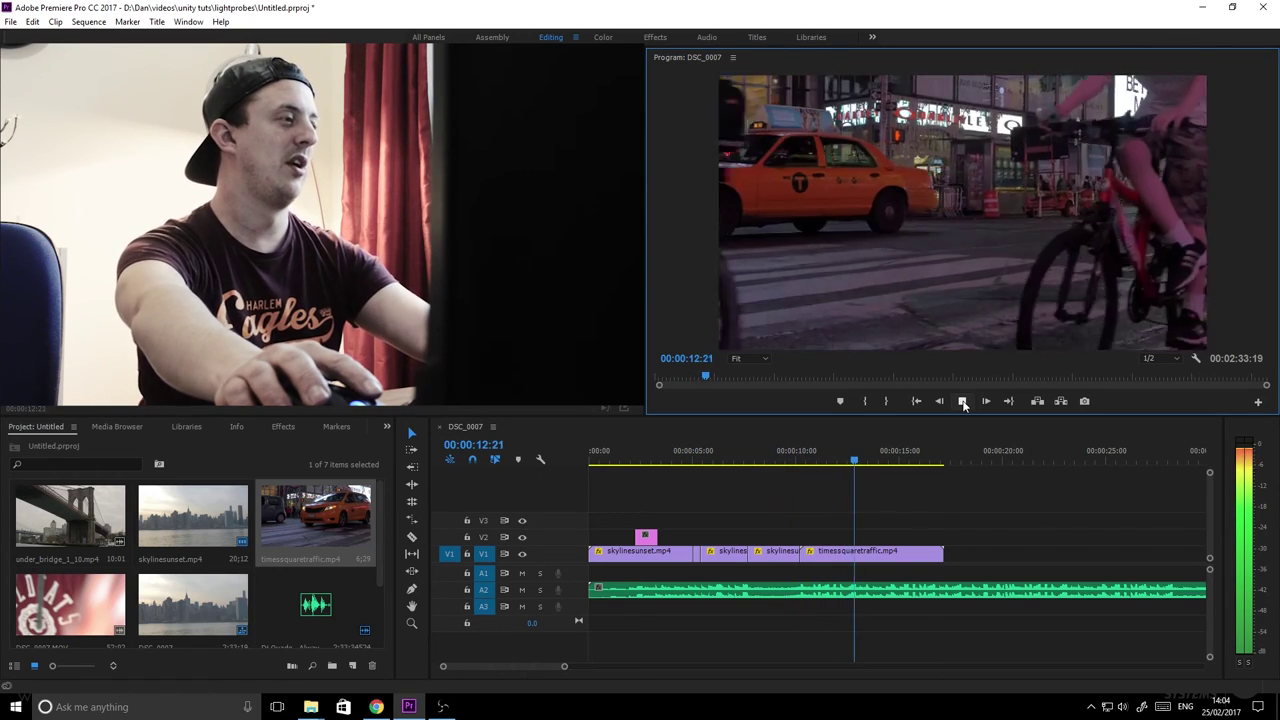
# Play back through the traffic clip and stop at 00:00:12:04
pyautogui.click(963, 403)
pyautogui.moveTo(880, 462); pyautogui.dragTo(780, 463)
pyautogui.click(963, 401)
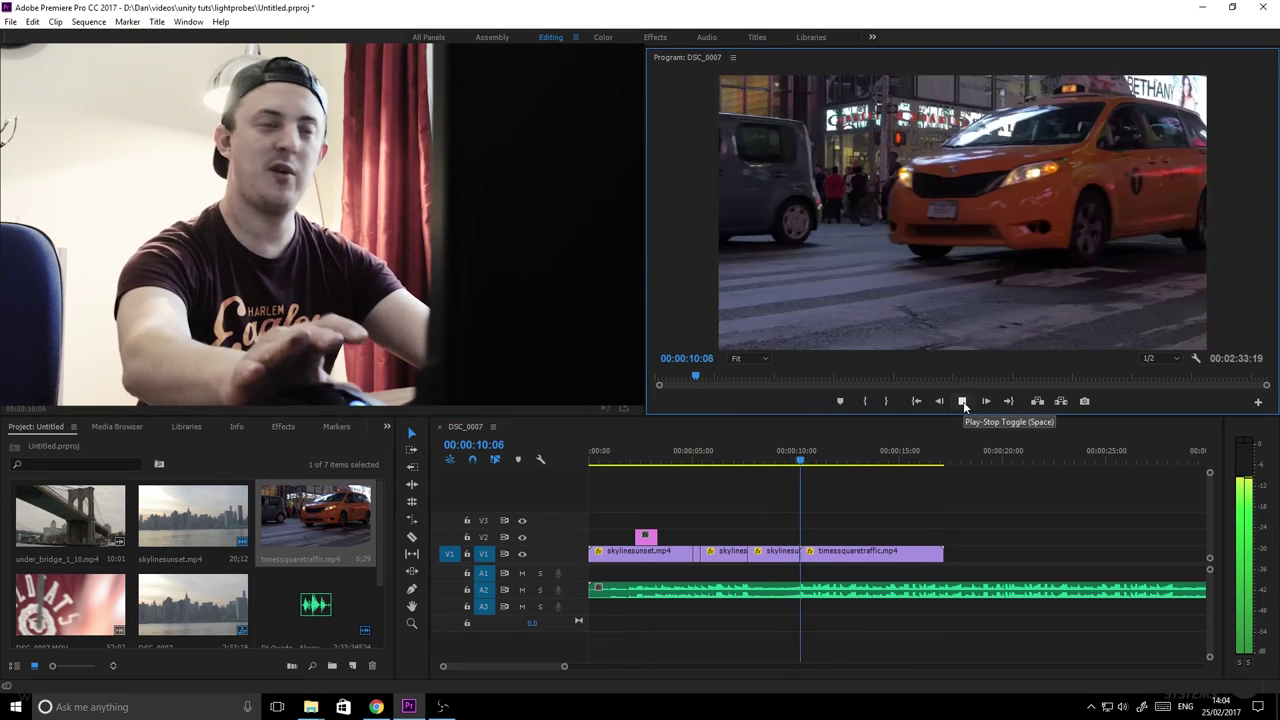
pyautogui.click(963, 401)
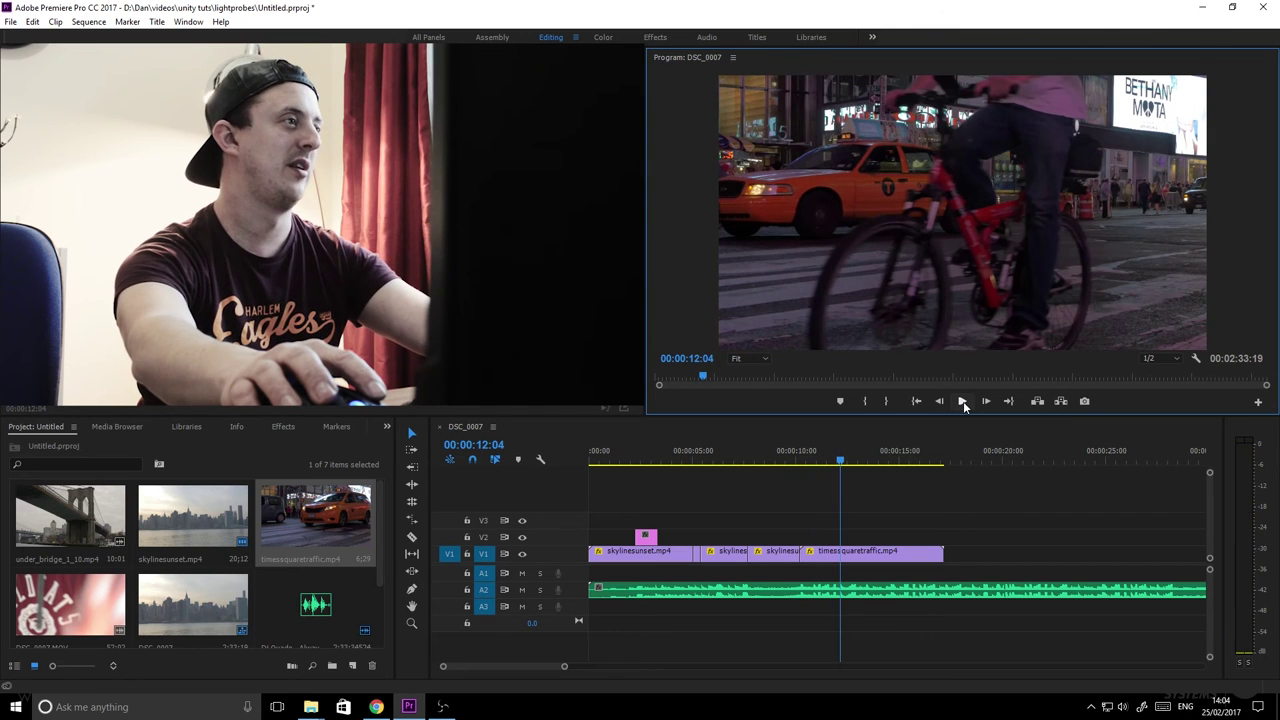
# Razor the traffic clip at 00:00:12:04 and delete the leftover part
pyautogui.click(845, 556)
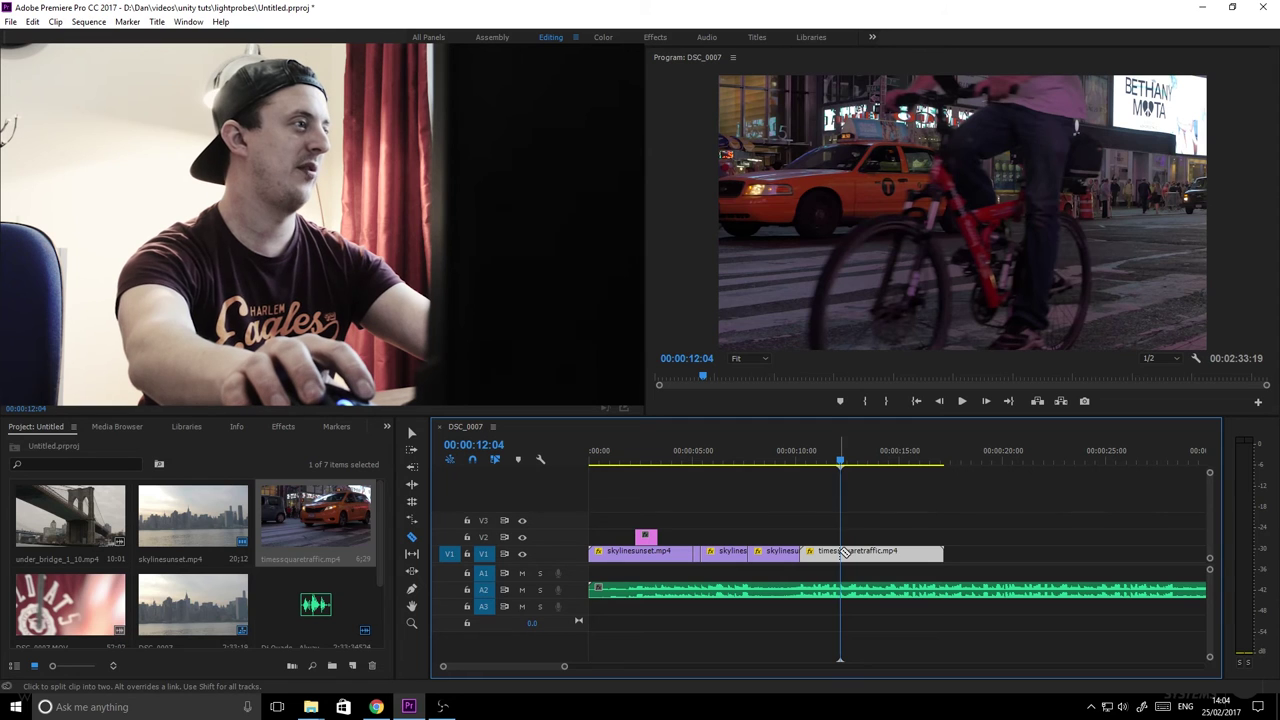
pyautogui.press('v')
pyautogui.click(870, 553)
pyautogui.press('Delete')
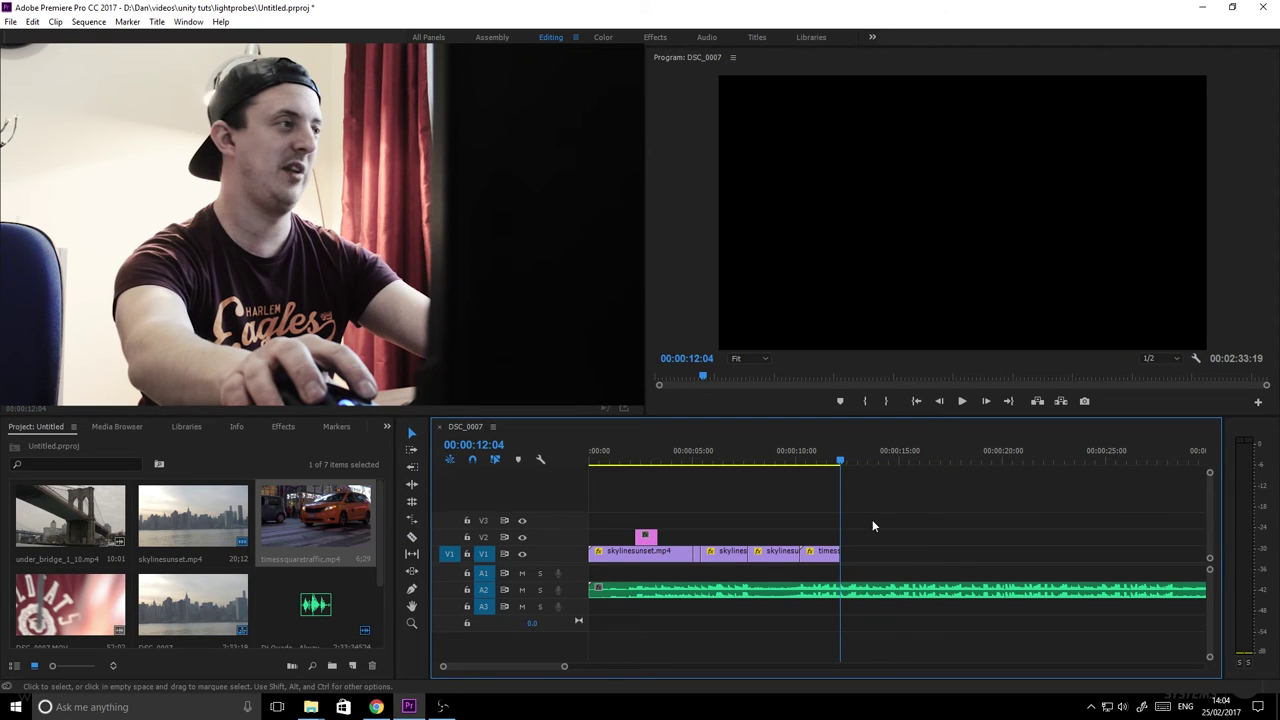
pyautogui.moveTo(843, 465); pyautogui.dragTo(788, 460)
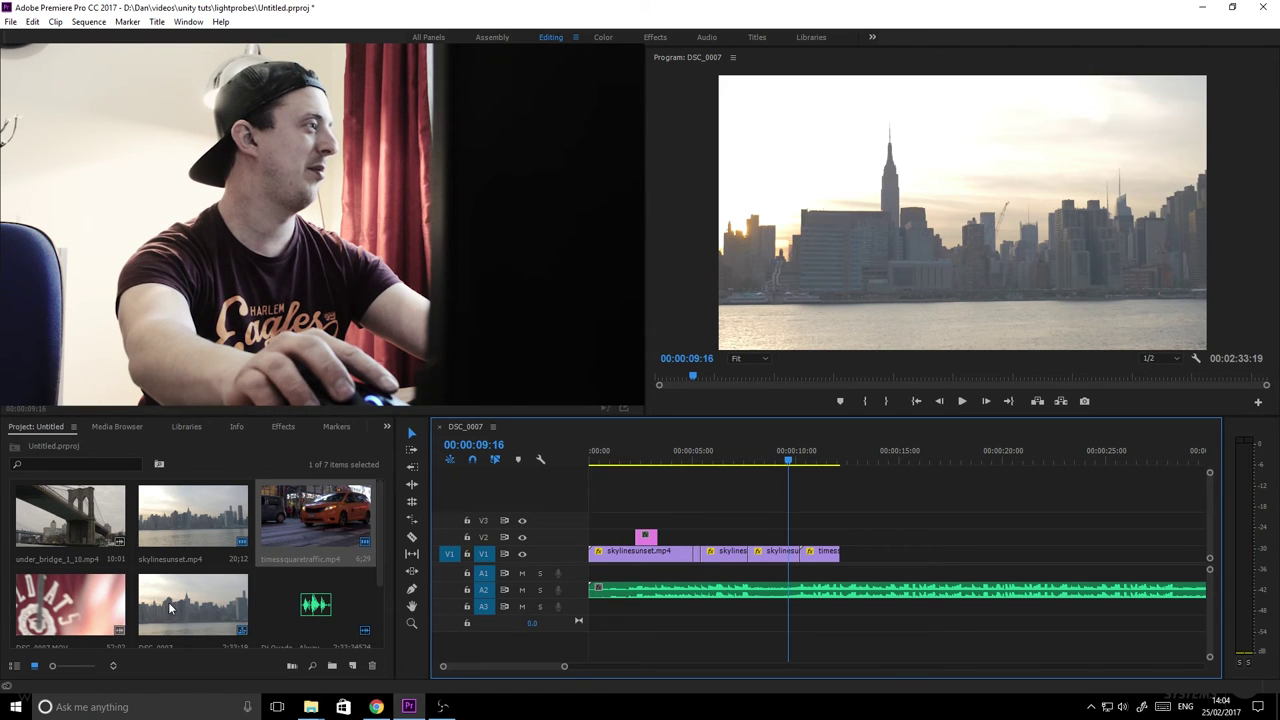
# Add under_bridge_1_10.mp4 to V1 after the traffic clip, then unlink it and delete its A1 audio
pyautogui.moveTo(70, 515); pyautogui.dragTo(853, 563)
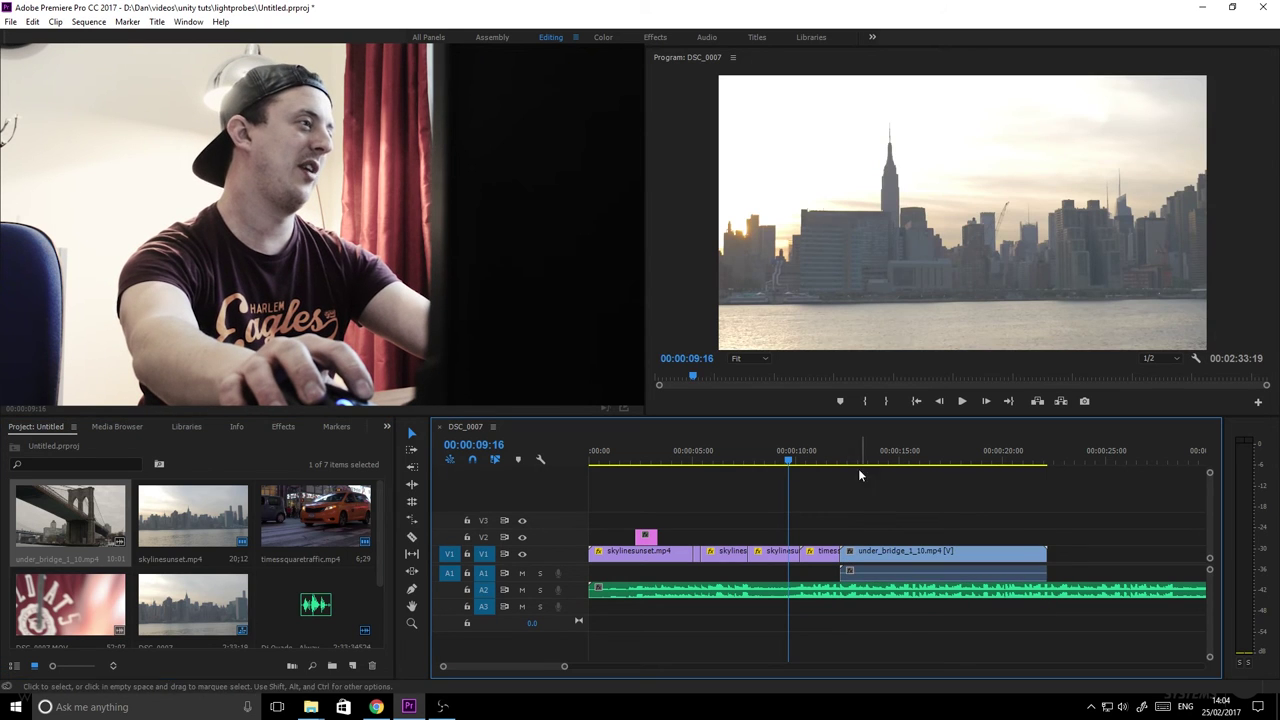
pyautogui.rightClick(935, 550)
pyautogui.click(995, 256)
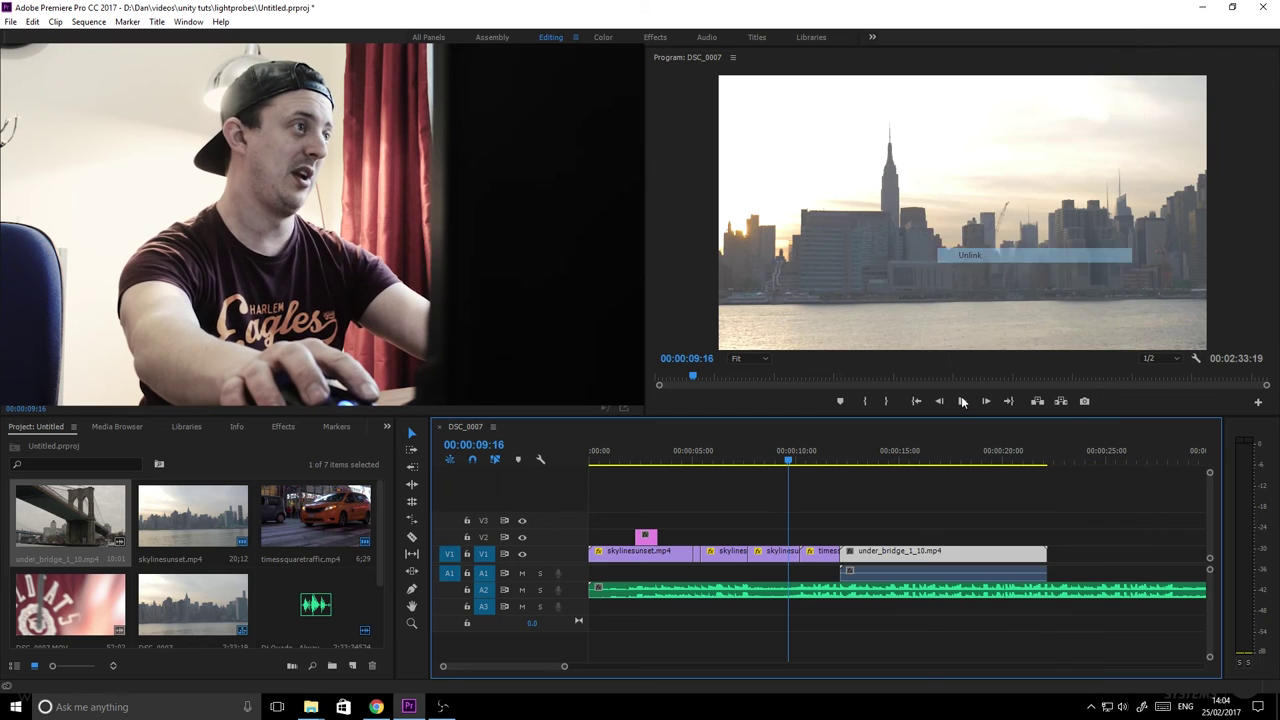
pyautogui.click(884, 575)
pyautogui.press('Delete')
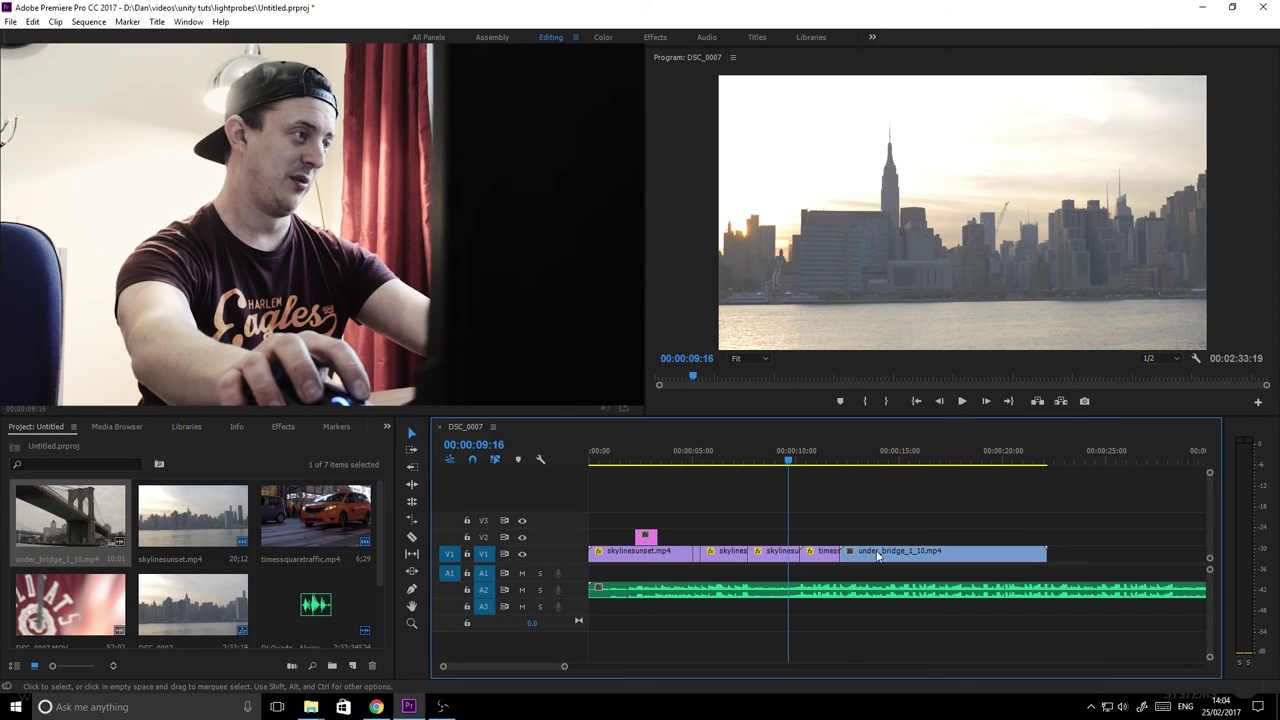
# Review the bridge clip in playback, stopping at 00:00:13:14
pyautogui.click(962, 401)
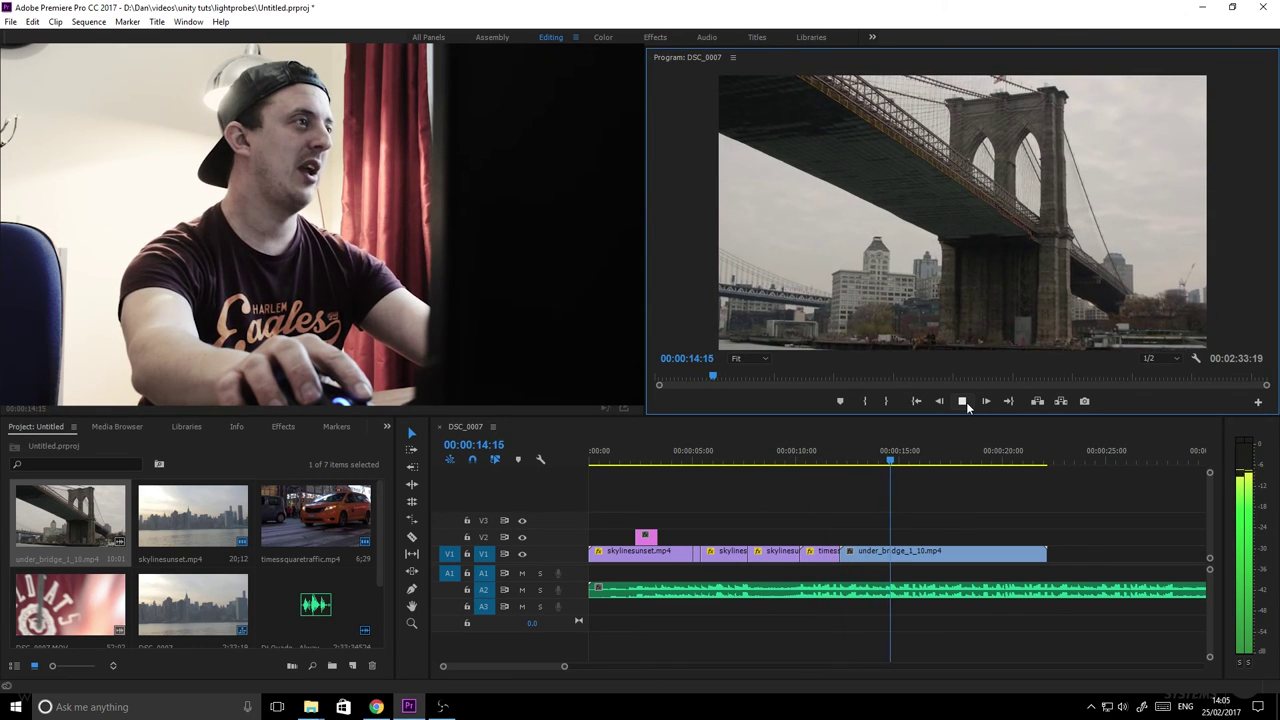
pyautogui.moveTo(889, 460); pyautogui.dragTo(759, 462)
pyautogui.click(962, 402)
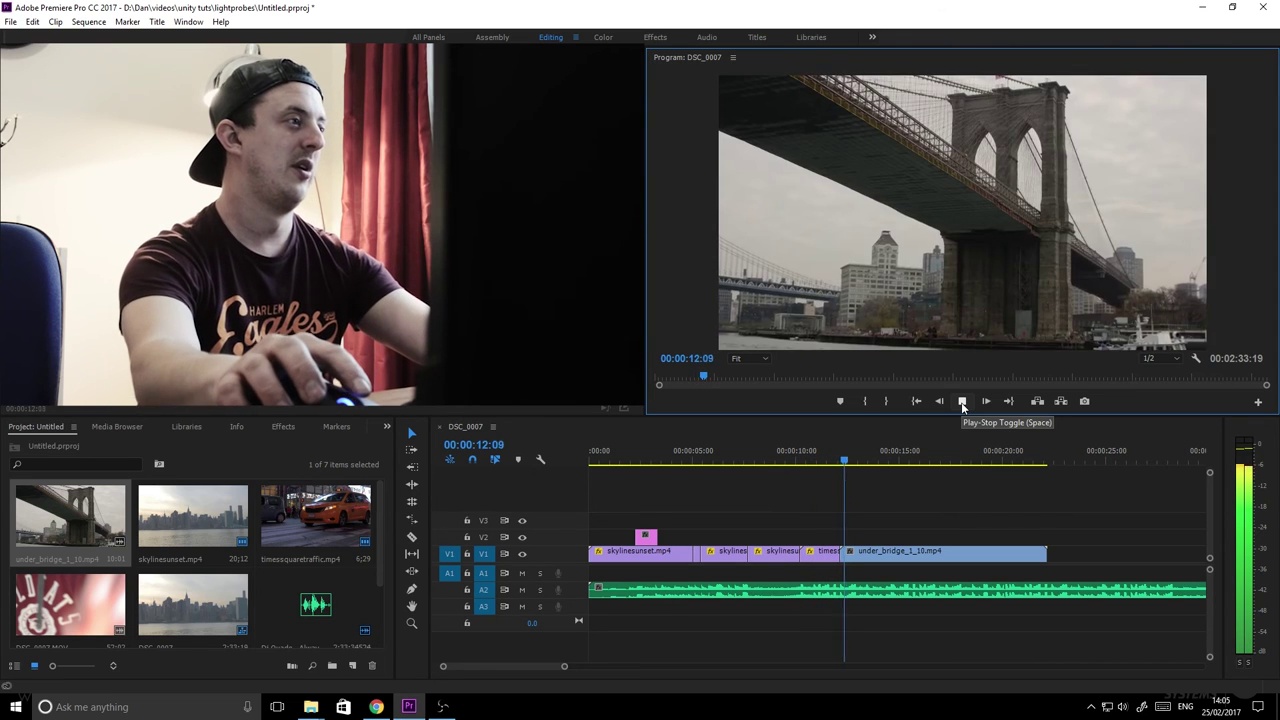
pyautogui.click(961, 402)
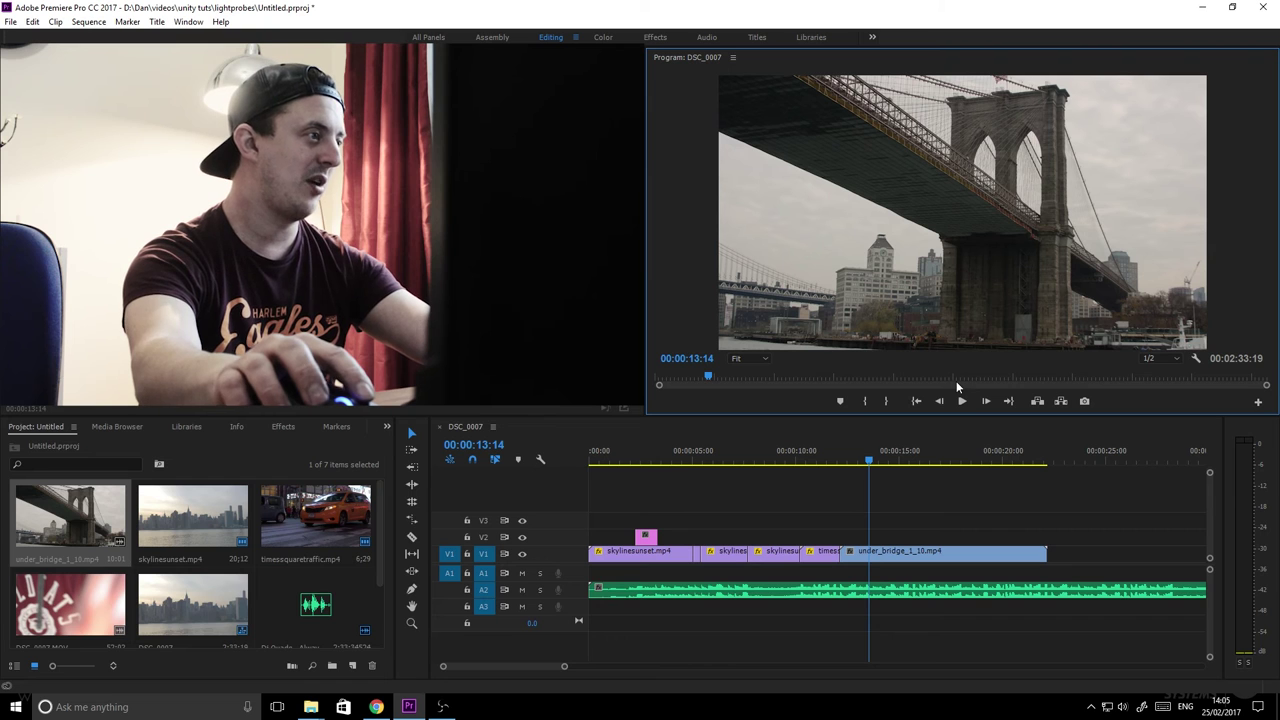
# Split the bridge clip at the playhead and trim the start of its second piece
pyautogui.press('c')
pyautogui.click(906, 552)
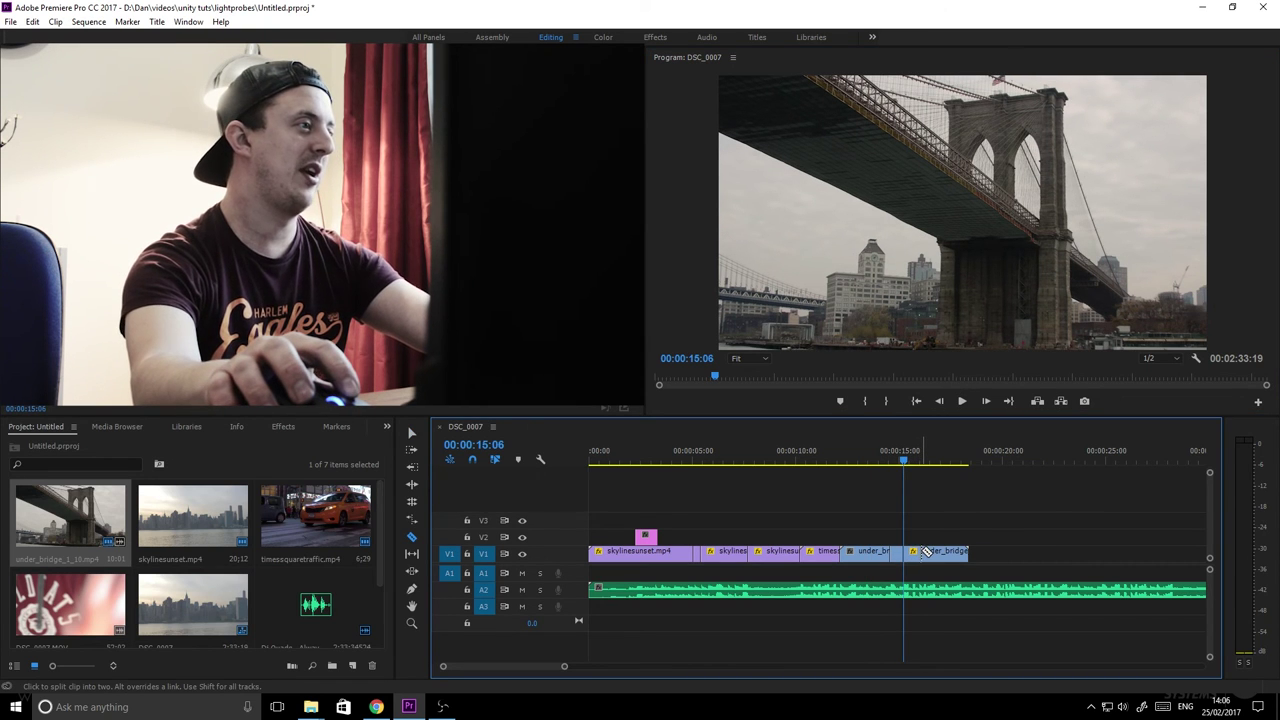
pyautogui.press('v')
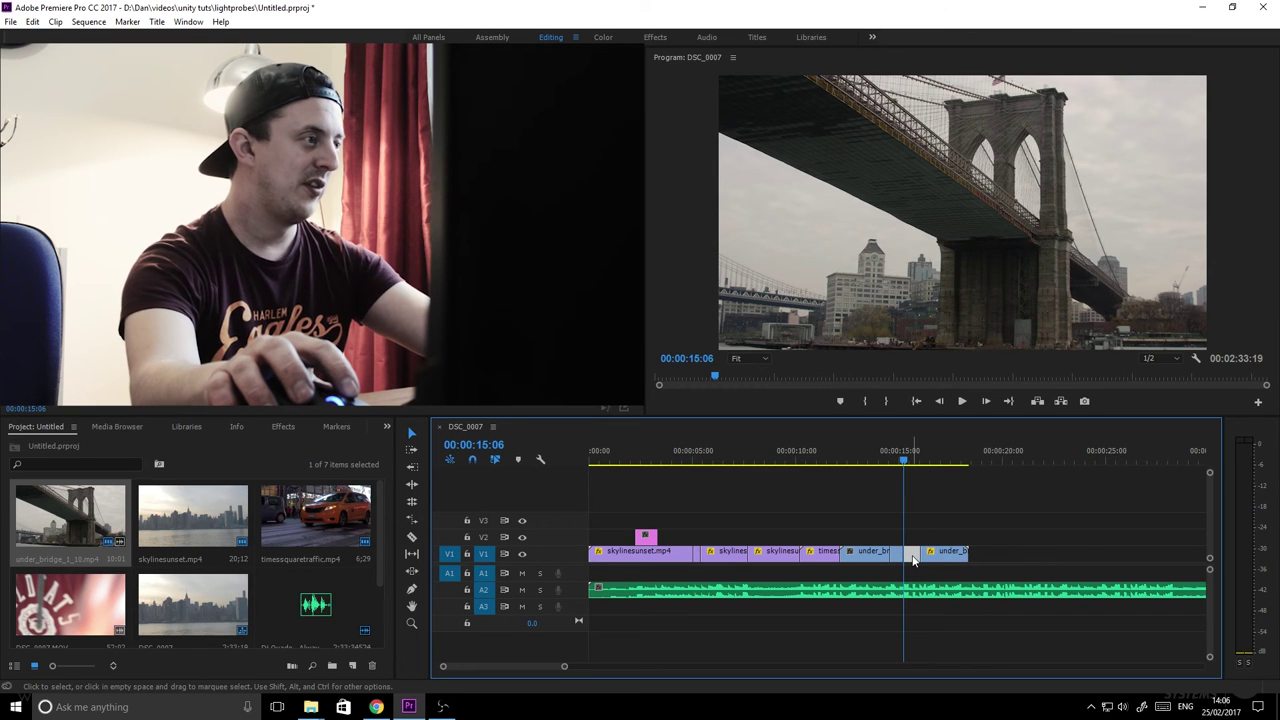
pyautogui.moveTo(912, 558); pyautogui.dragTo(928, 558)
# Cut at 00:00:15:16, delete the sliver, close the gap, and replay the jump cuts
pyautogui.moveTo(904, 462); pyautogui.dragTo(912, 462)
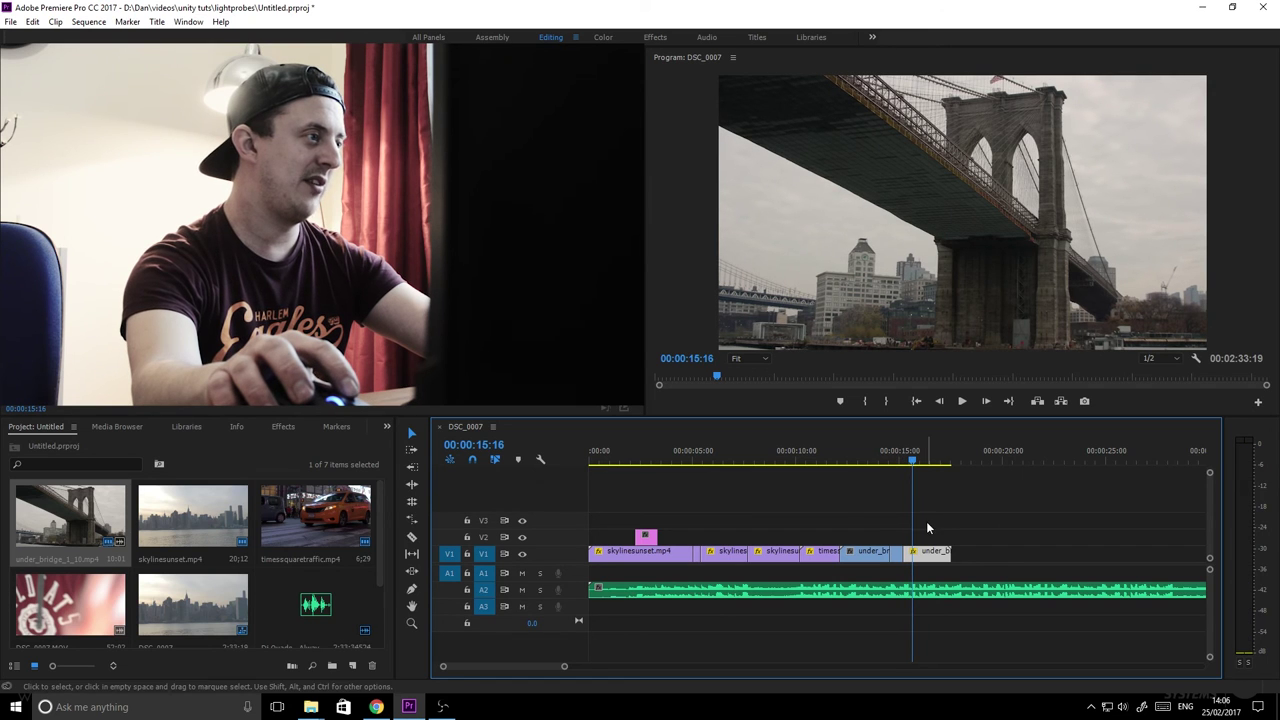
pyautogui.press('c')
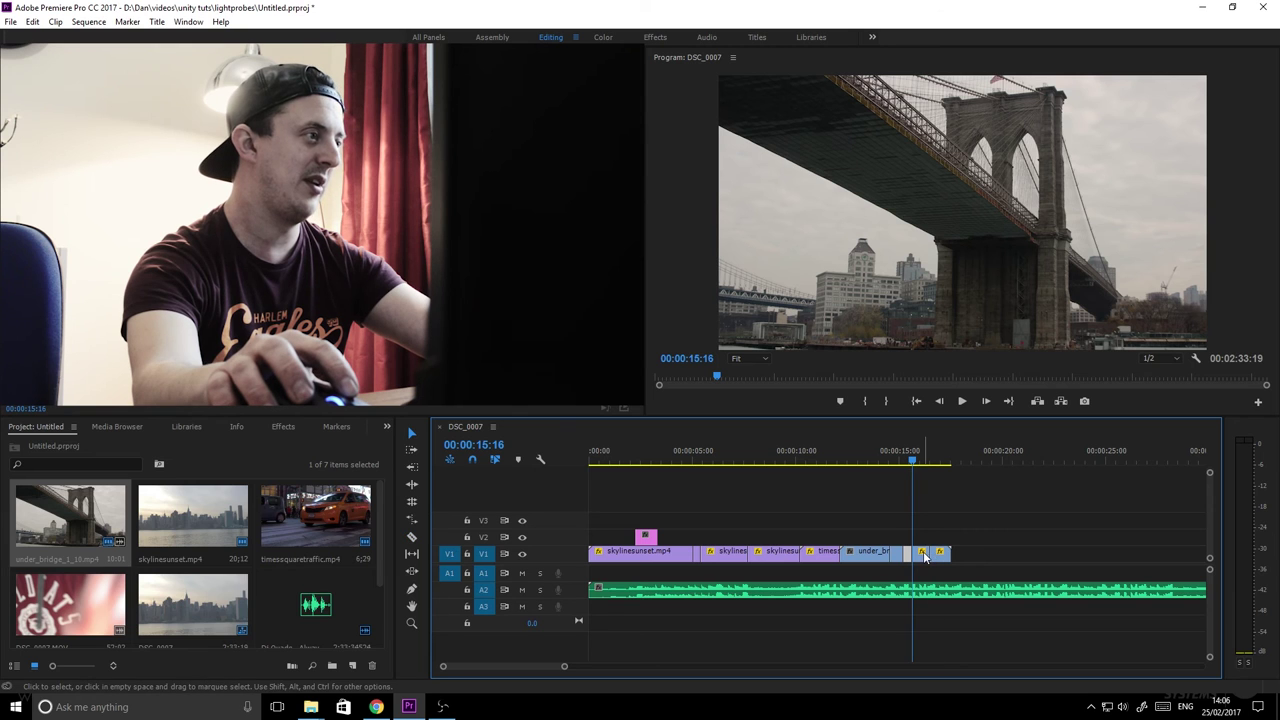
pyautogui.click(924, 557)
pyautogui.press('Delete')
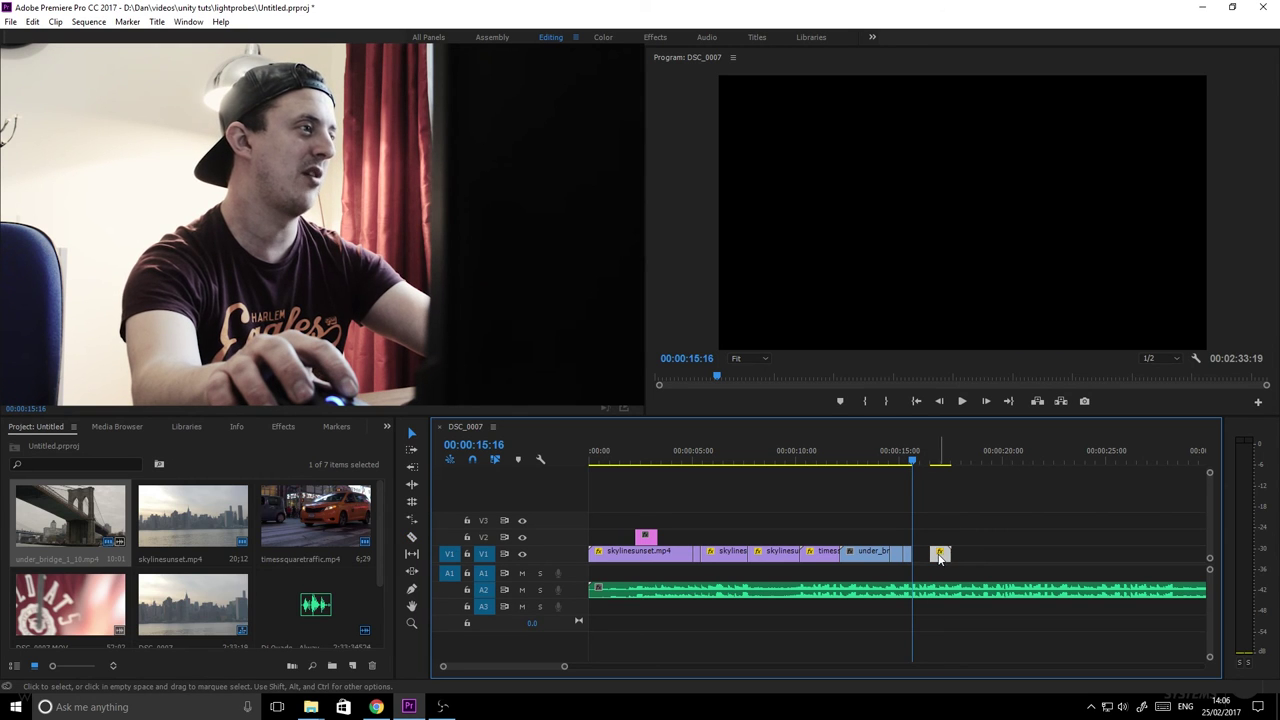
pyautogui.moveTo(940, 557); pyautogui.dragTo(922, 556)
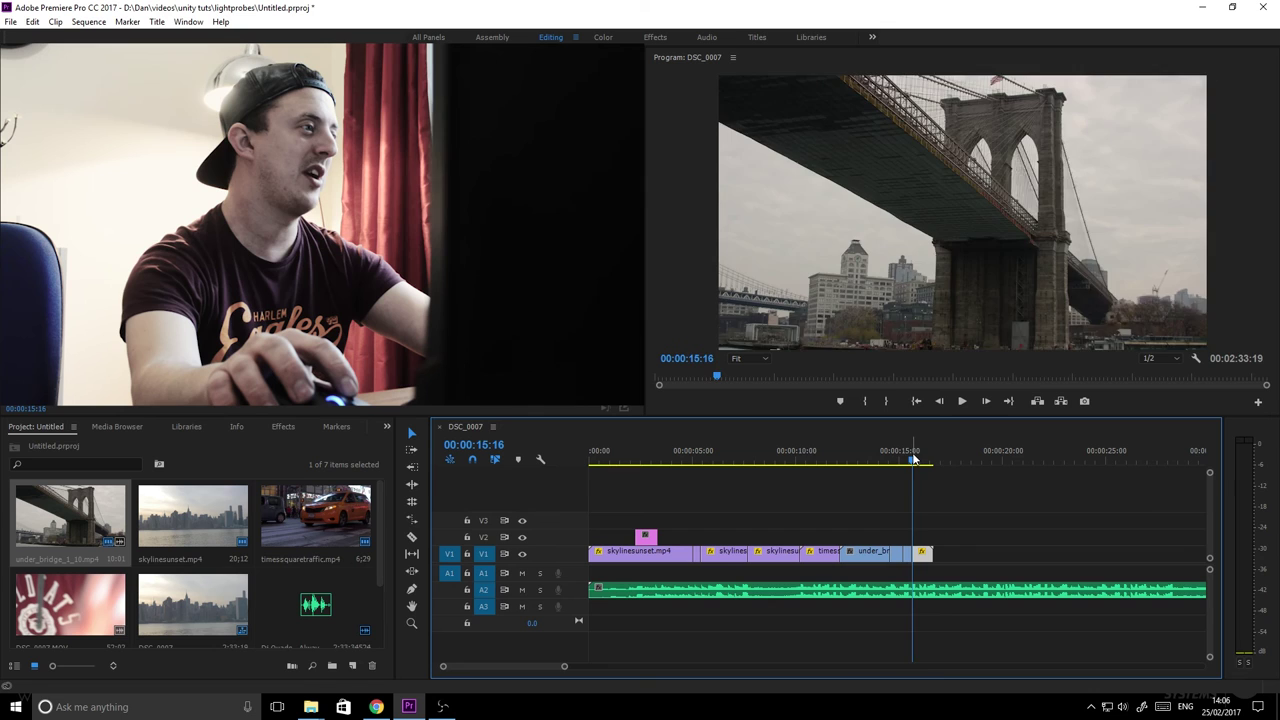
pyautogui.press('Up')
pyautogui.press('Up')
pyautogui.press('Up')
pyautogui.click(960, 405)
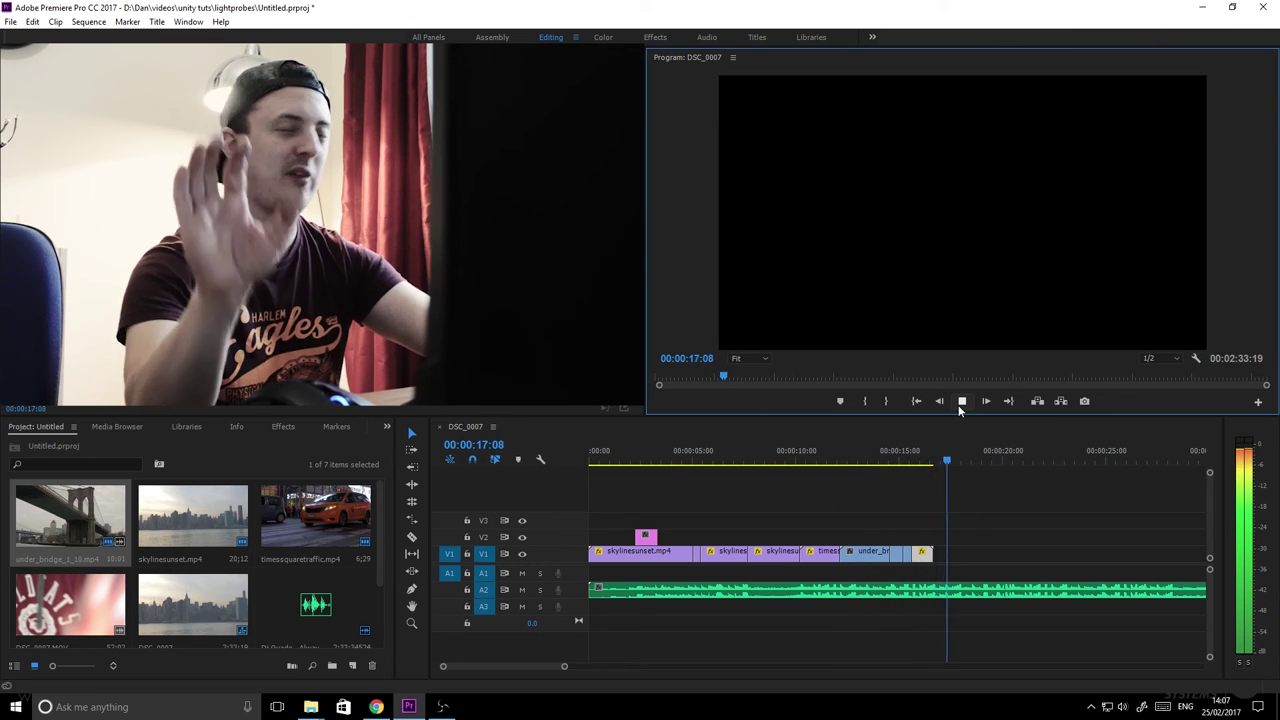
pyautogui.click(961, 402)
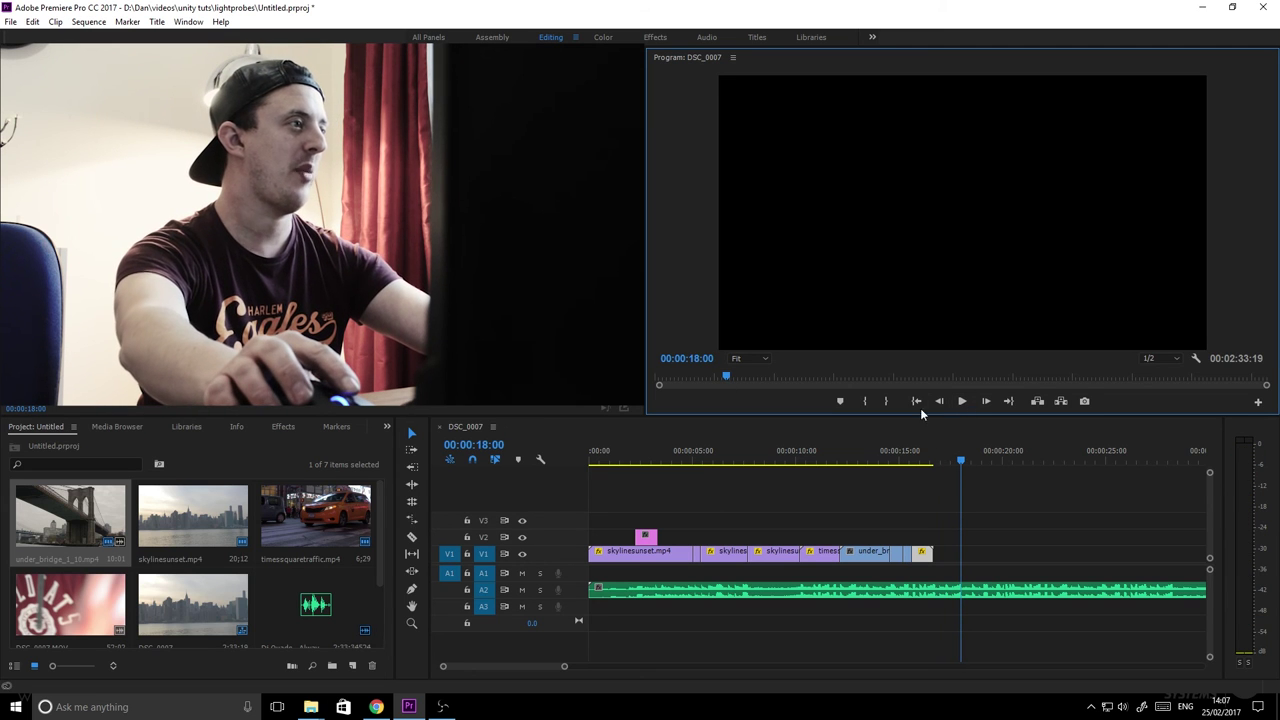
pyautogui.moveTo(670, 449); pyautogui.dragTo(588, 449)
pyautogui.click(964, 401)
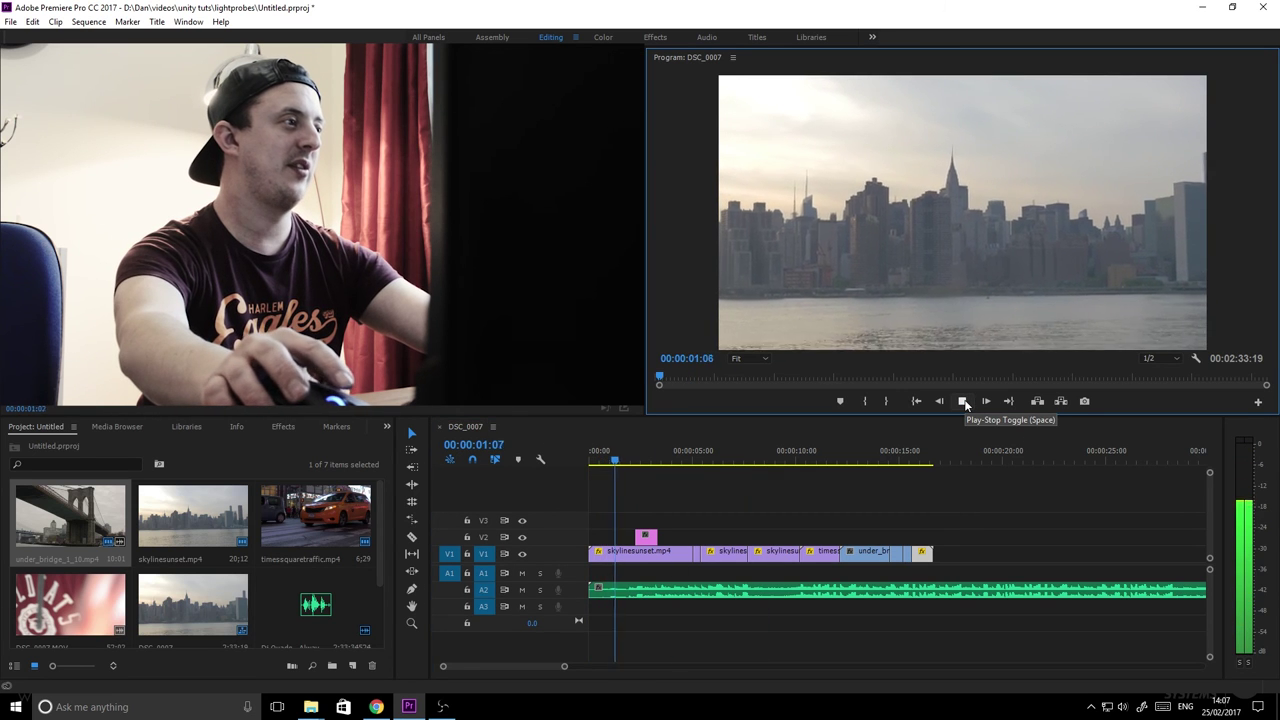